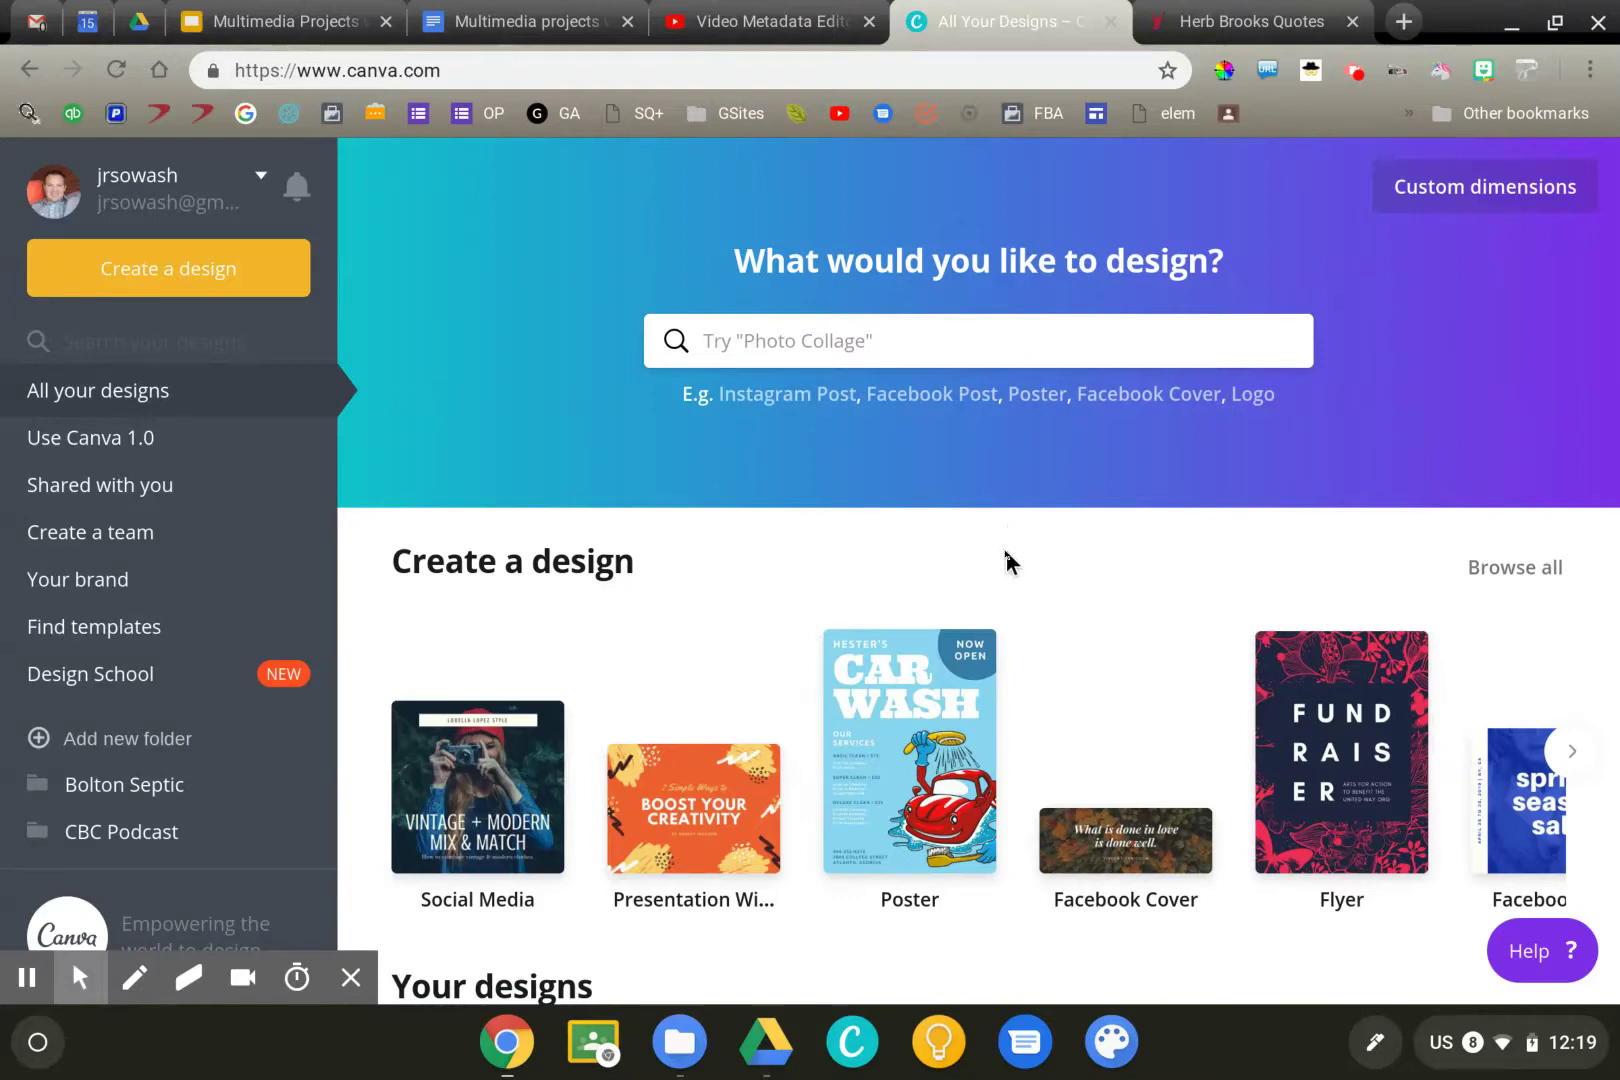
{"action": "scroll", "coordinate": [1008, 560], "scroll_direction": "down", "scroll_amount": 5}
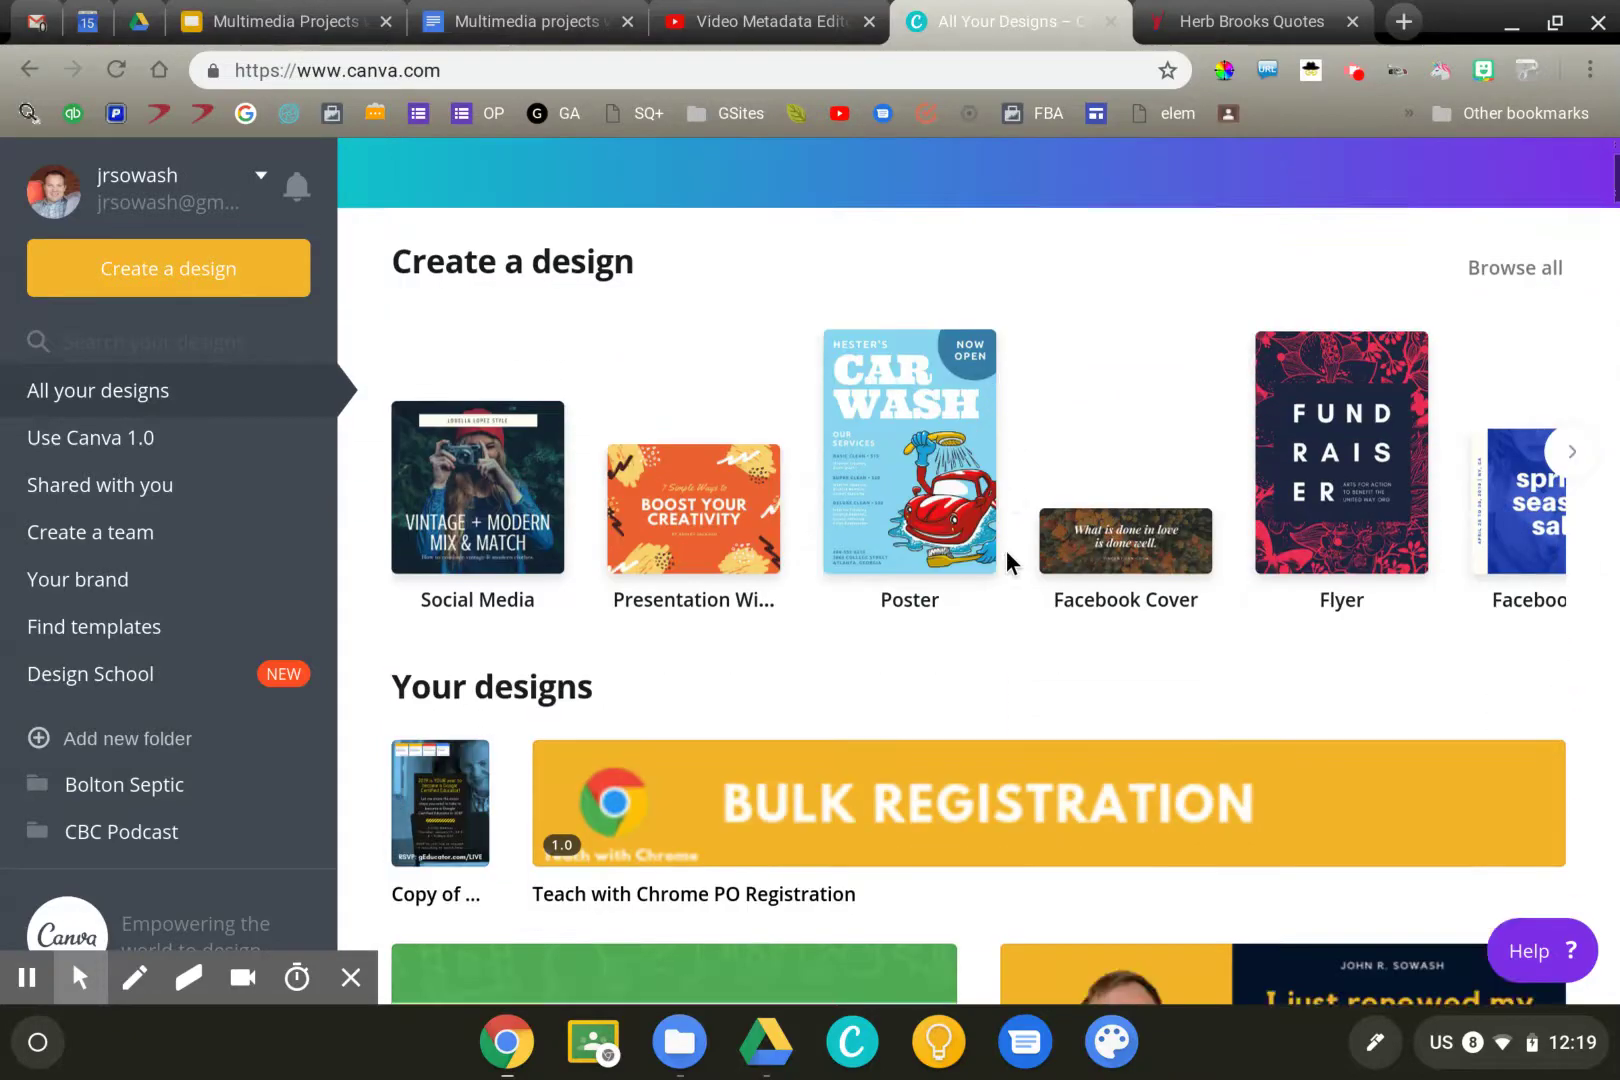
{"action": "scroll", "coordinate": [1008, 560], "scroll_direction": "up", "scroll_amount": 5}
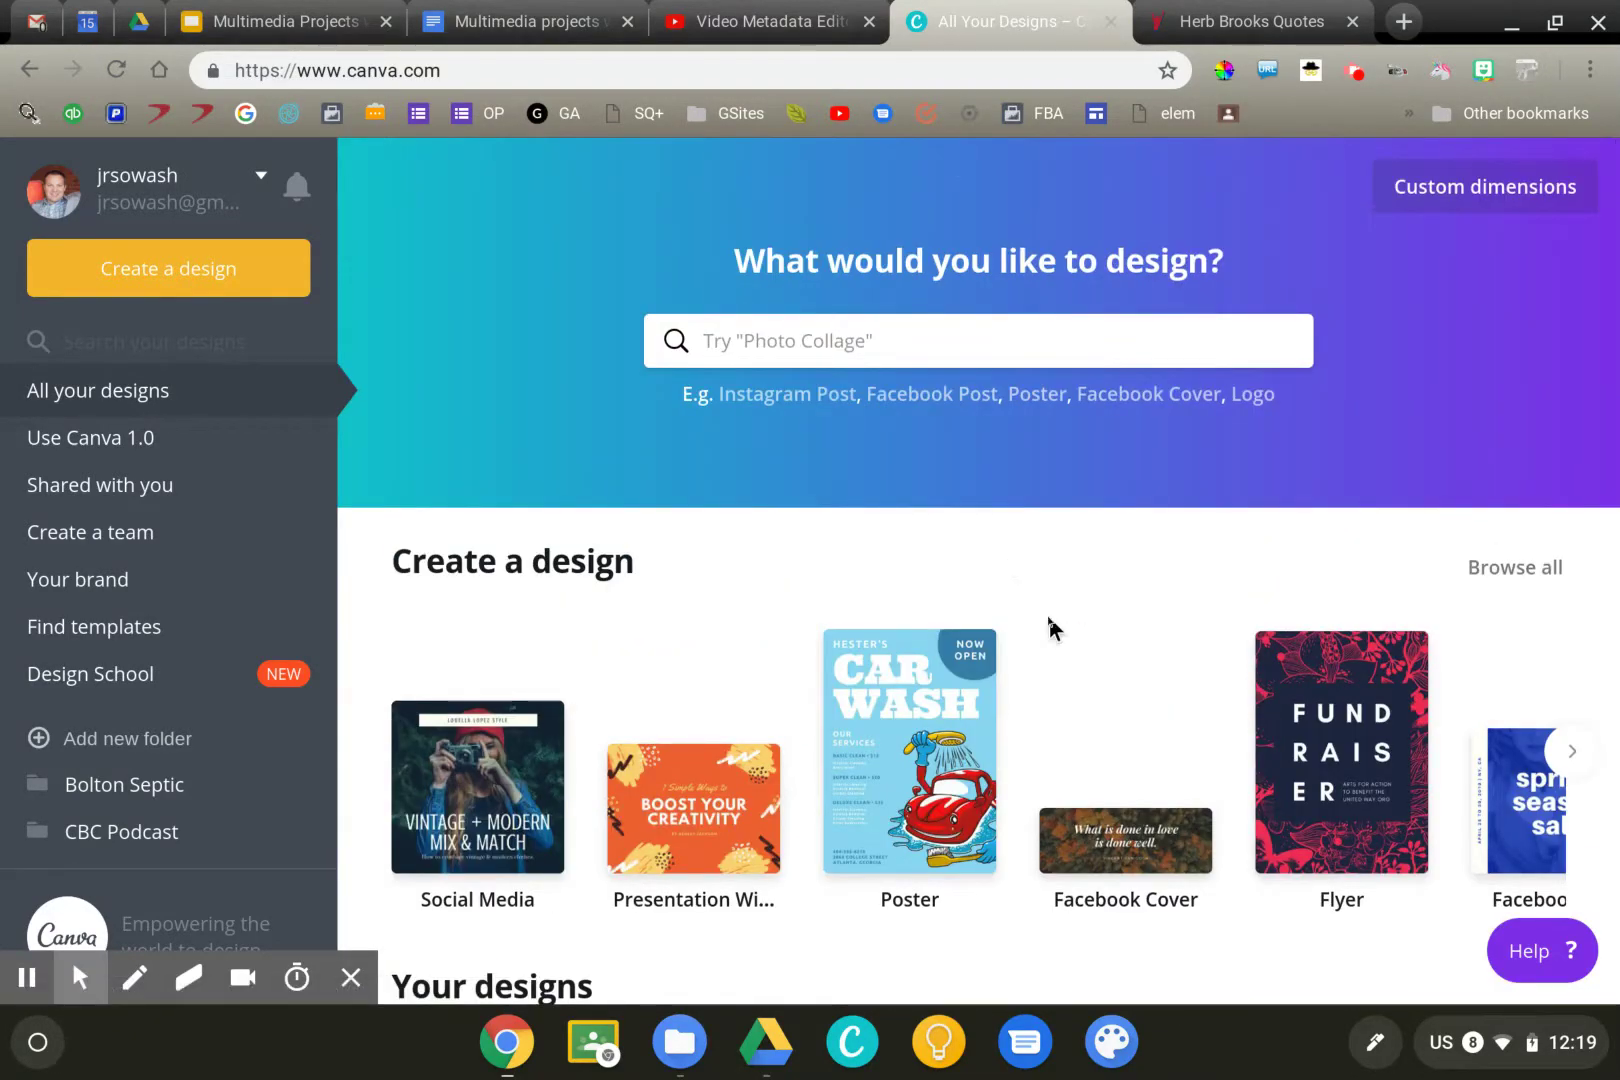
{"action": "scroll", "coordinate": [1138, 714], "scroll_direction": "right", "scroll_amount": 5}
{"action": "scroll", "coordinate": [1140, 712], "scroll_direction": "down", "scroll_amount": 1}
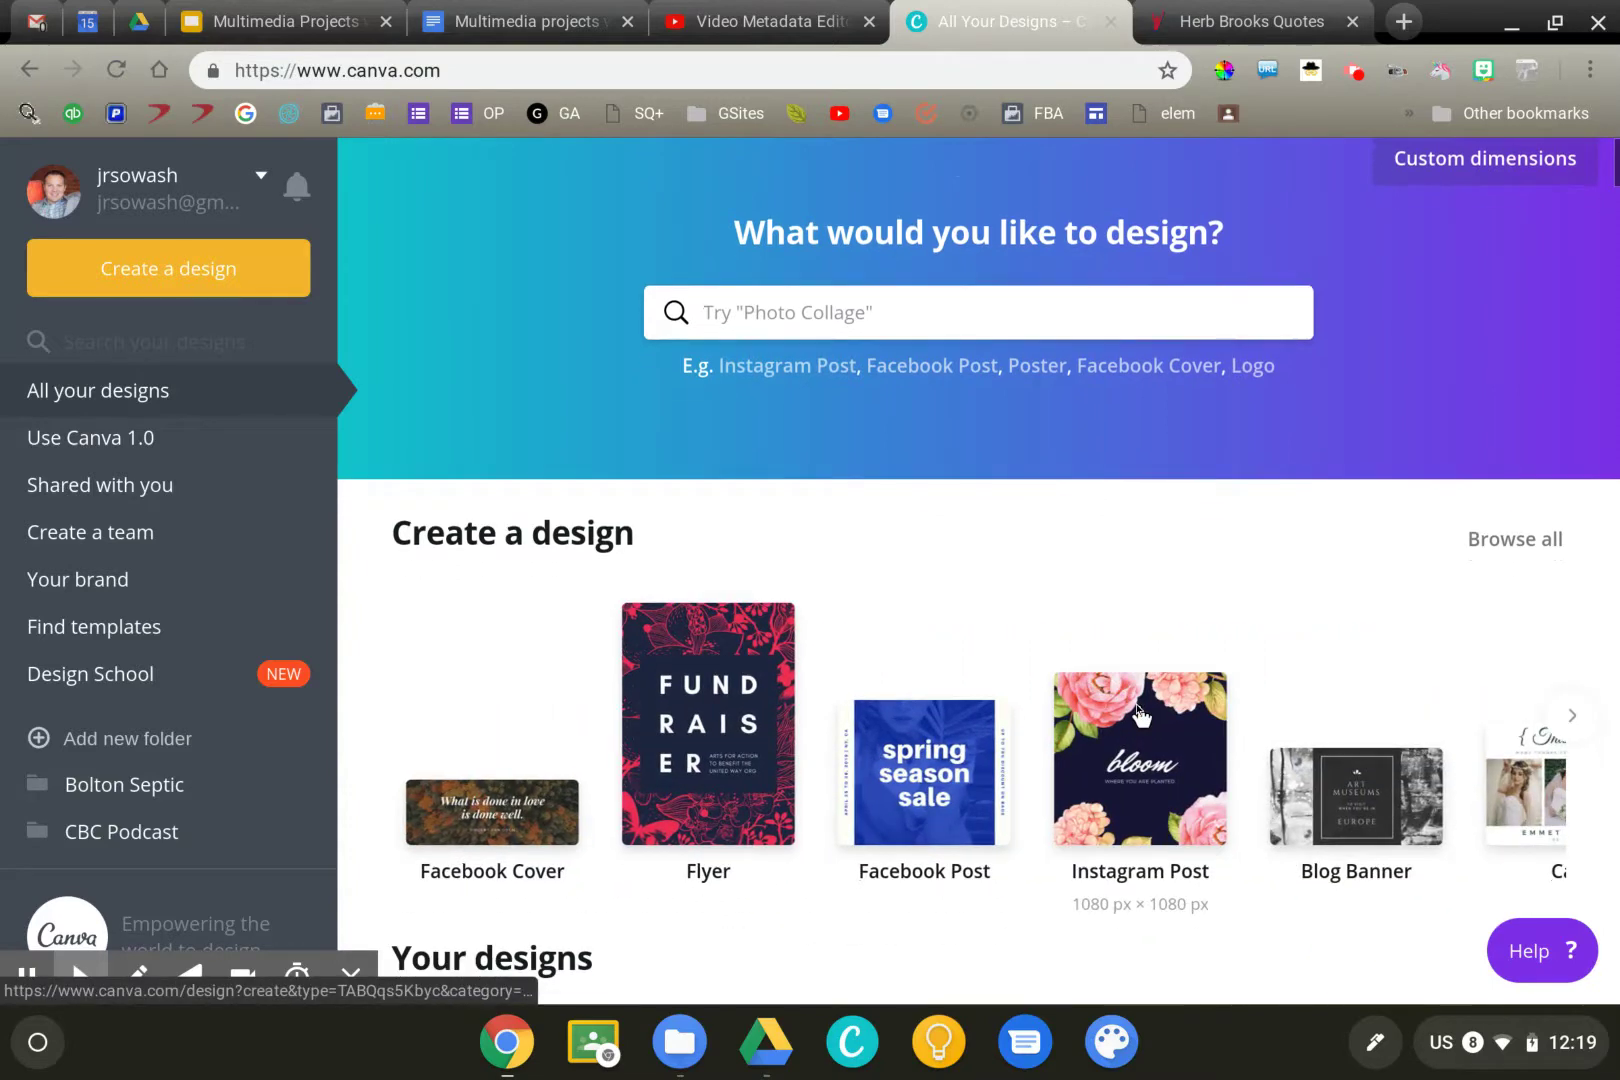
{"action": "scroll", "coordinate": [687, 723], "scroll_direction": "left", "scroll_amount": 5}
{"action": "scroll", "coordinate": [400, 730], "scroll_direction": "down", "scroll_amount": 1}
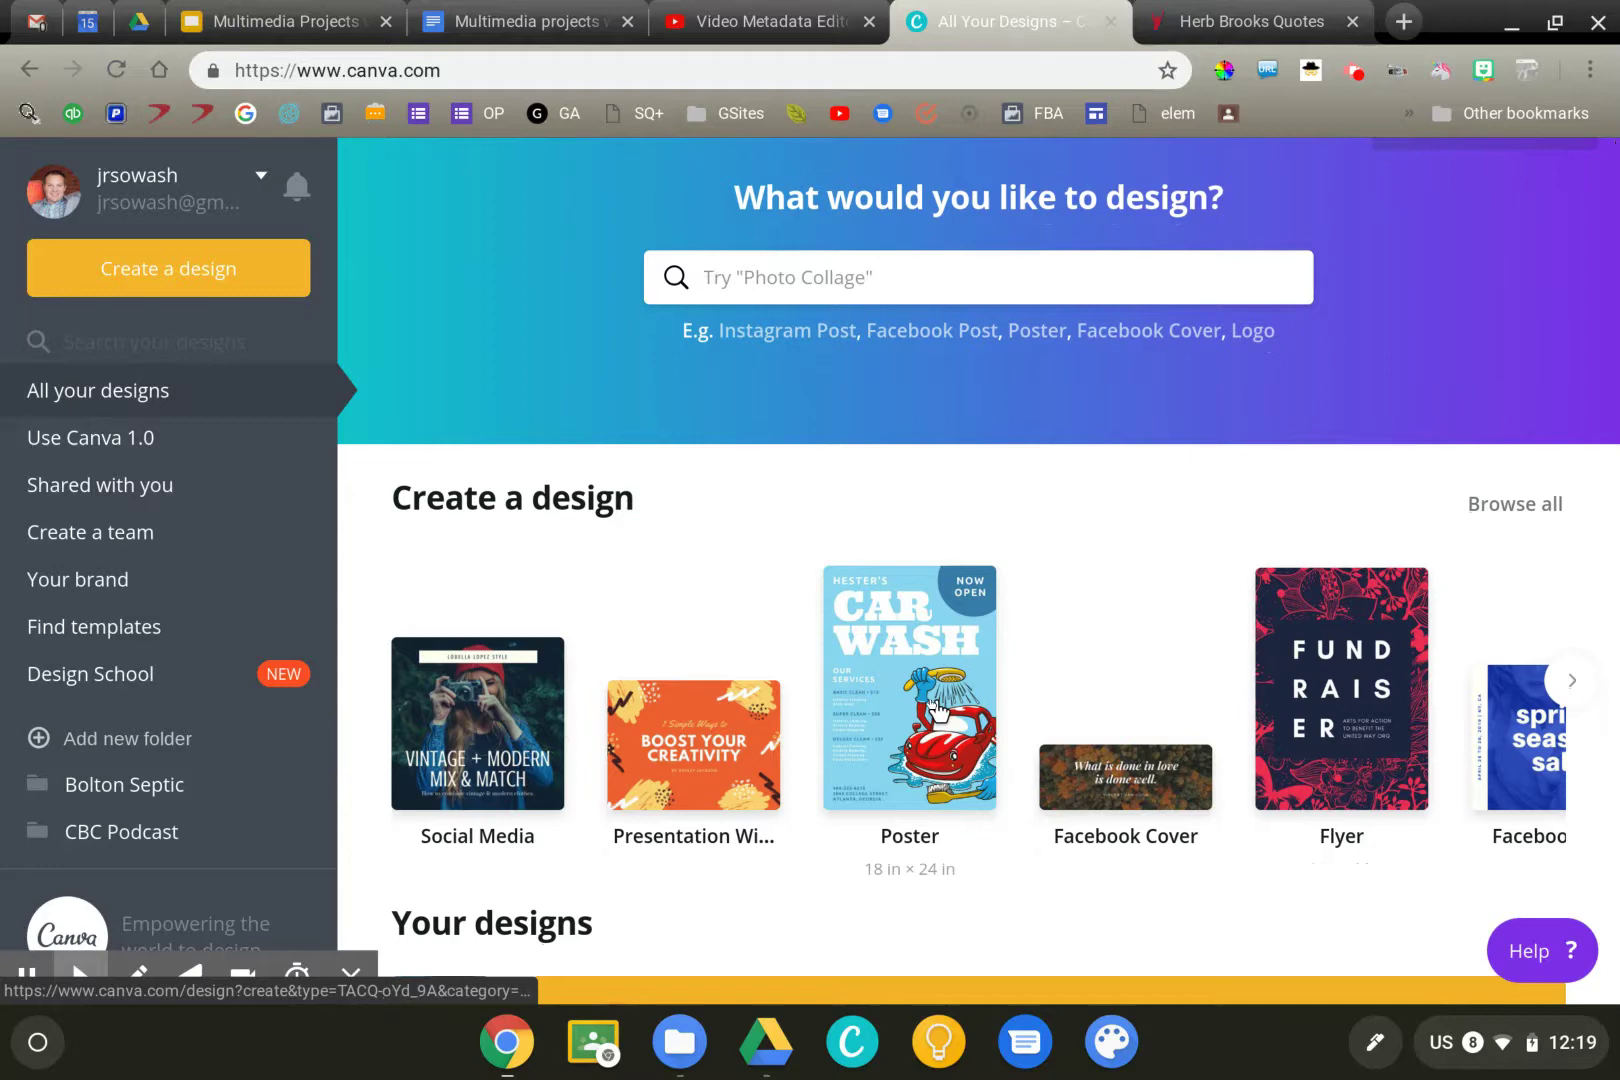
{"action": "scroll", "coordinate": [1258, 714], "scroll_direction": "right", "scroll_amount": 3}
{"action": "scroll", "coordinate": [1258, 714], "scroll_direction": "right", "scroll_amount": 2}
{"action": "scroll", "coordinate": [1260, 714], "scroll_direction": "left", "scroll_amount": 5}
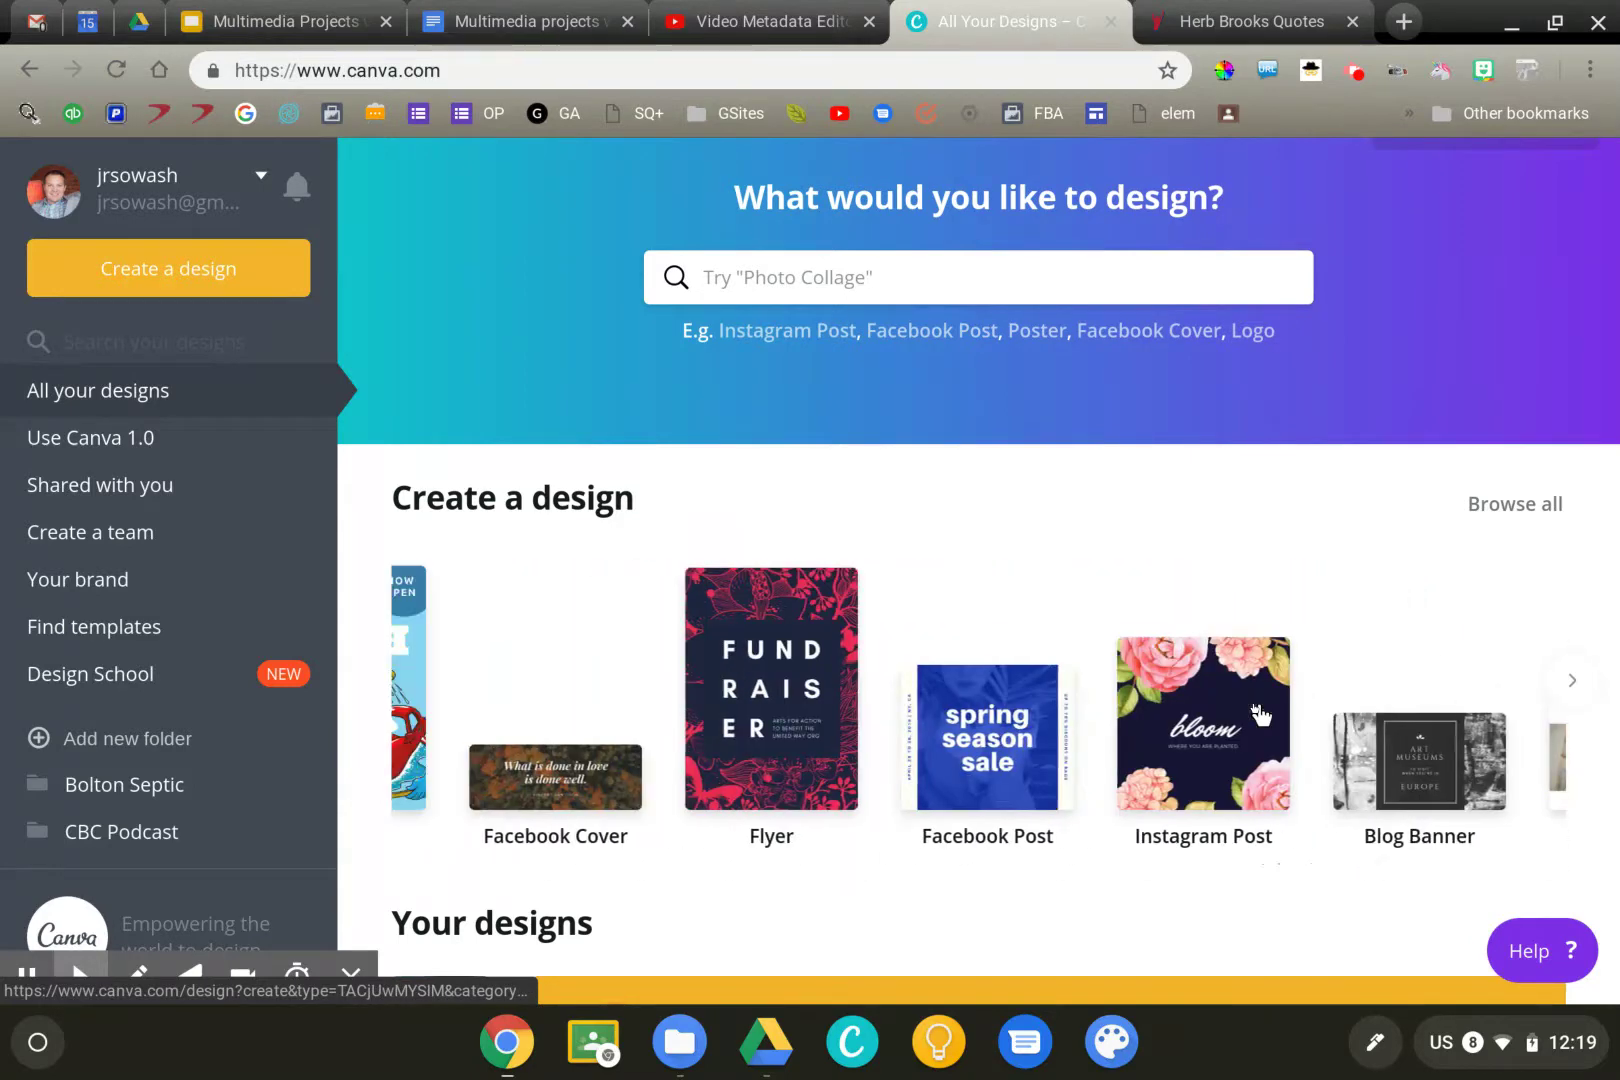
{"action": "scroll", "coordinate": [1262, 714], "scroll_direction": "down", "scroll_amount": 1}
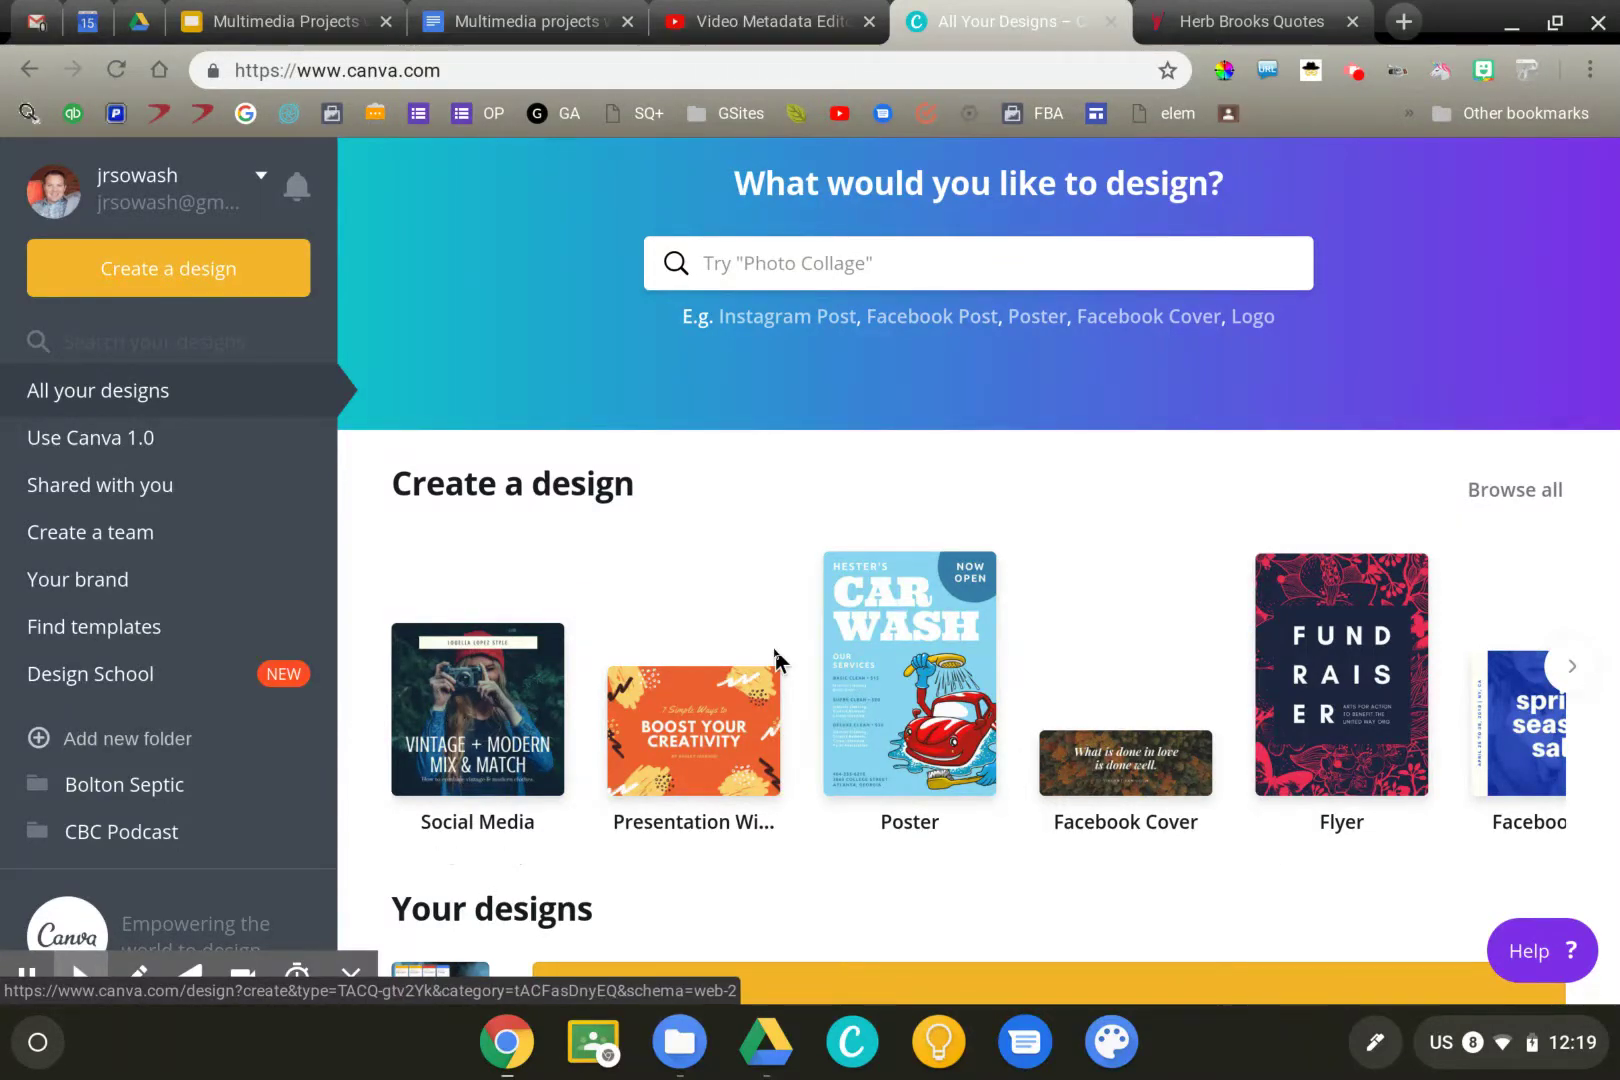
{"action": "scroll", "coordinate": [777, 662], "scroll_direction": "right", "scroll_amount": 5}
{"action": "scroll", "coordinate": [777, 660], "scroll_direction": "right", "scroll_amount": 10}
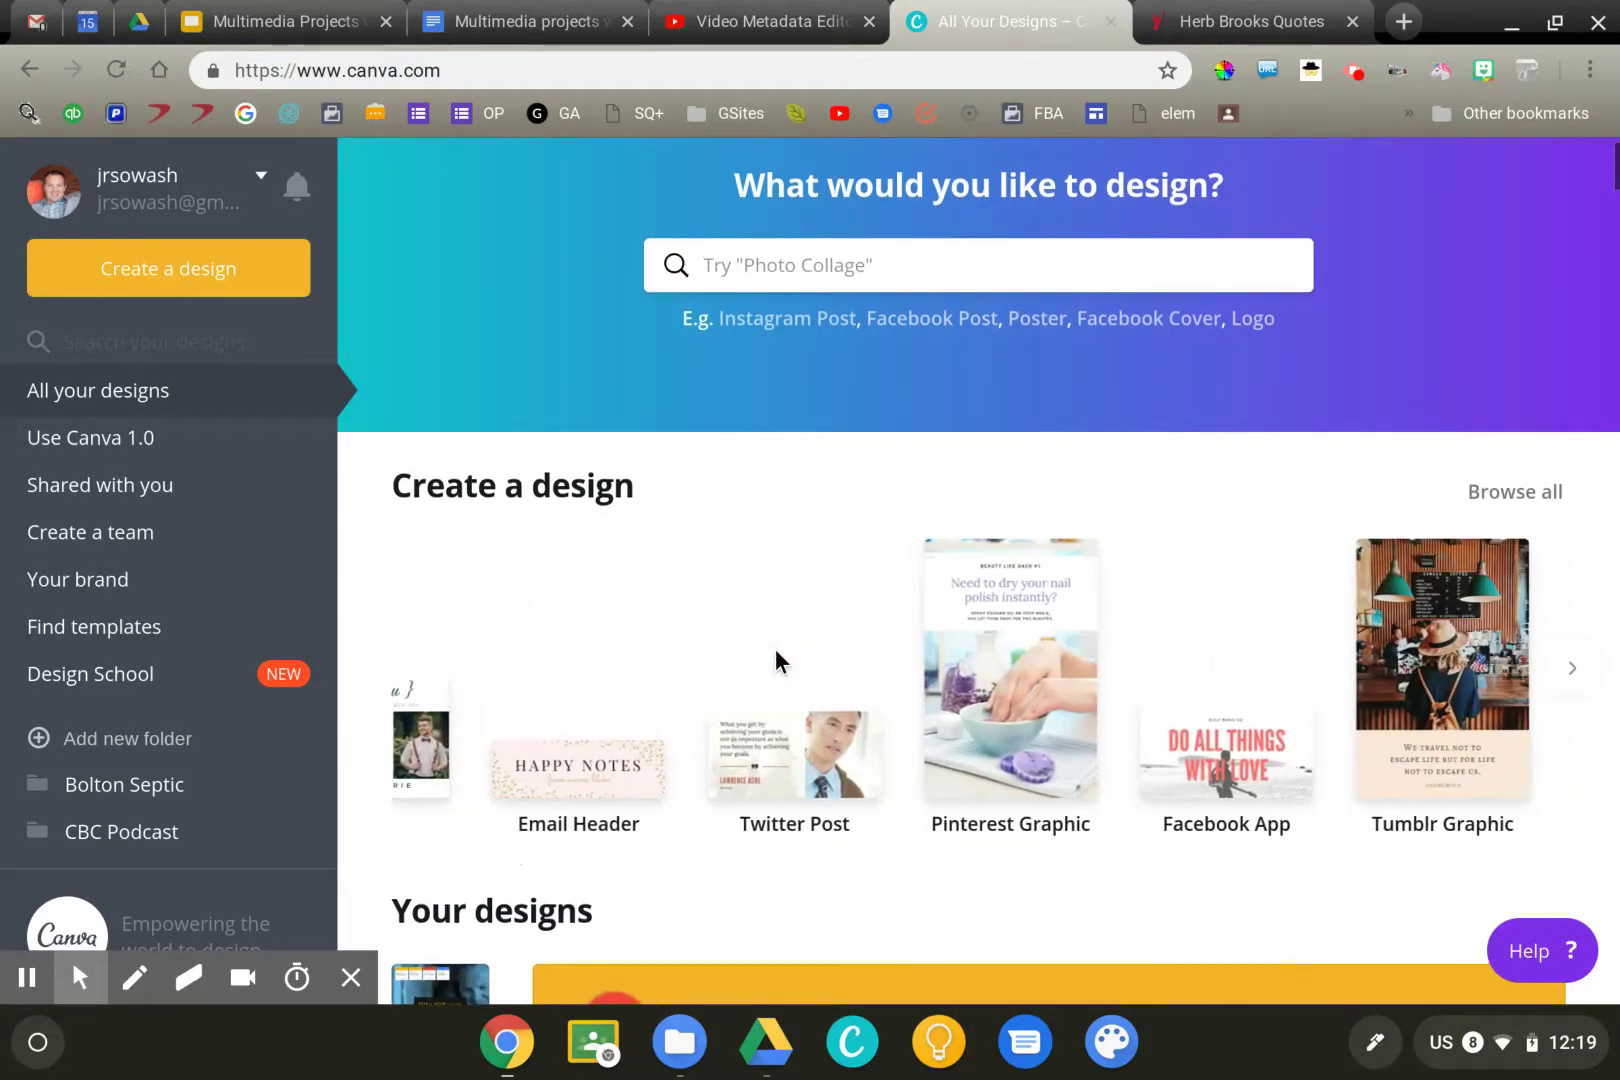
{"action": "scroll", "coordinate": [778, 660], "scroll_direction": "right", "scroll_amount": 8}
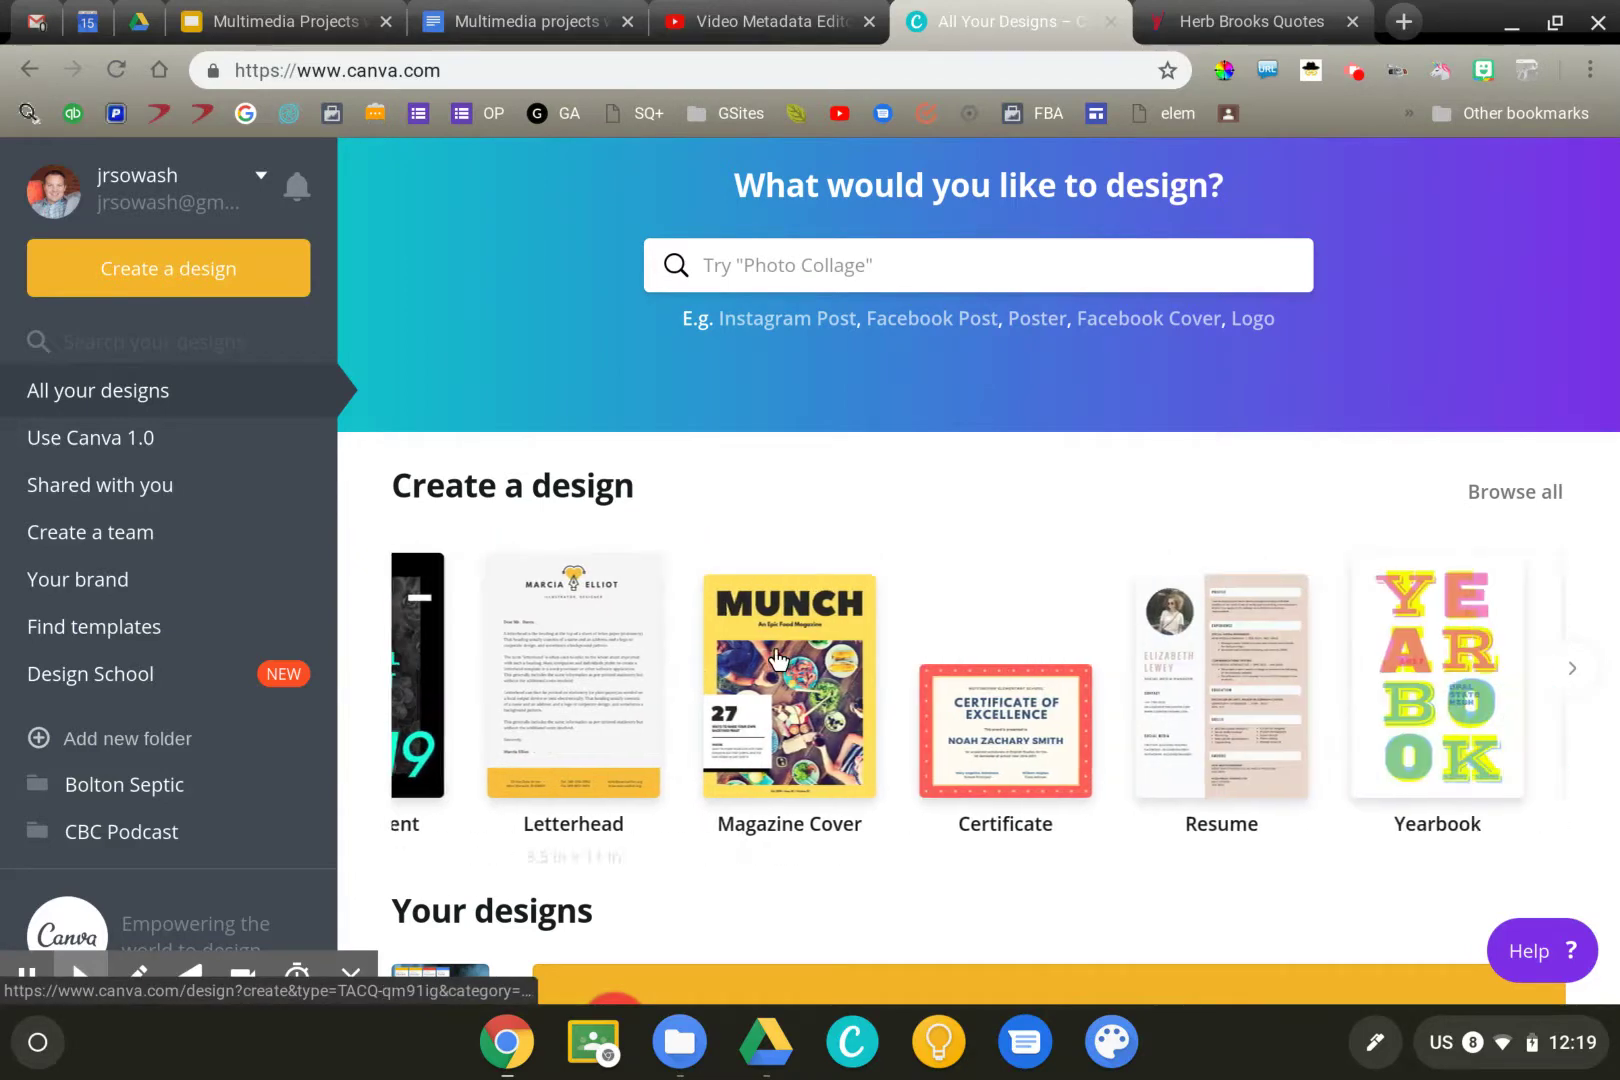
{"action": "scroll", "coordinate": [775, 648], "scroll_direction": "right", "scroll_amount": 8}
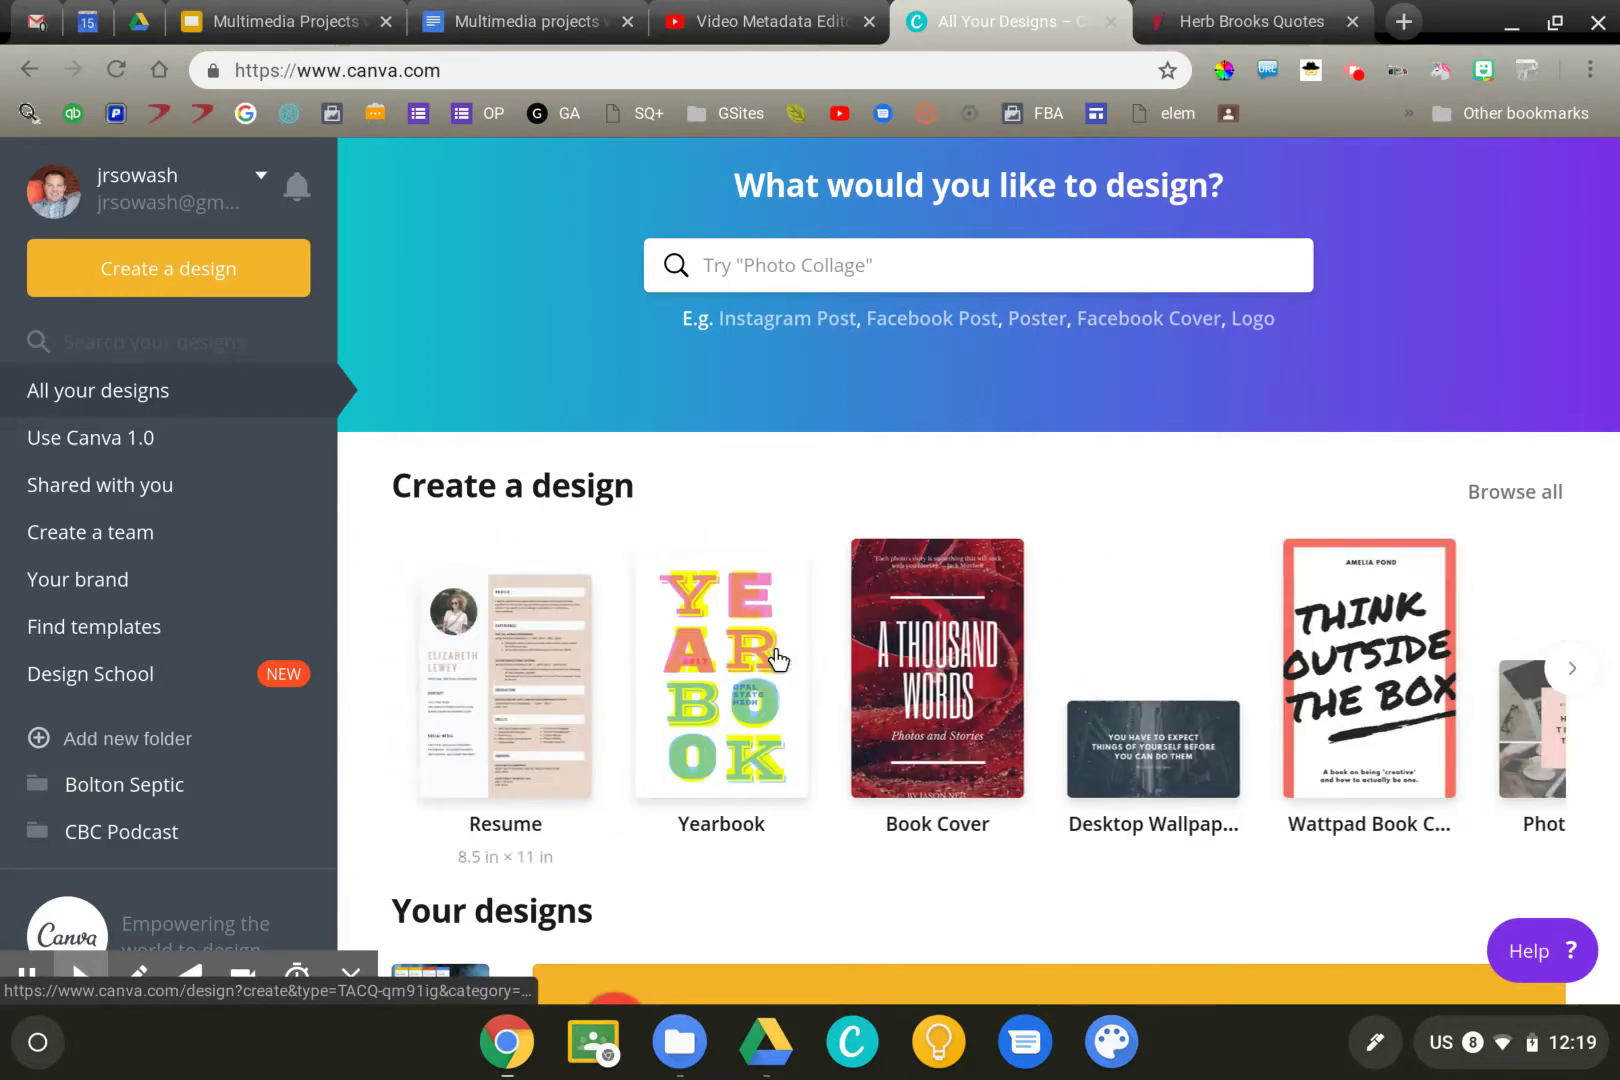
{"action": "scroll", "coordinate": [775, 660], "scroll_direction": "left", "scroll_amount": 15}
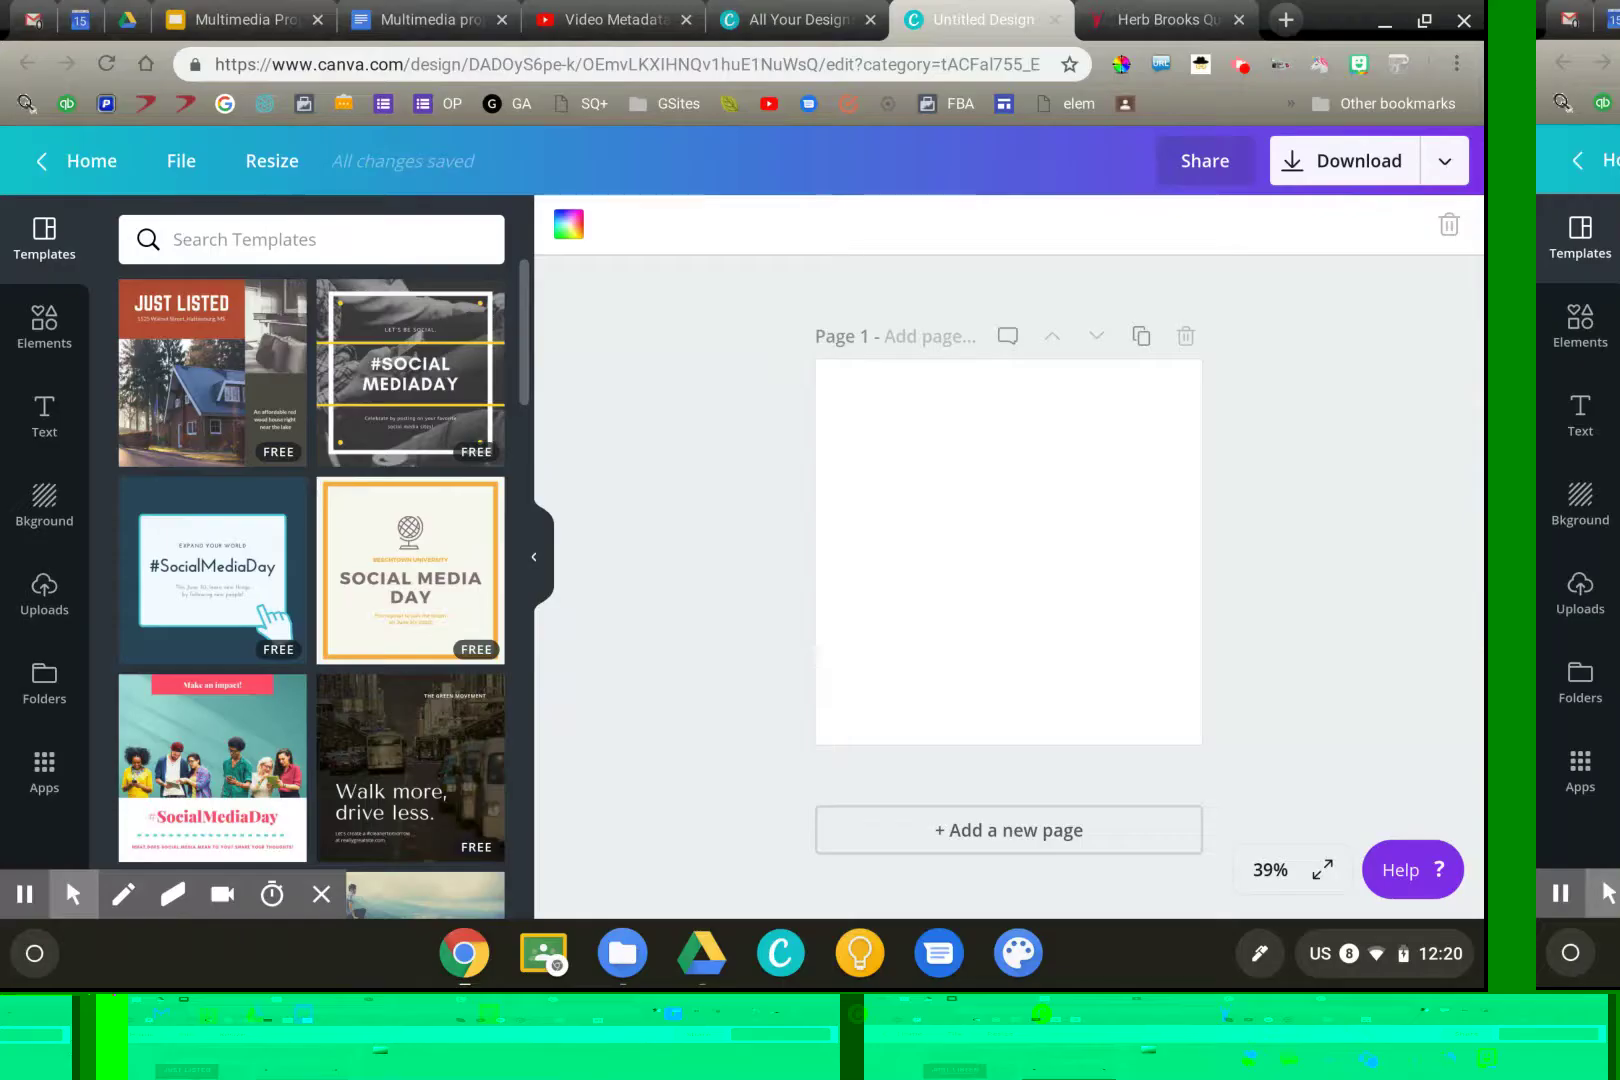
Step: Scroll through the square Instagram Post templates looking for a suitable design
{"action": "scroll", "coordinate": [340, 620], "scroll_direction": "down", "scroll_amount": 3}
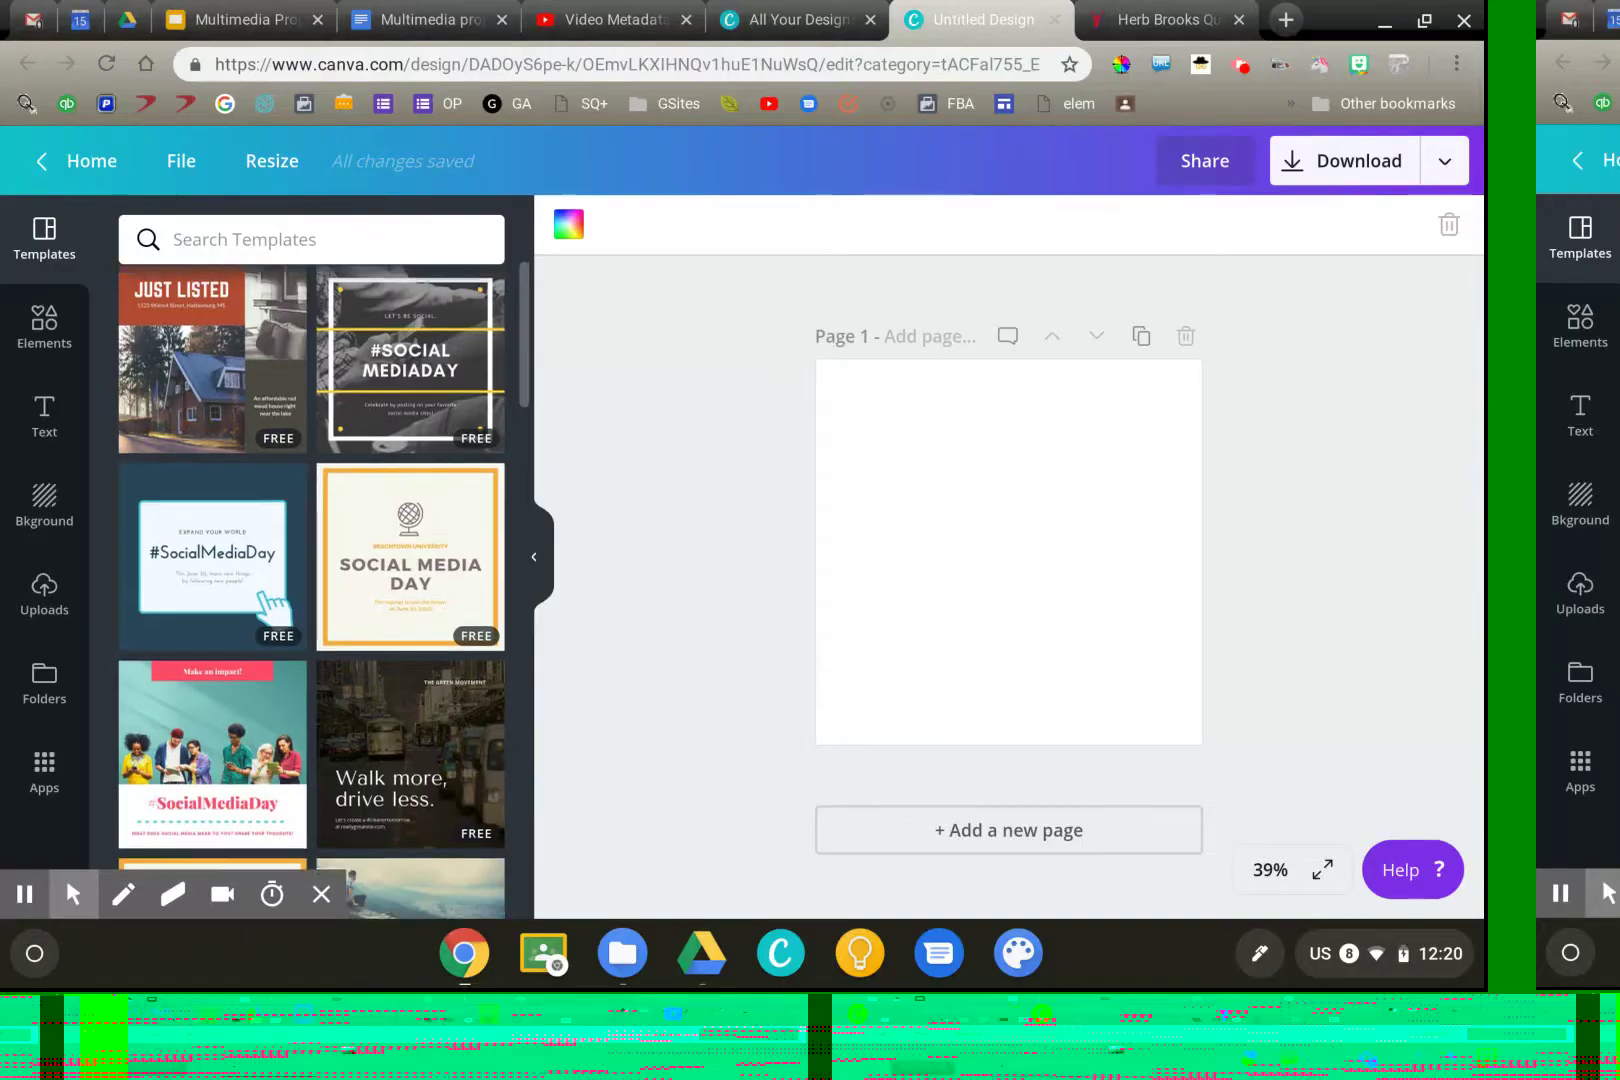
{"action": "scroll", "coordinate": [340, 620], "scroll_direction": "down", "scroll_amount": 10}
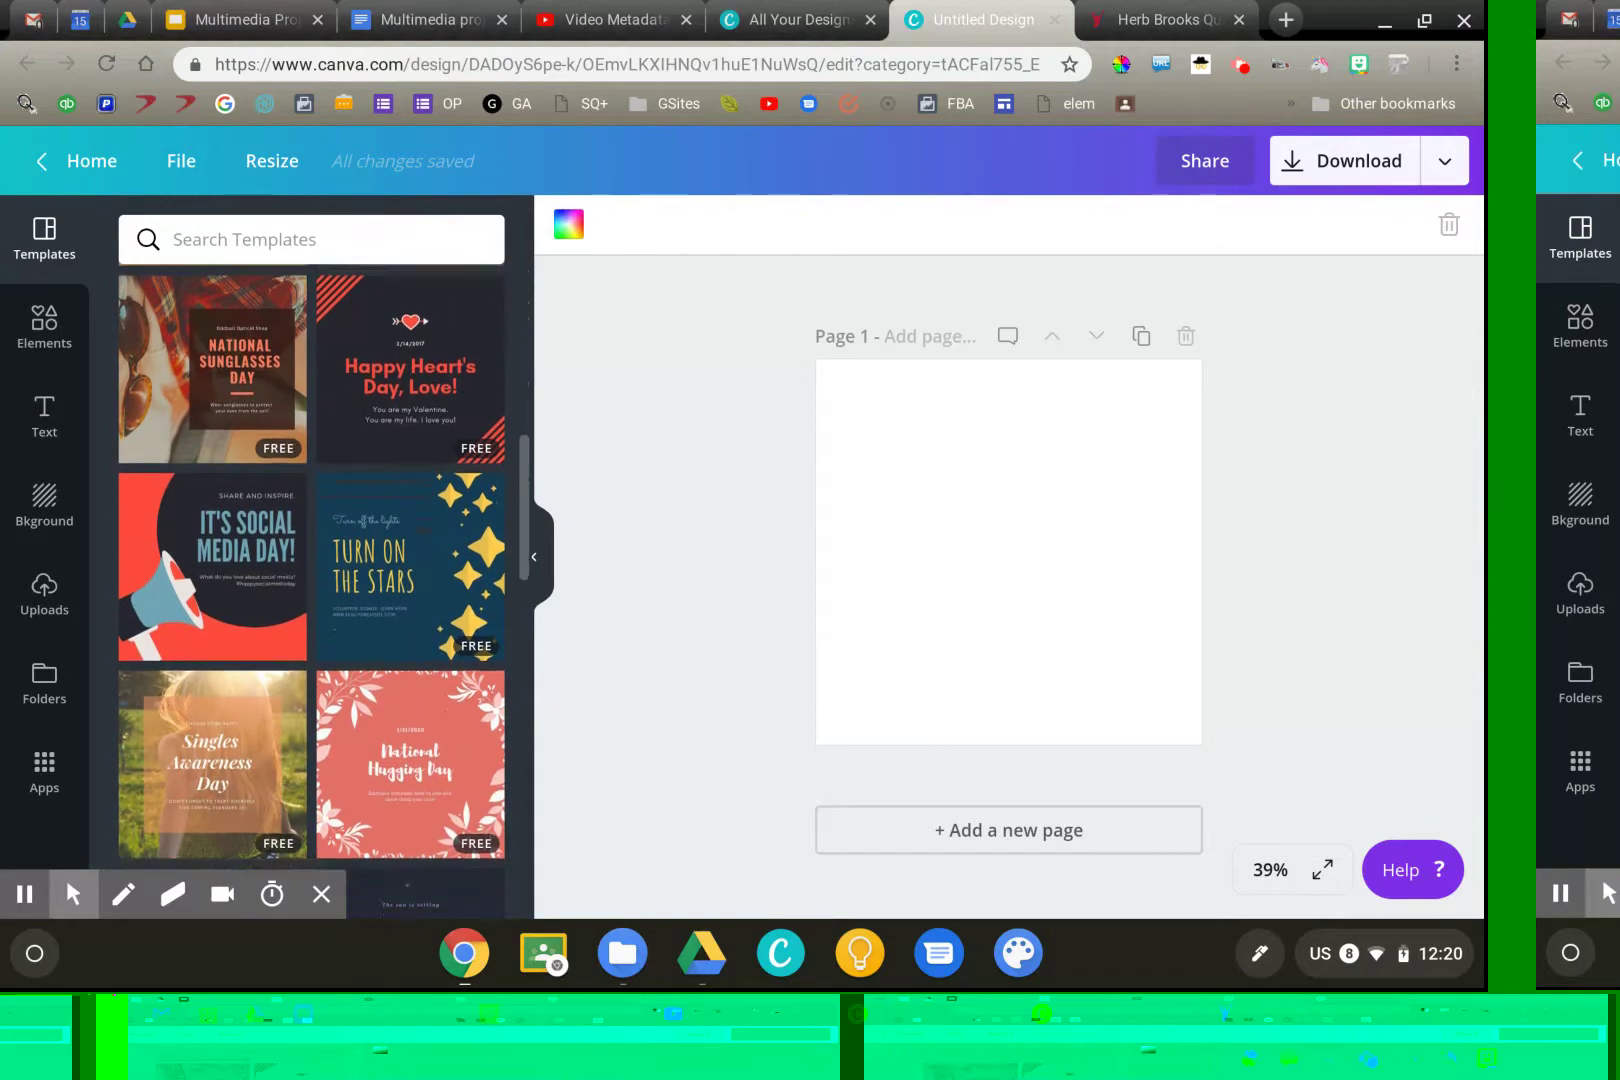
{"action": "scroll", "coordinate": [312, 566], "scroll_direction": "down", "scroll_amount": 15}
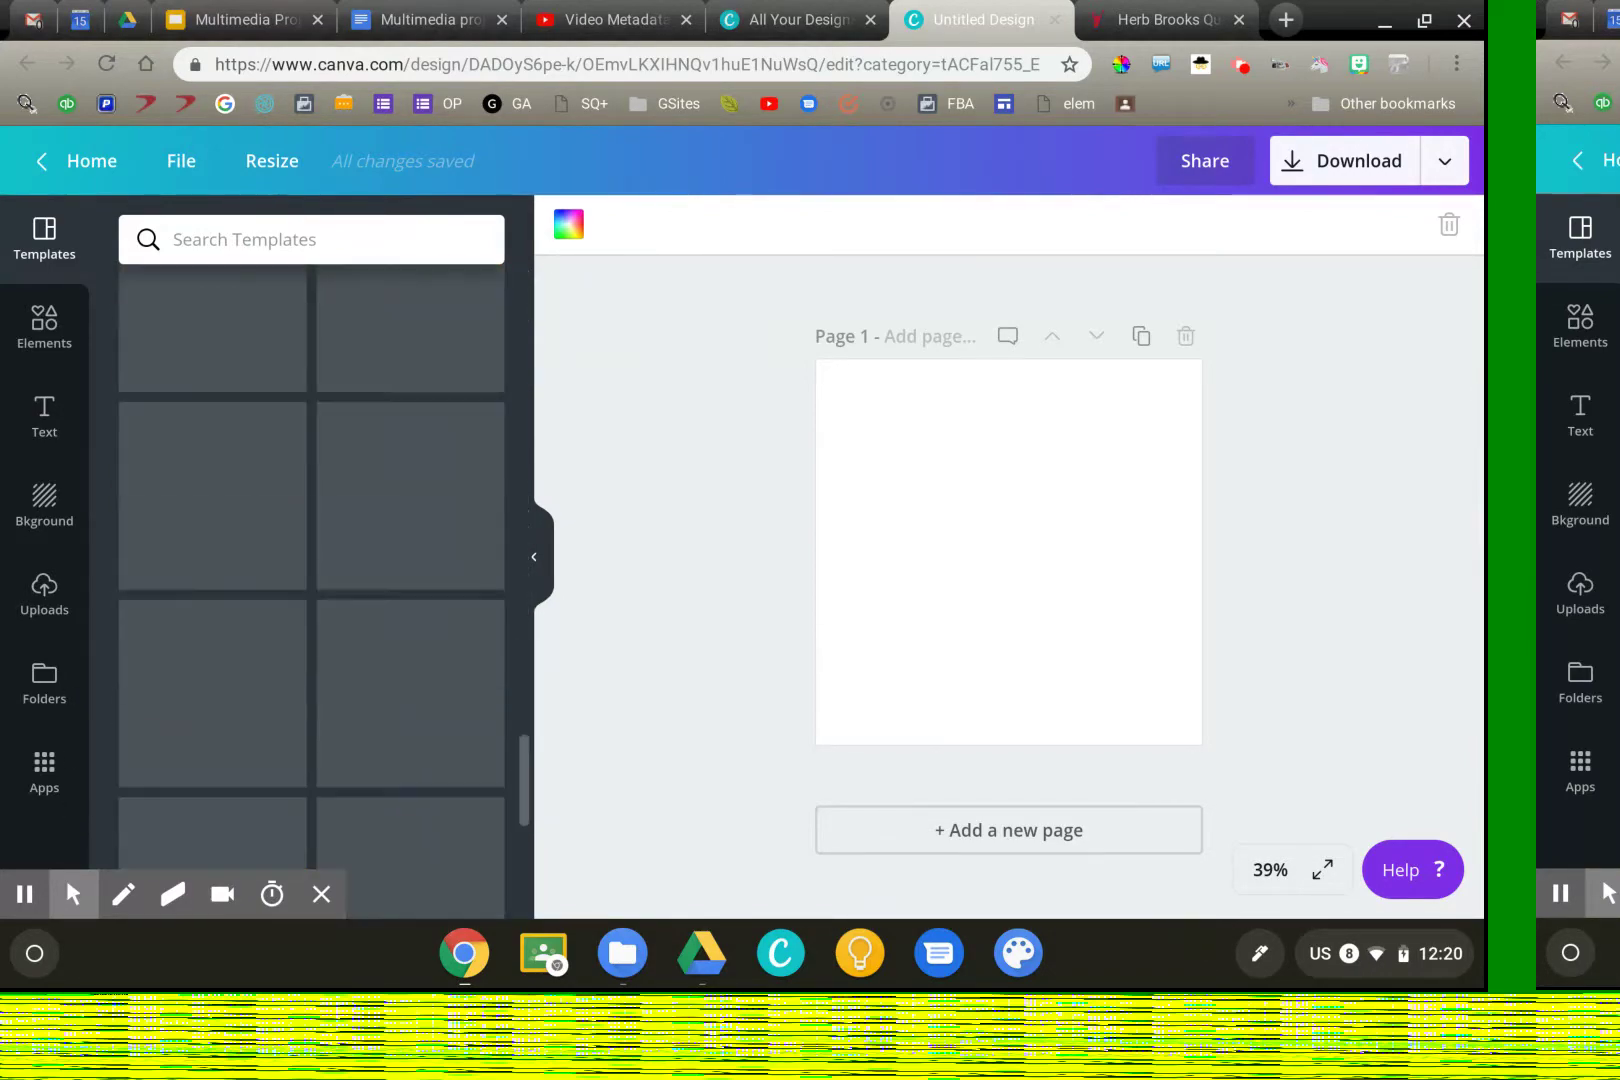
{"action": "scroll", "coordinate": [312, 566], "scroll_direction": "down", "scroll_amount": 15}
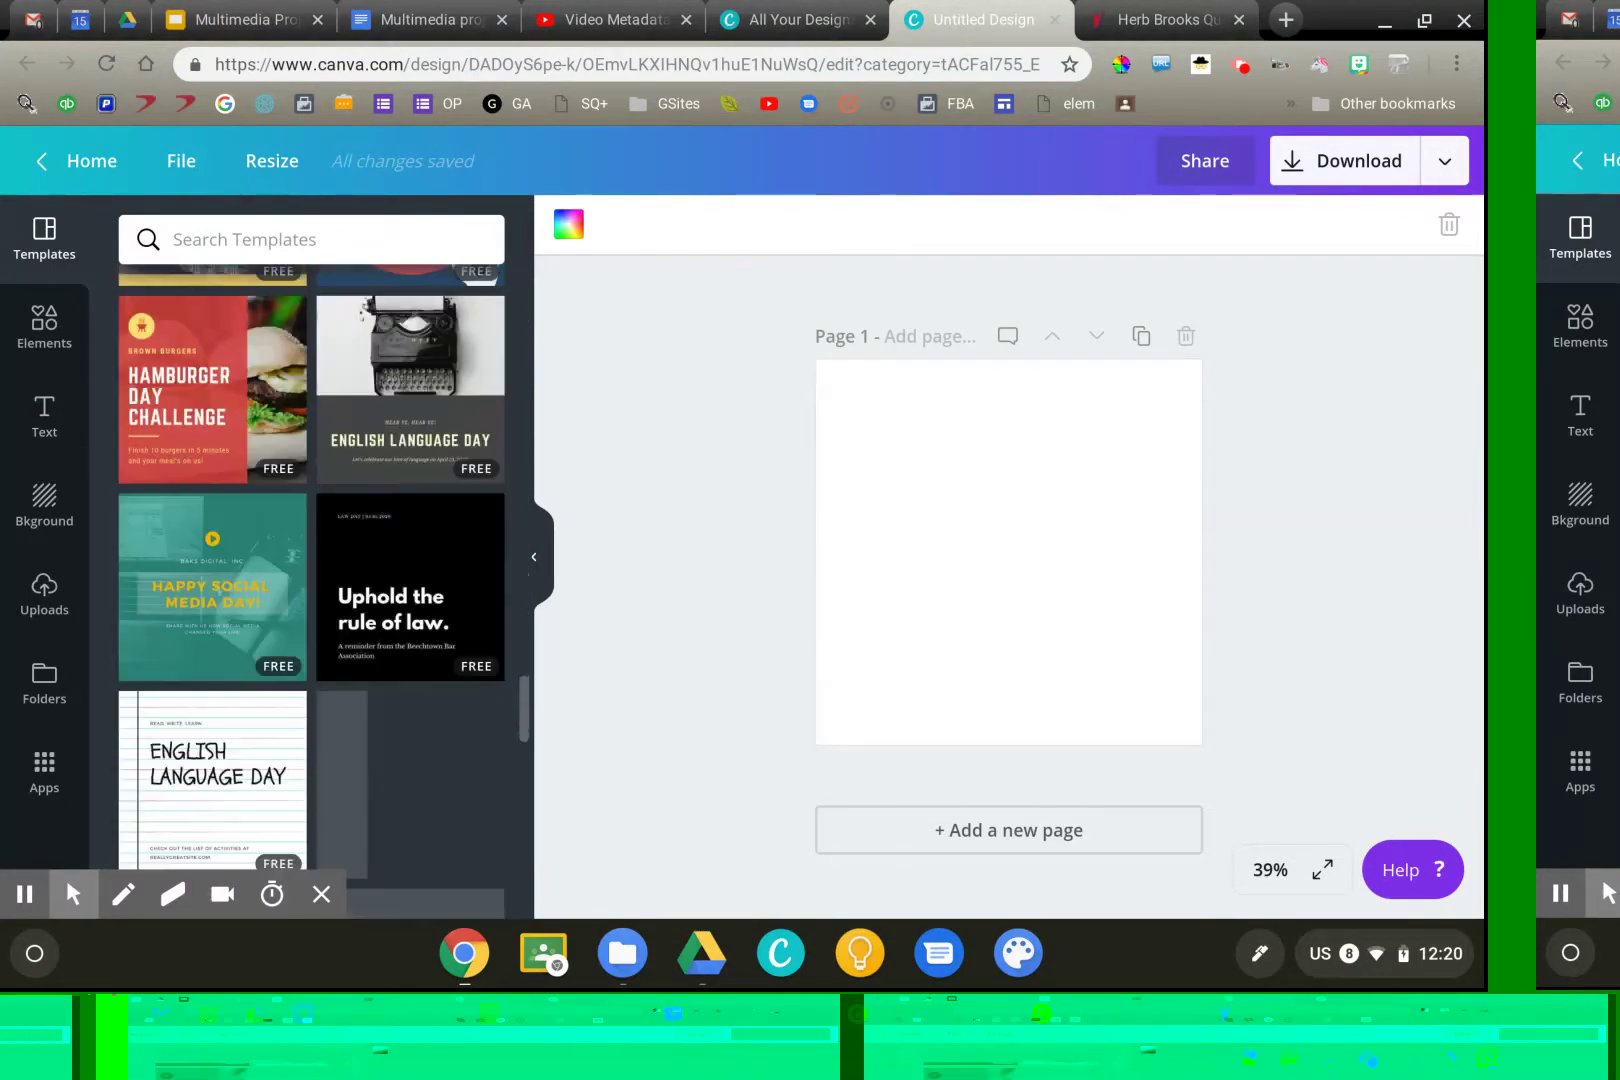
{"action": "scroll", "coordinate": [312, 566], "scroll_direction": "down", "scroll_amount": 1}
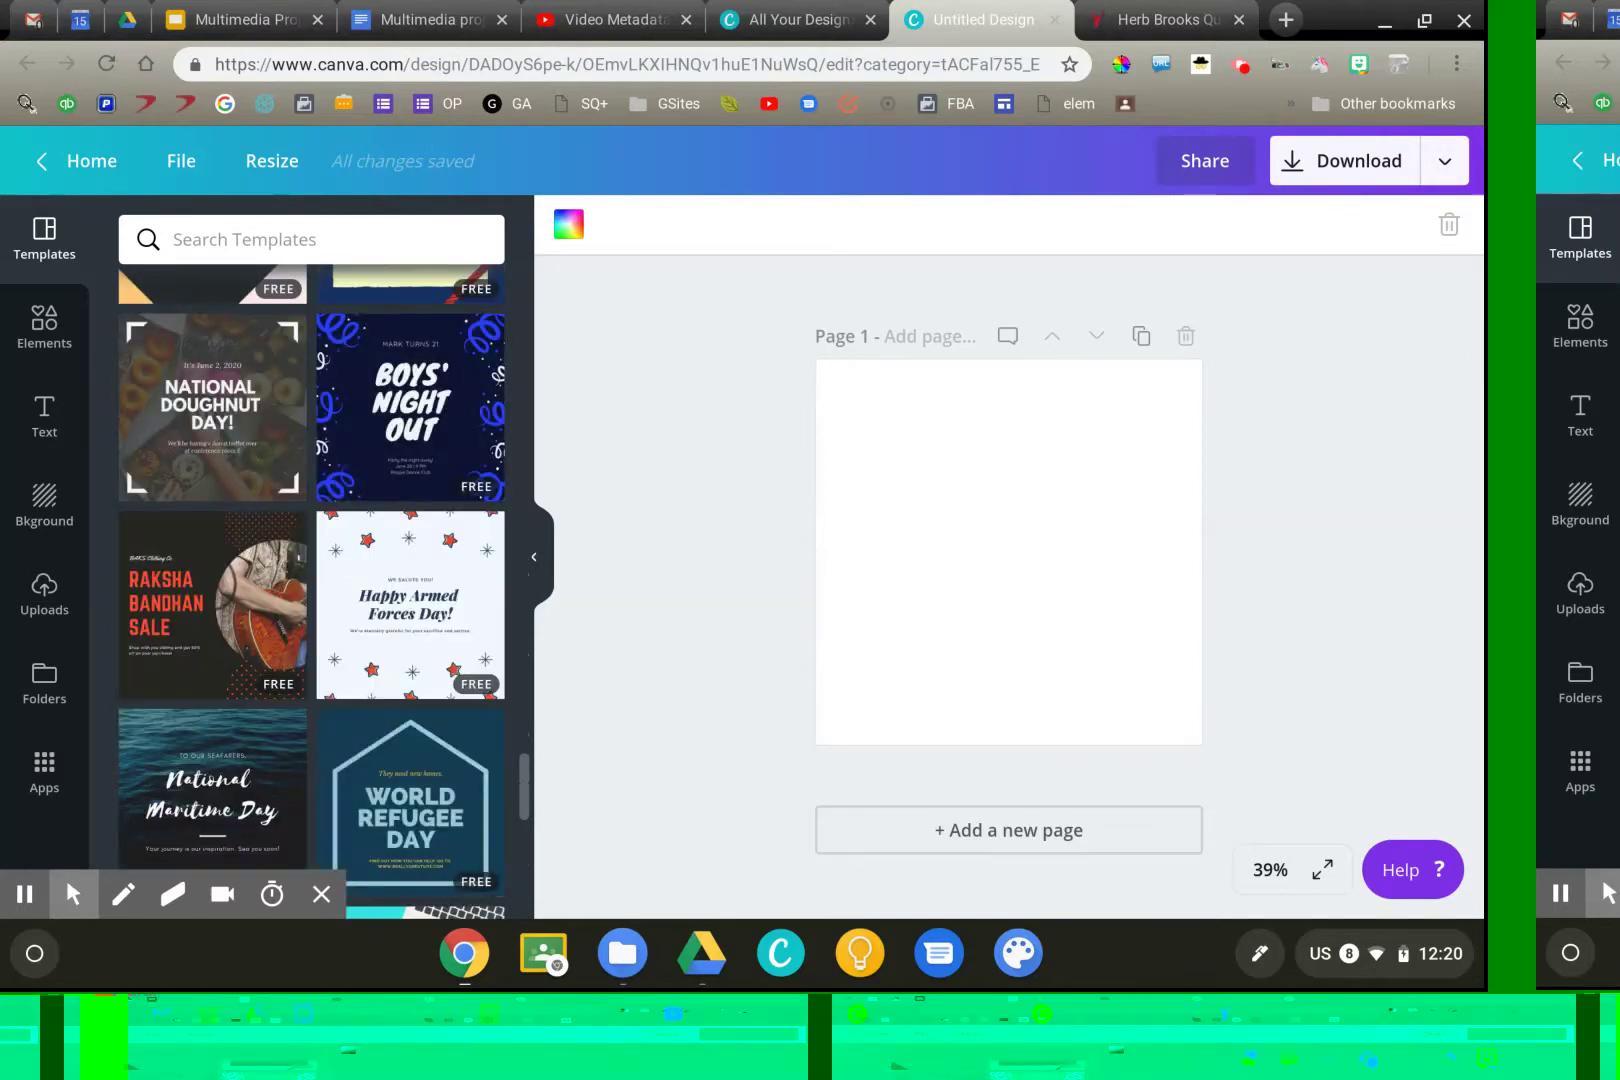
{"action": "scroll", "coordinate": [340, 620], "scroll_direction": "up", "scroll_amount": 15}
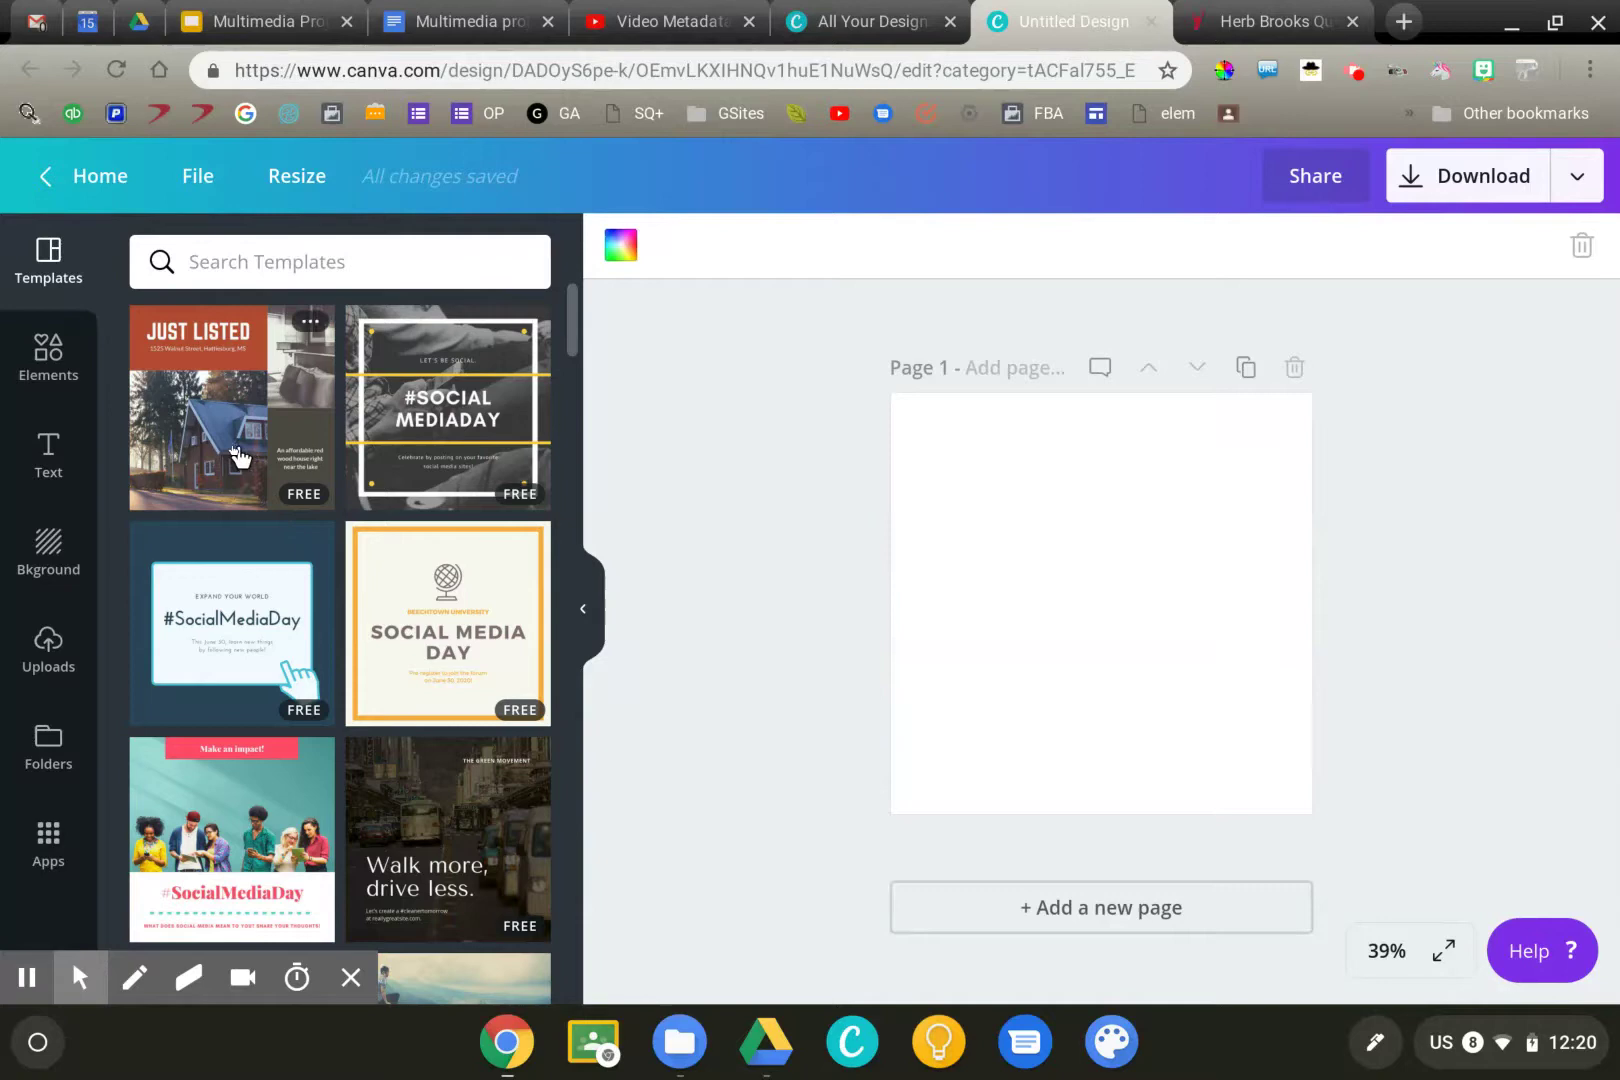
{"action": "scroll", "coordinate": [289, 572], "scroll_direction": "down", "scroll_amount": 5}
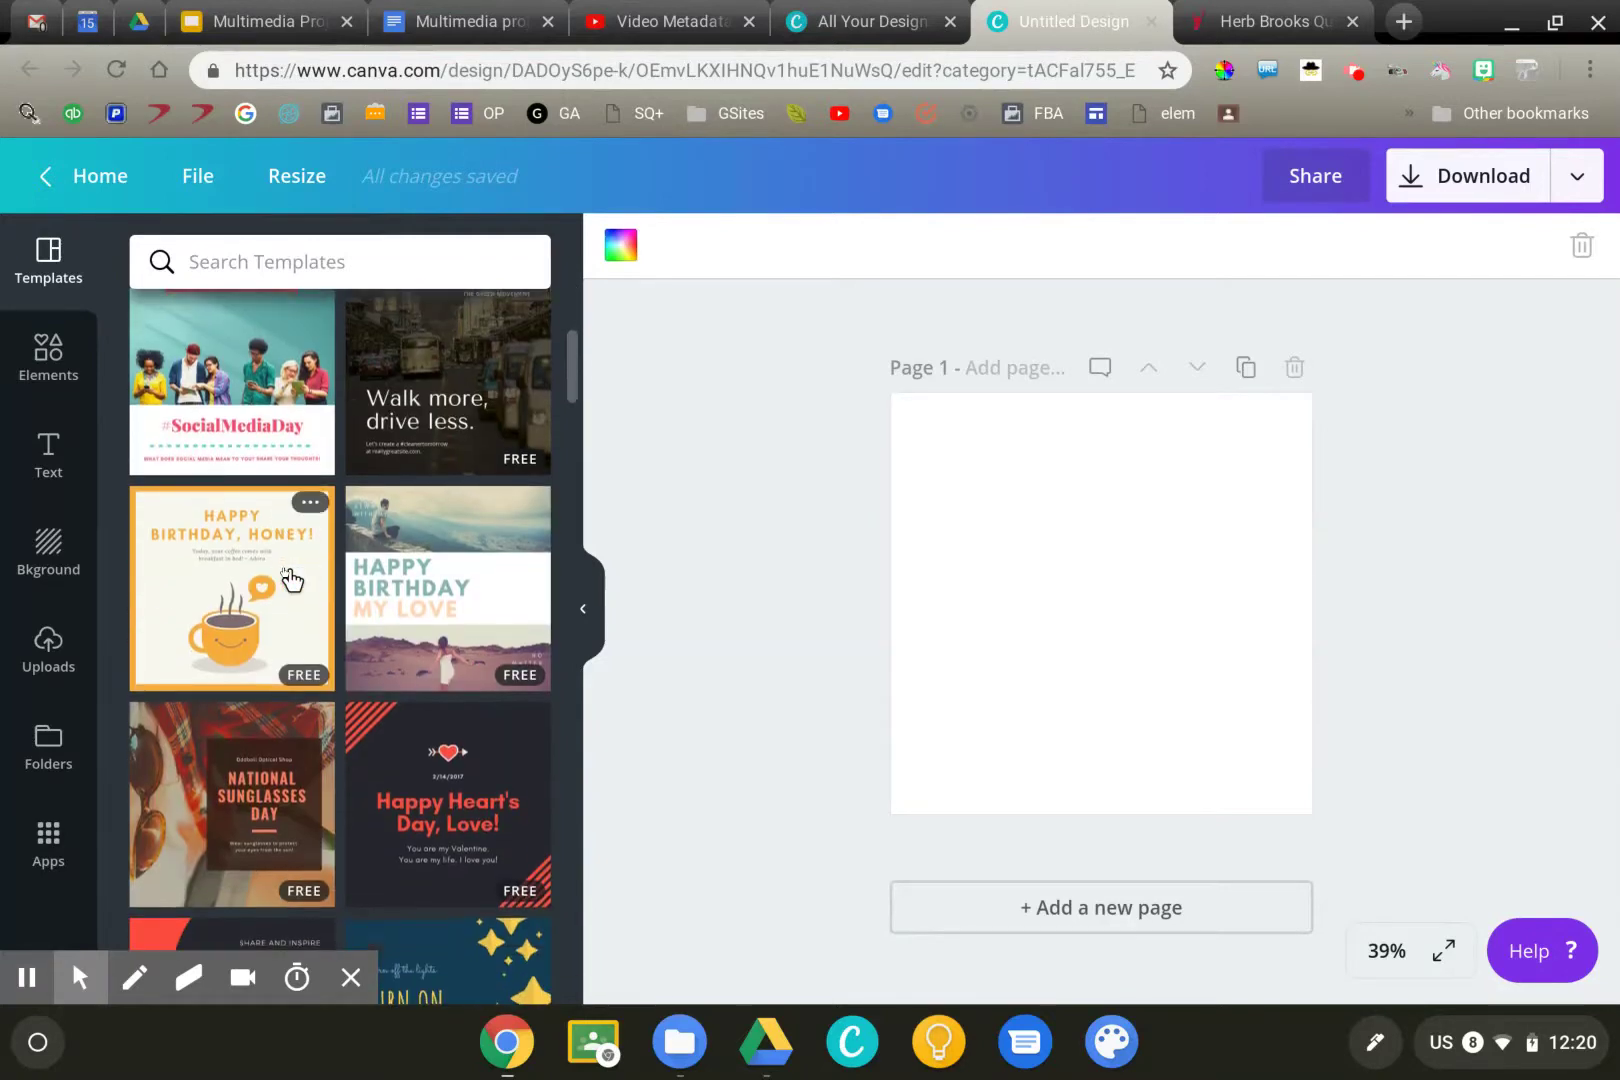
{"action": "scroll", "coordinate": [291, 578], "scroll_direction": "down", "scroll_amount": 5}
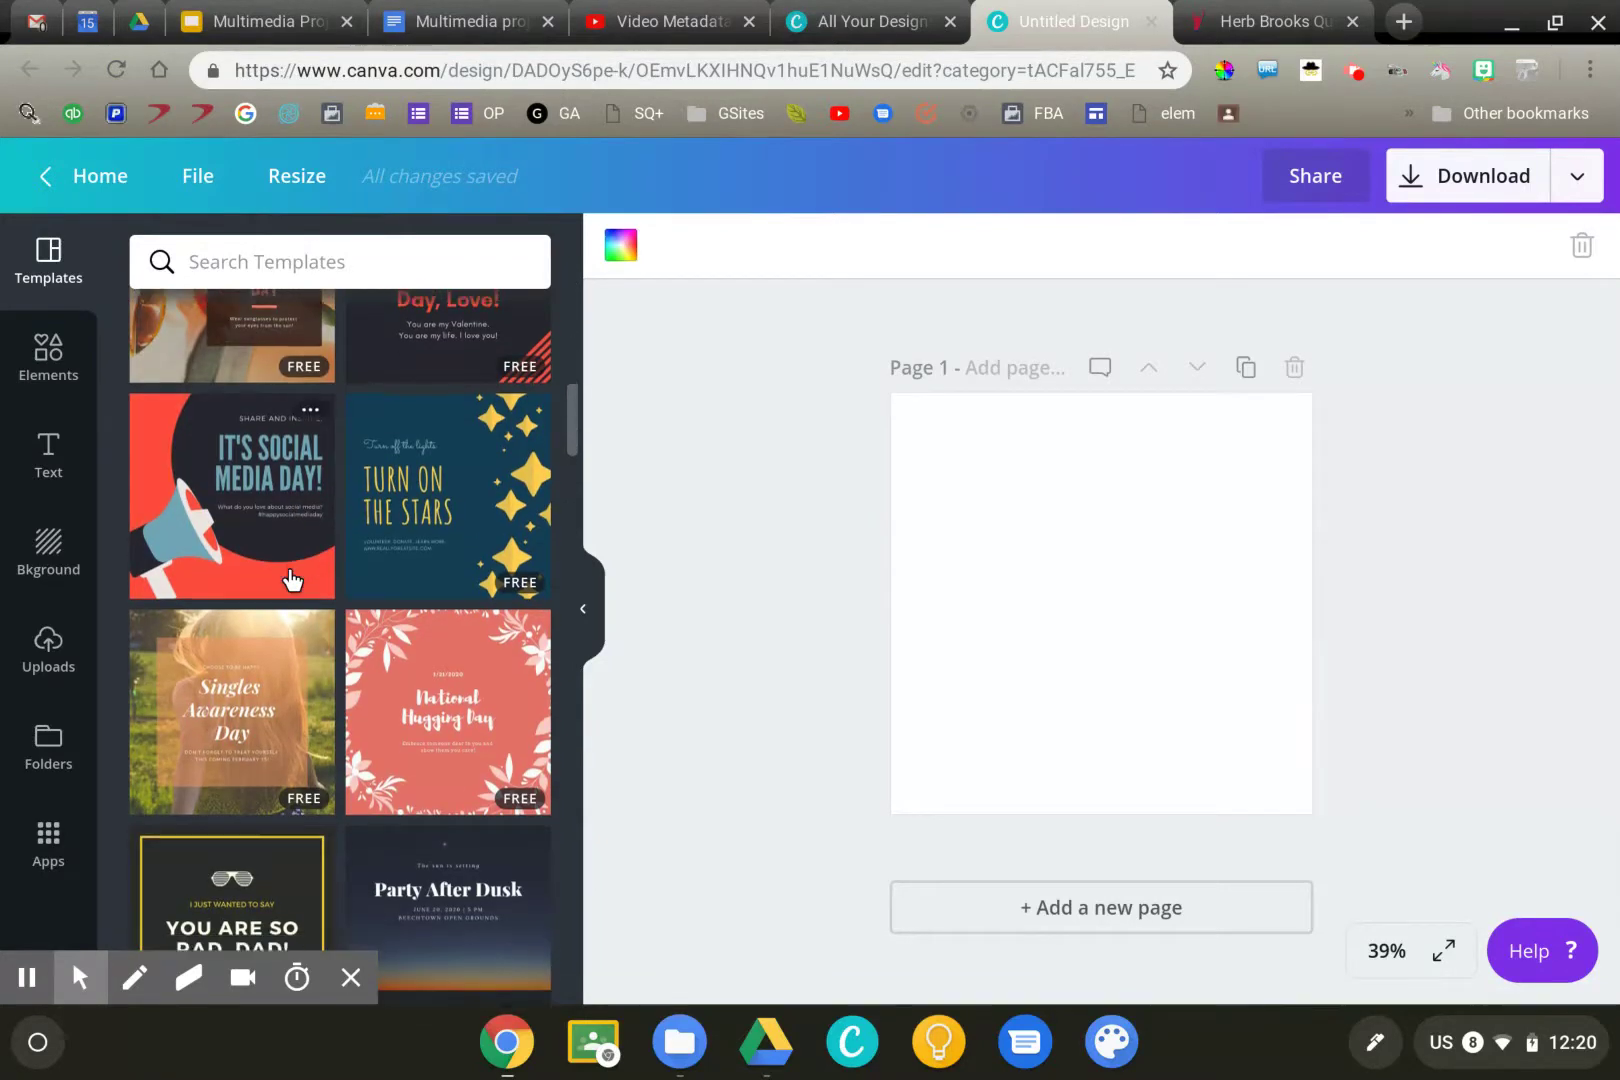
{"action": "scroll", "coordinate": [291, 578], "scroll_direction": "down", "scroll_amount": 2}
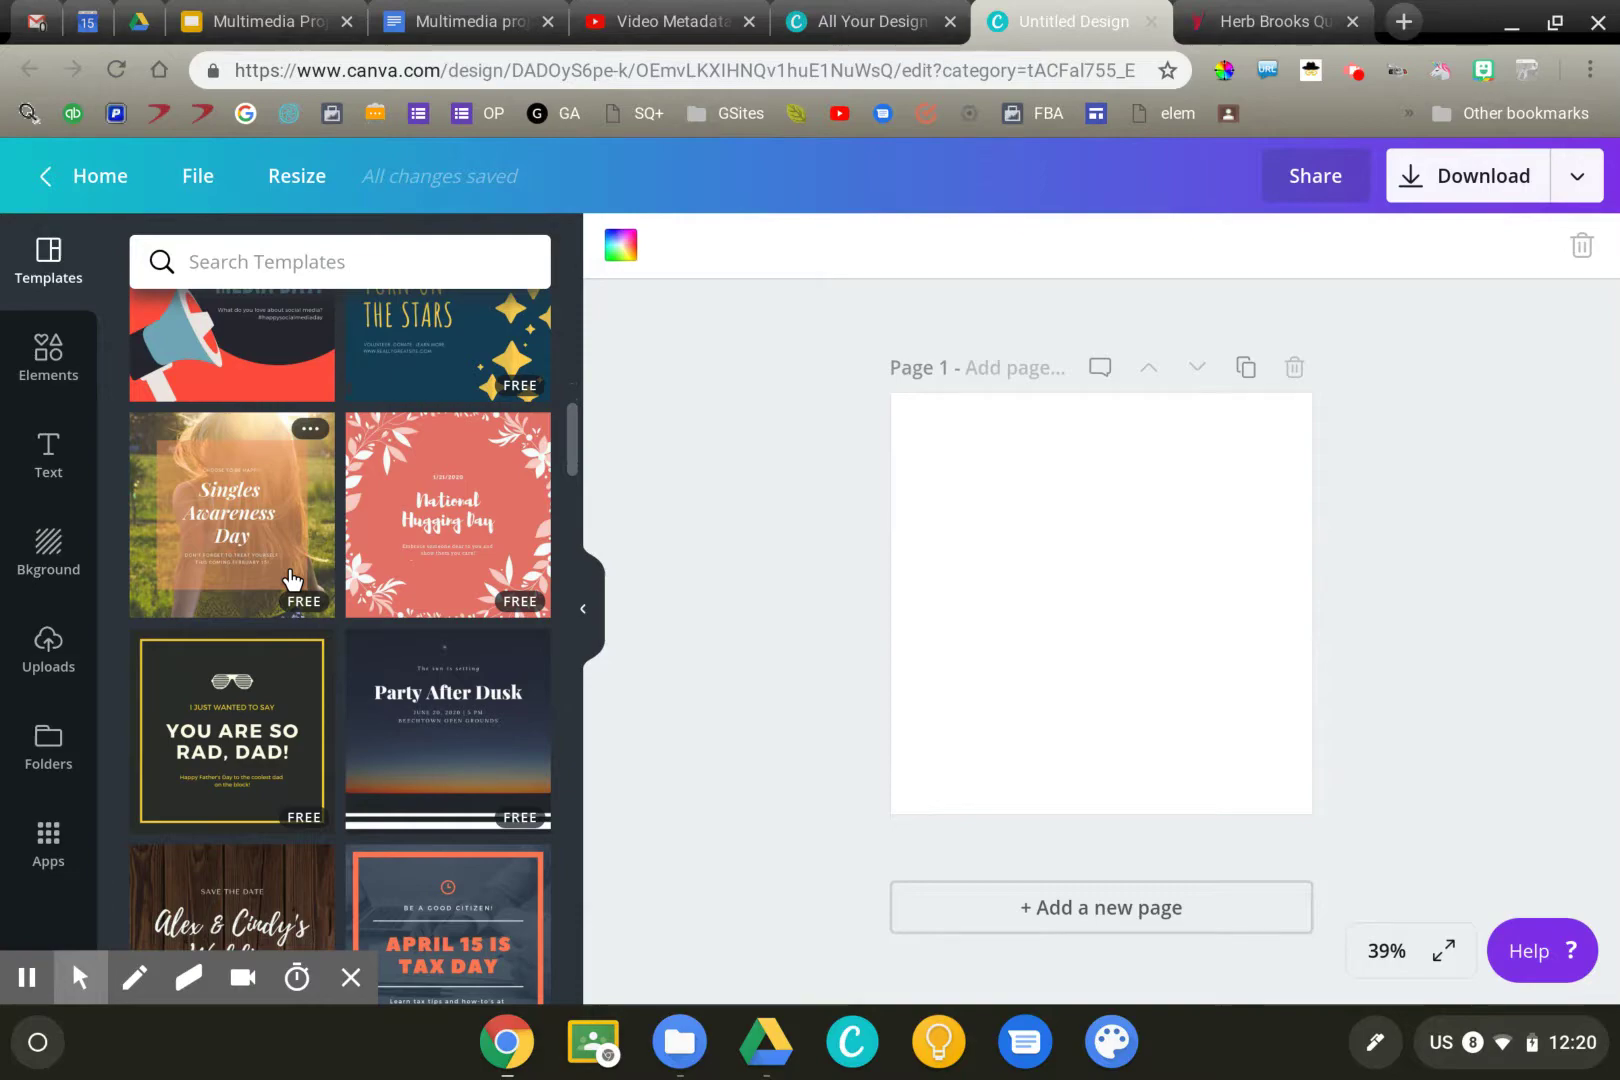
{"action": "scroll", "coordinate": [291, 579], "scroll_direction": "down", "scroll_amount": 5}
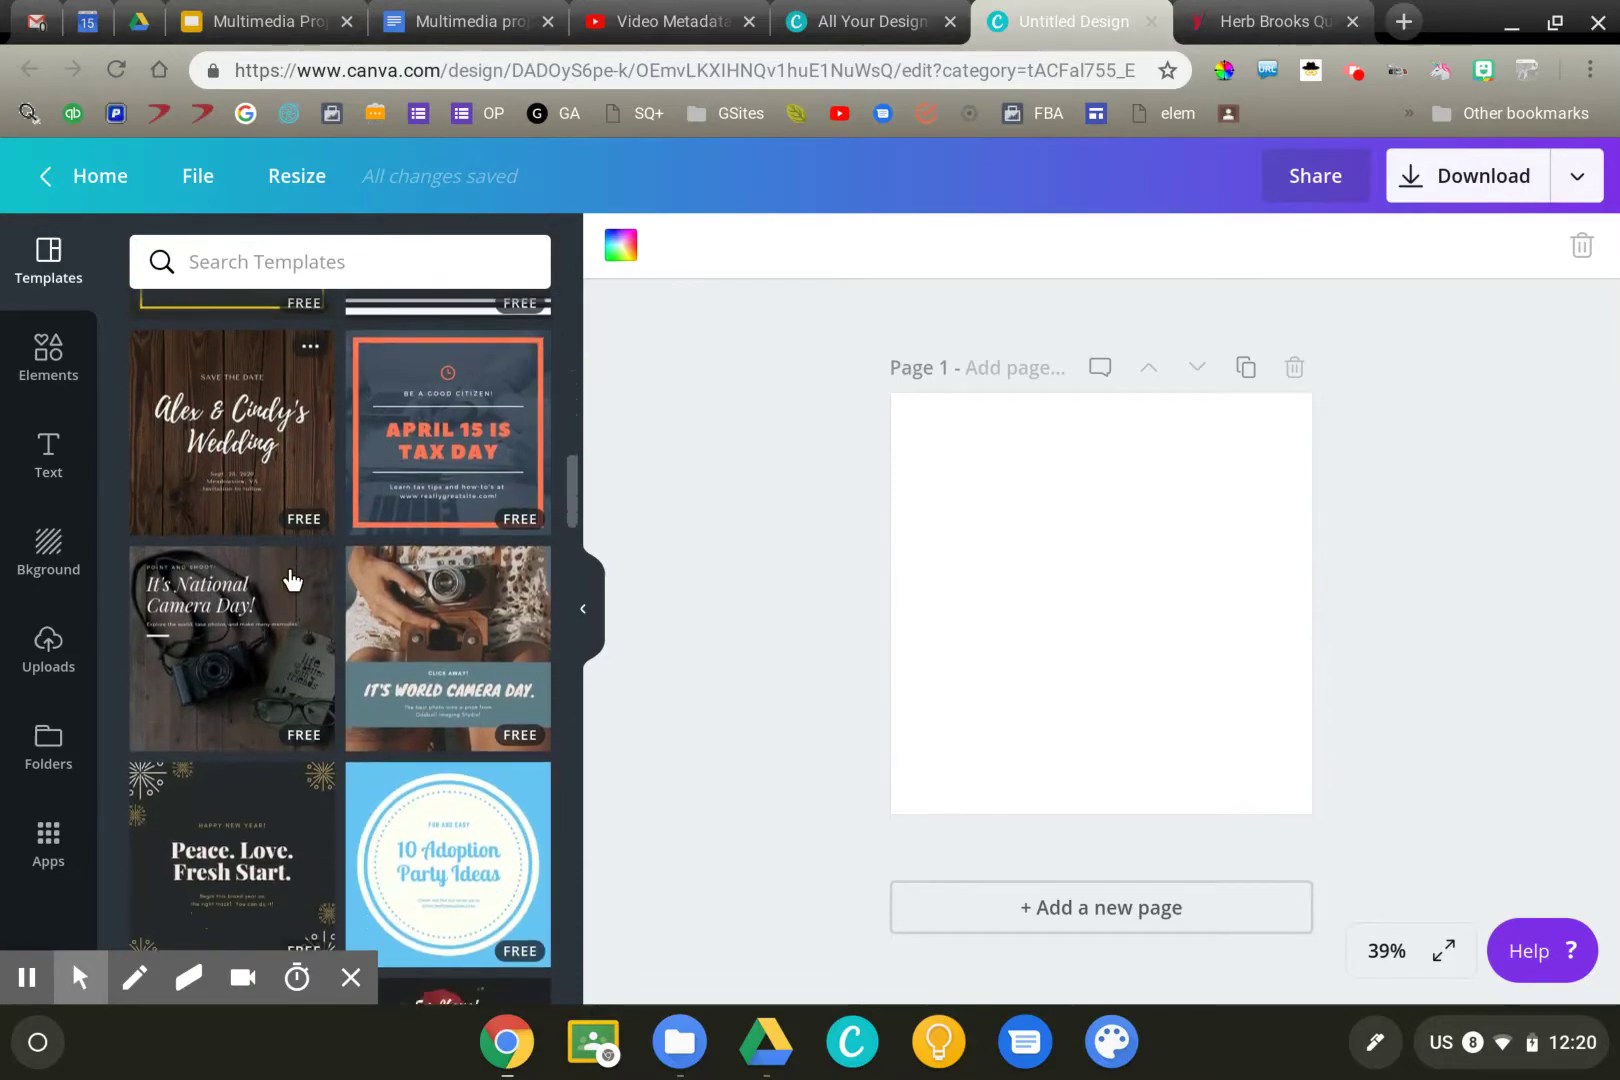
{"action": "scroll", "coordinate": [291, 578], "scroll_direction": "down", "scroll_amount": 5}
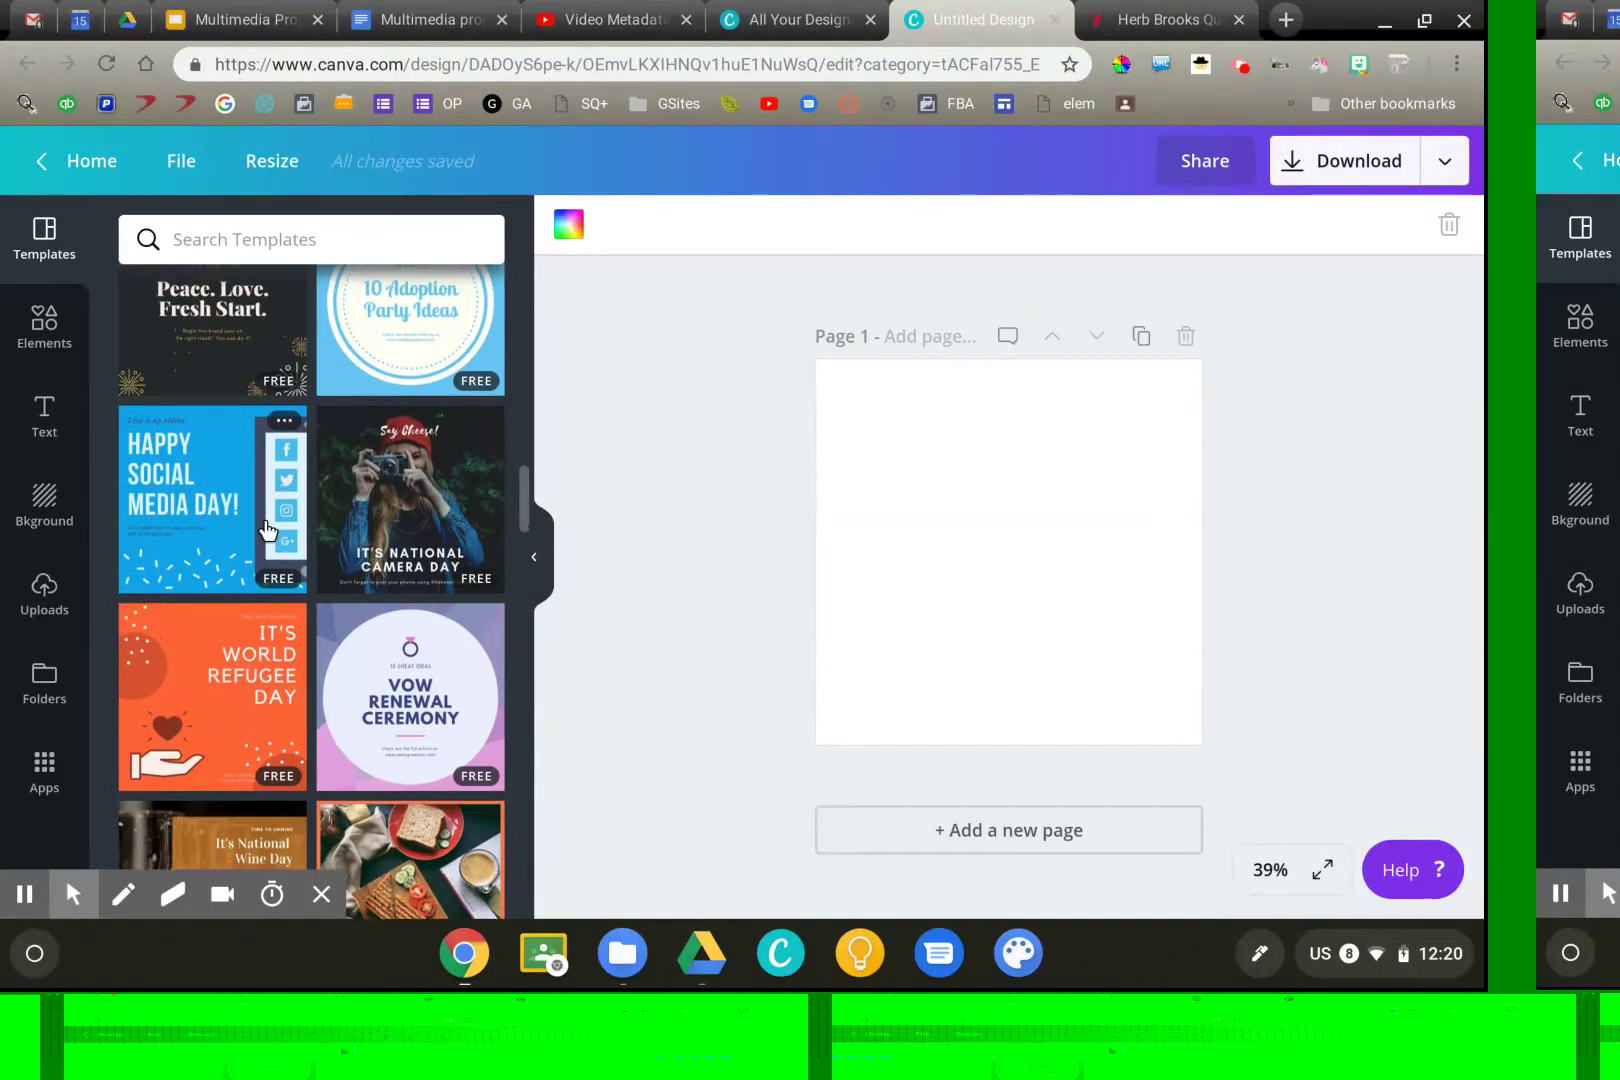
{"action": "scroll", "coordinate": [266, 530], "scroll_direction": "up", "scroll_amount": 10}
Step: Apply the Singles Awareness Day template and replace its heading with the copied quote
{"action": "left_click", "coordinate": [265, 530]}
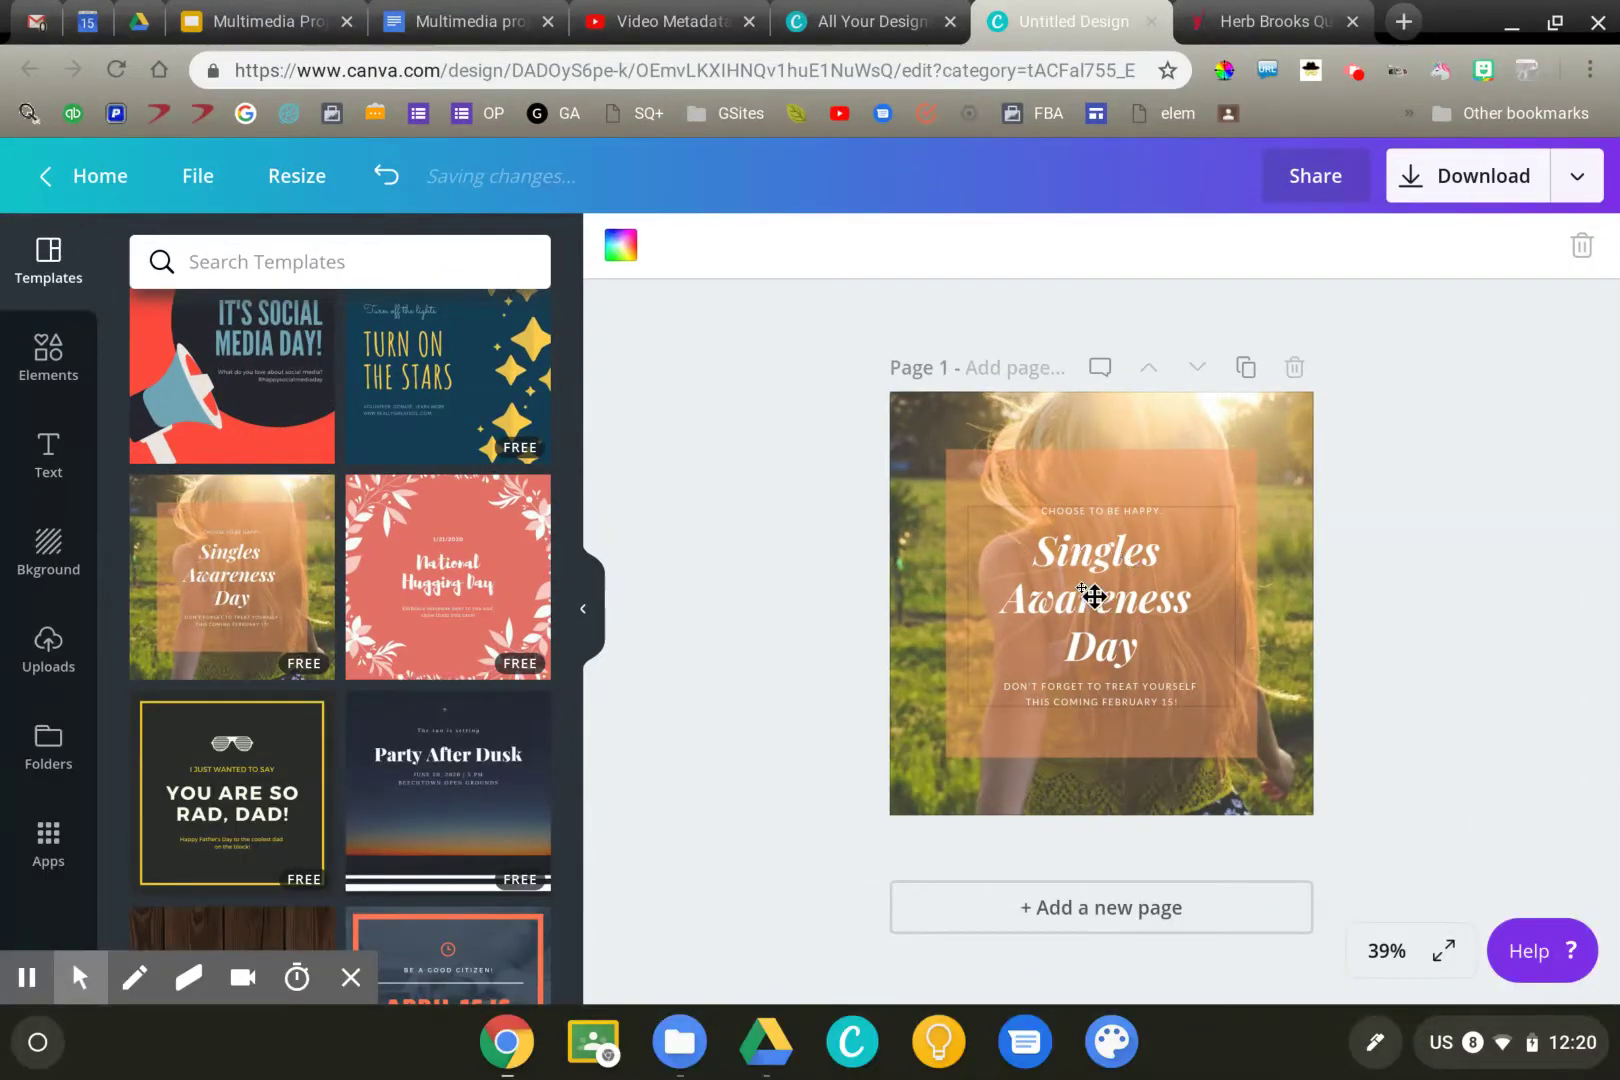
{"action": "left_click", "coordinate": [1075, 596]}
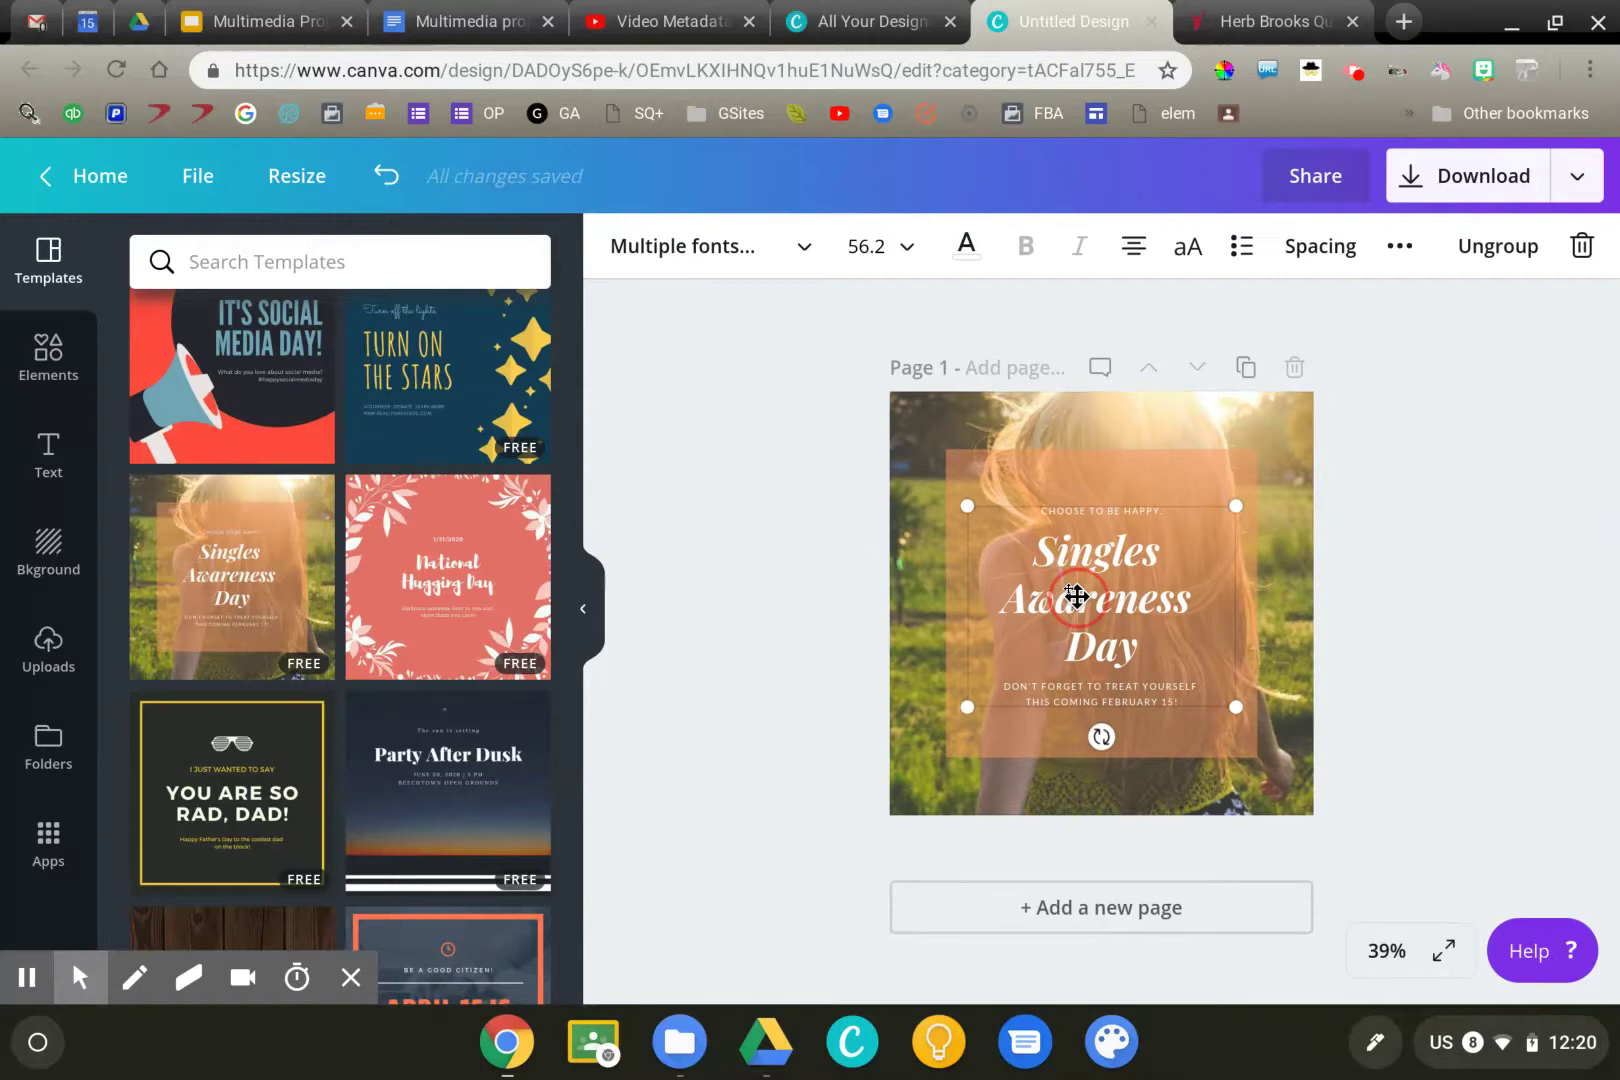
{"action": "left_click", "coordinate": [1075, 596]}
{"action": "type", "text": "\"Let me start with issuing you a challenge: Be better than you are. Set a goal that seems unattainable, and when you reach that goal, set another one even higher.\""}
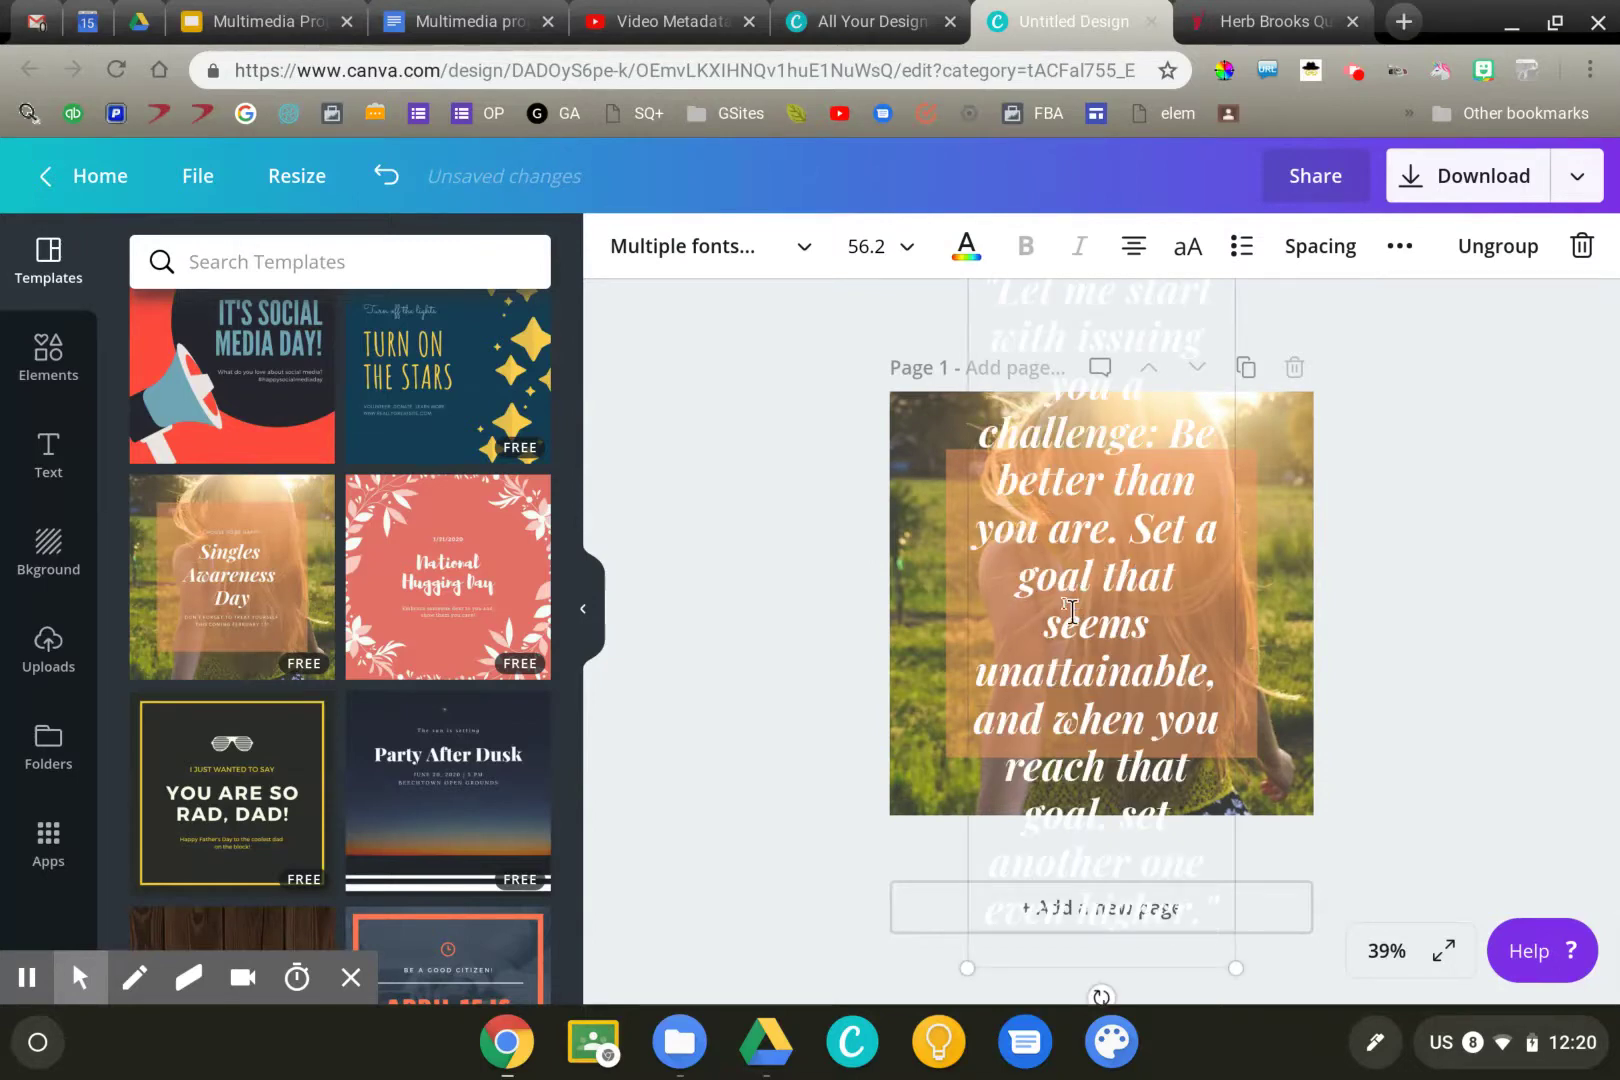
Step: Resize the quote text, trying 16 before settling on 18 (shown as 17.9)
{"action": "key", "text": "ctrl+a"}
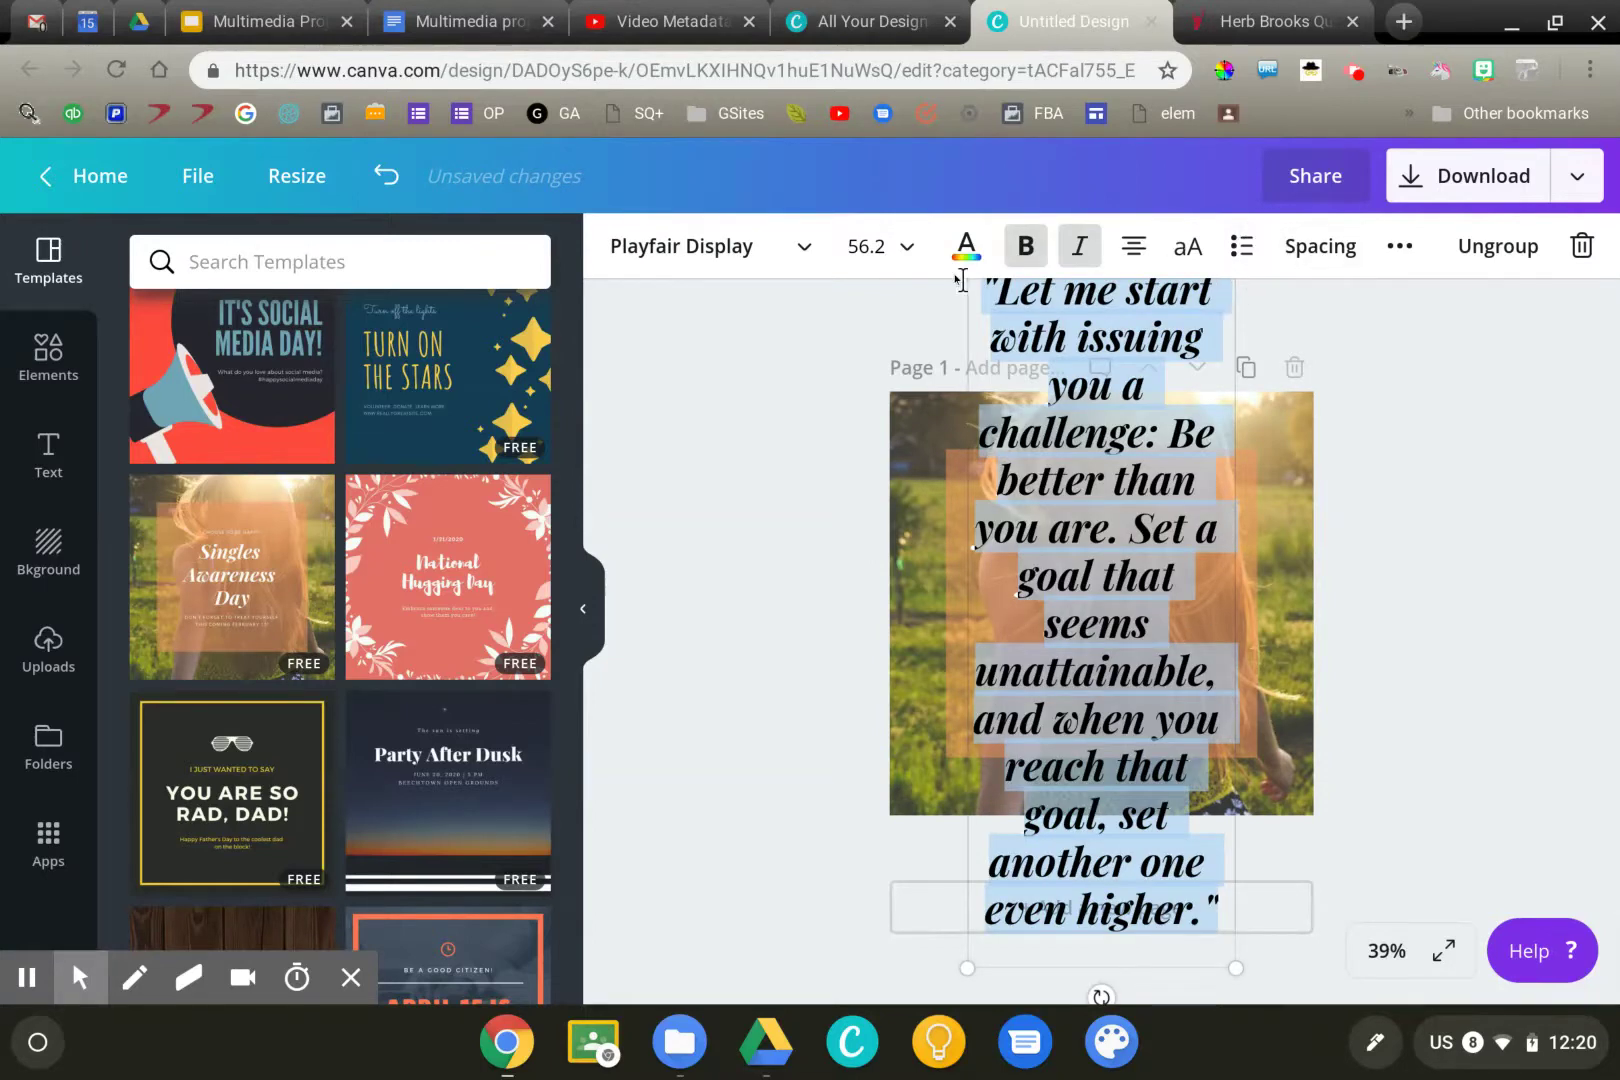
{"action": "left_click", "coordinate": [900, 252]}
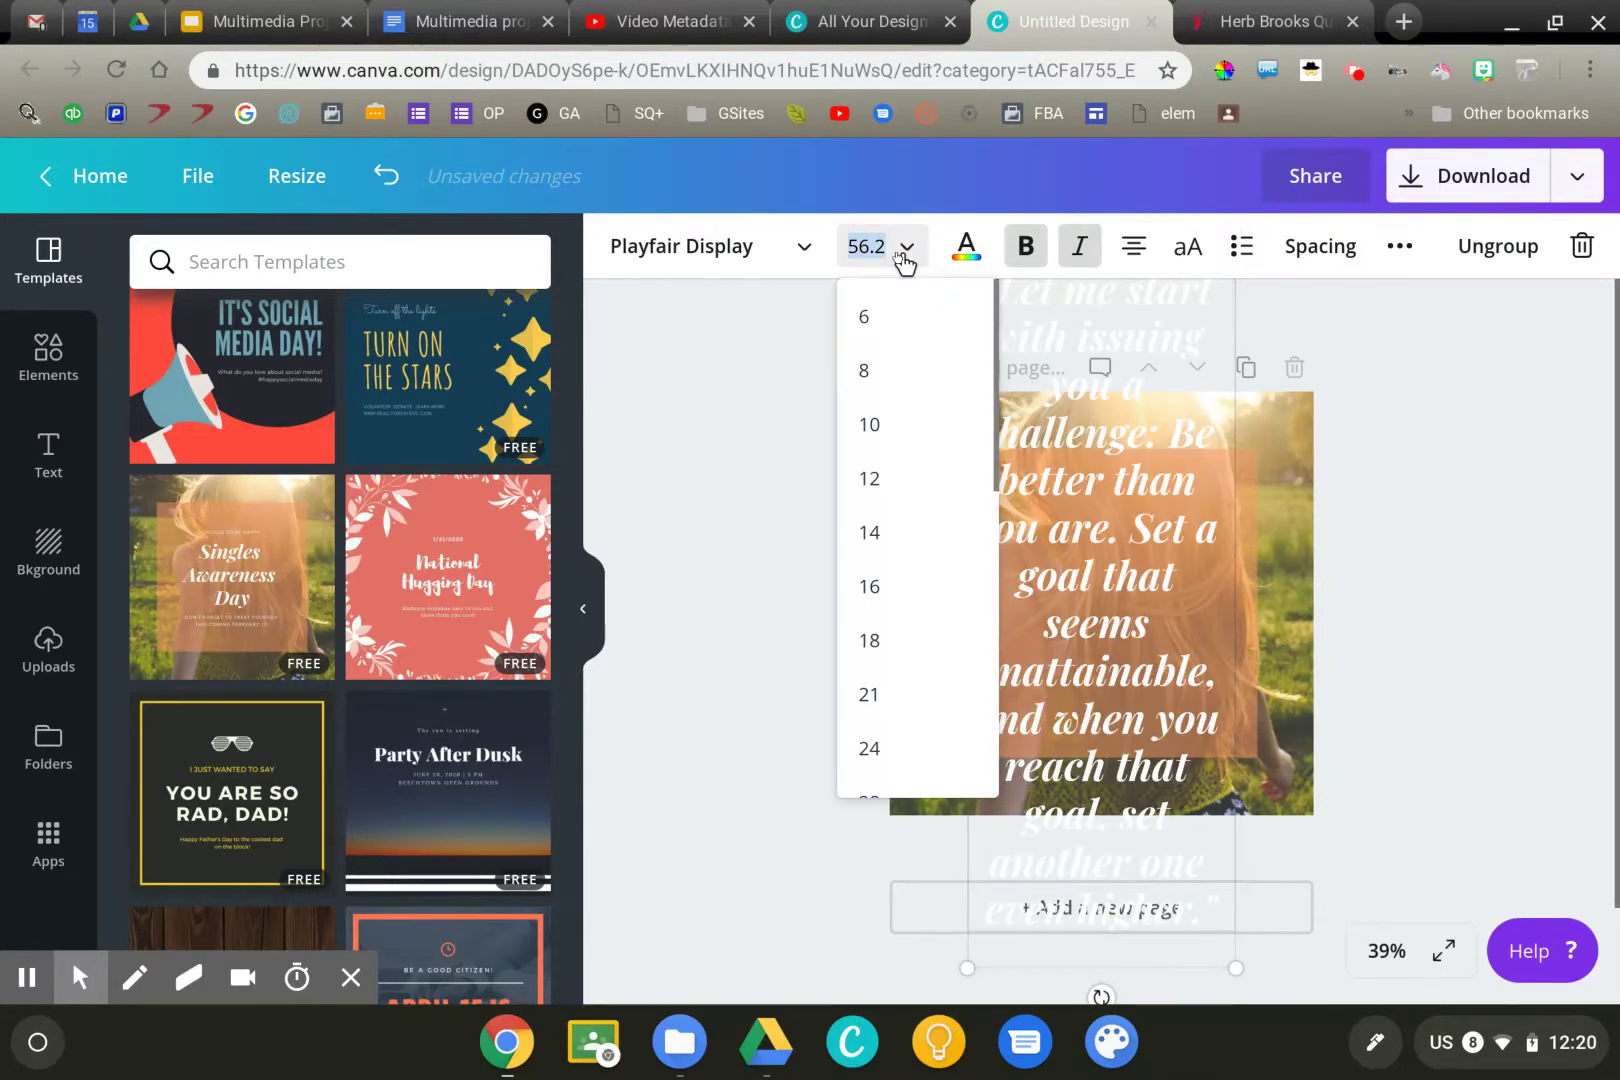
{"action": "left_click", "coordinate": [886, 586]}
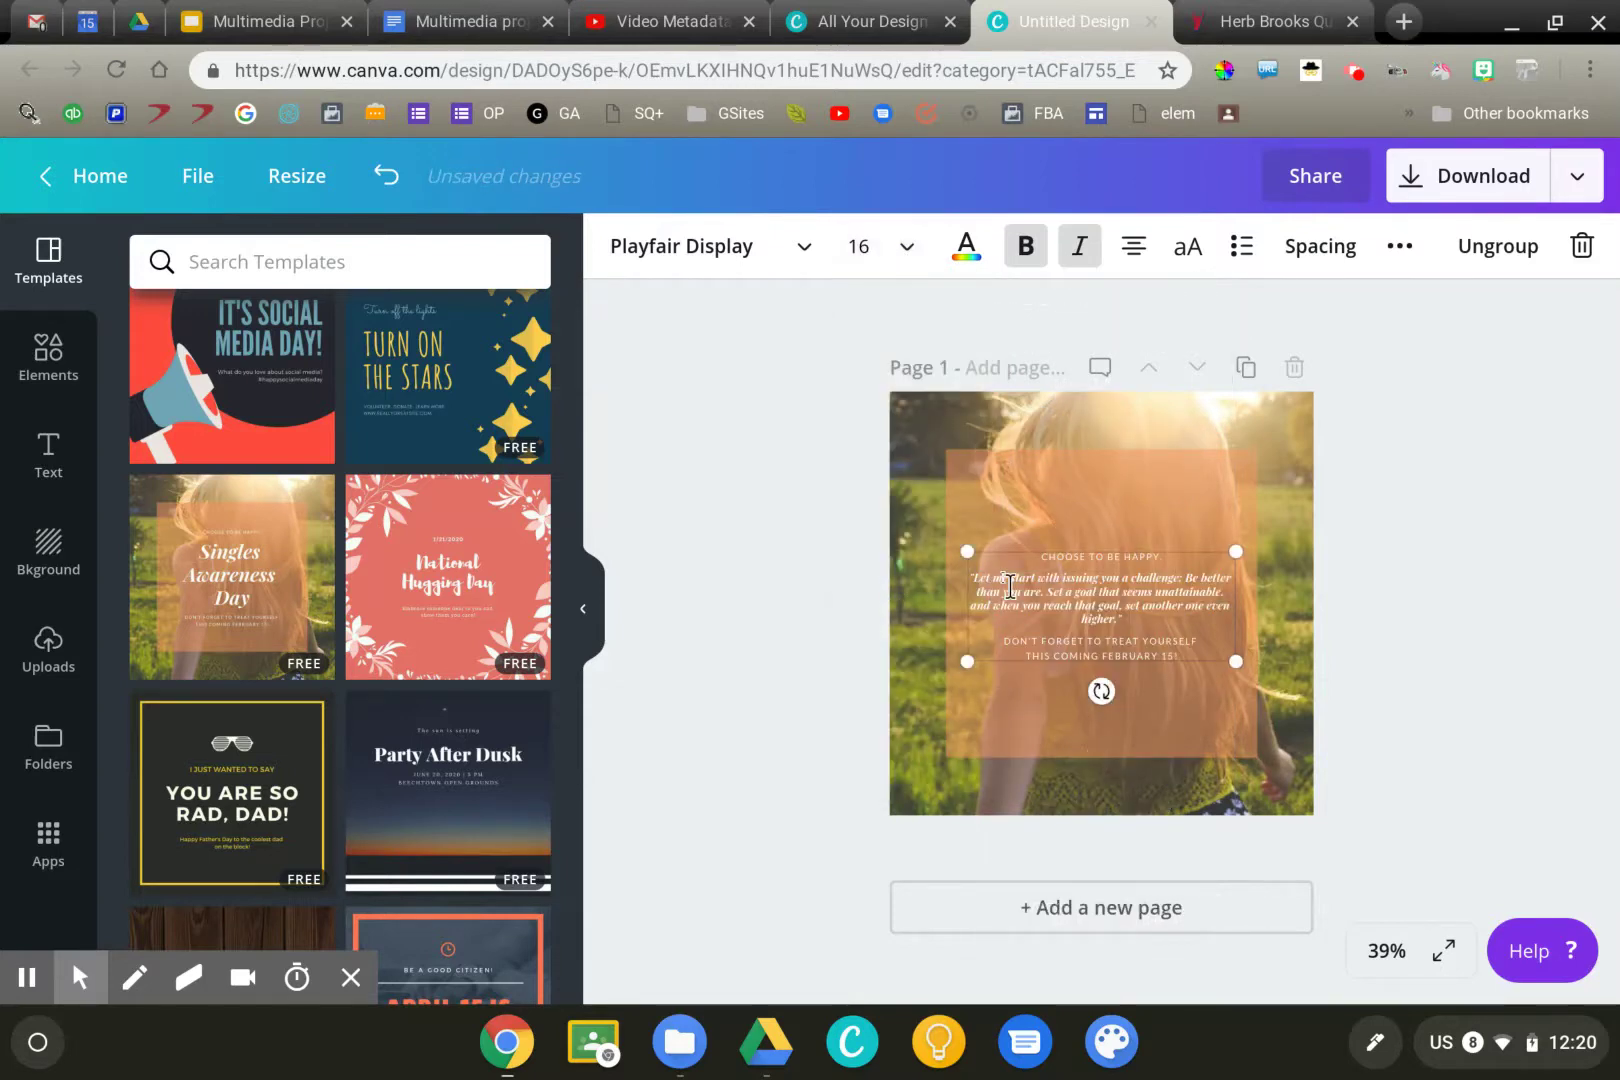
{"action": "left_click", "coordinate": [903, 260]}
{"action": "left_click", "coordinate": [886, 596]}
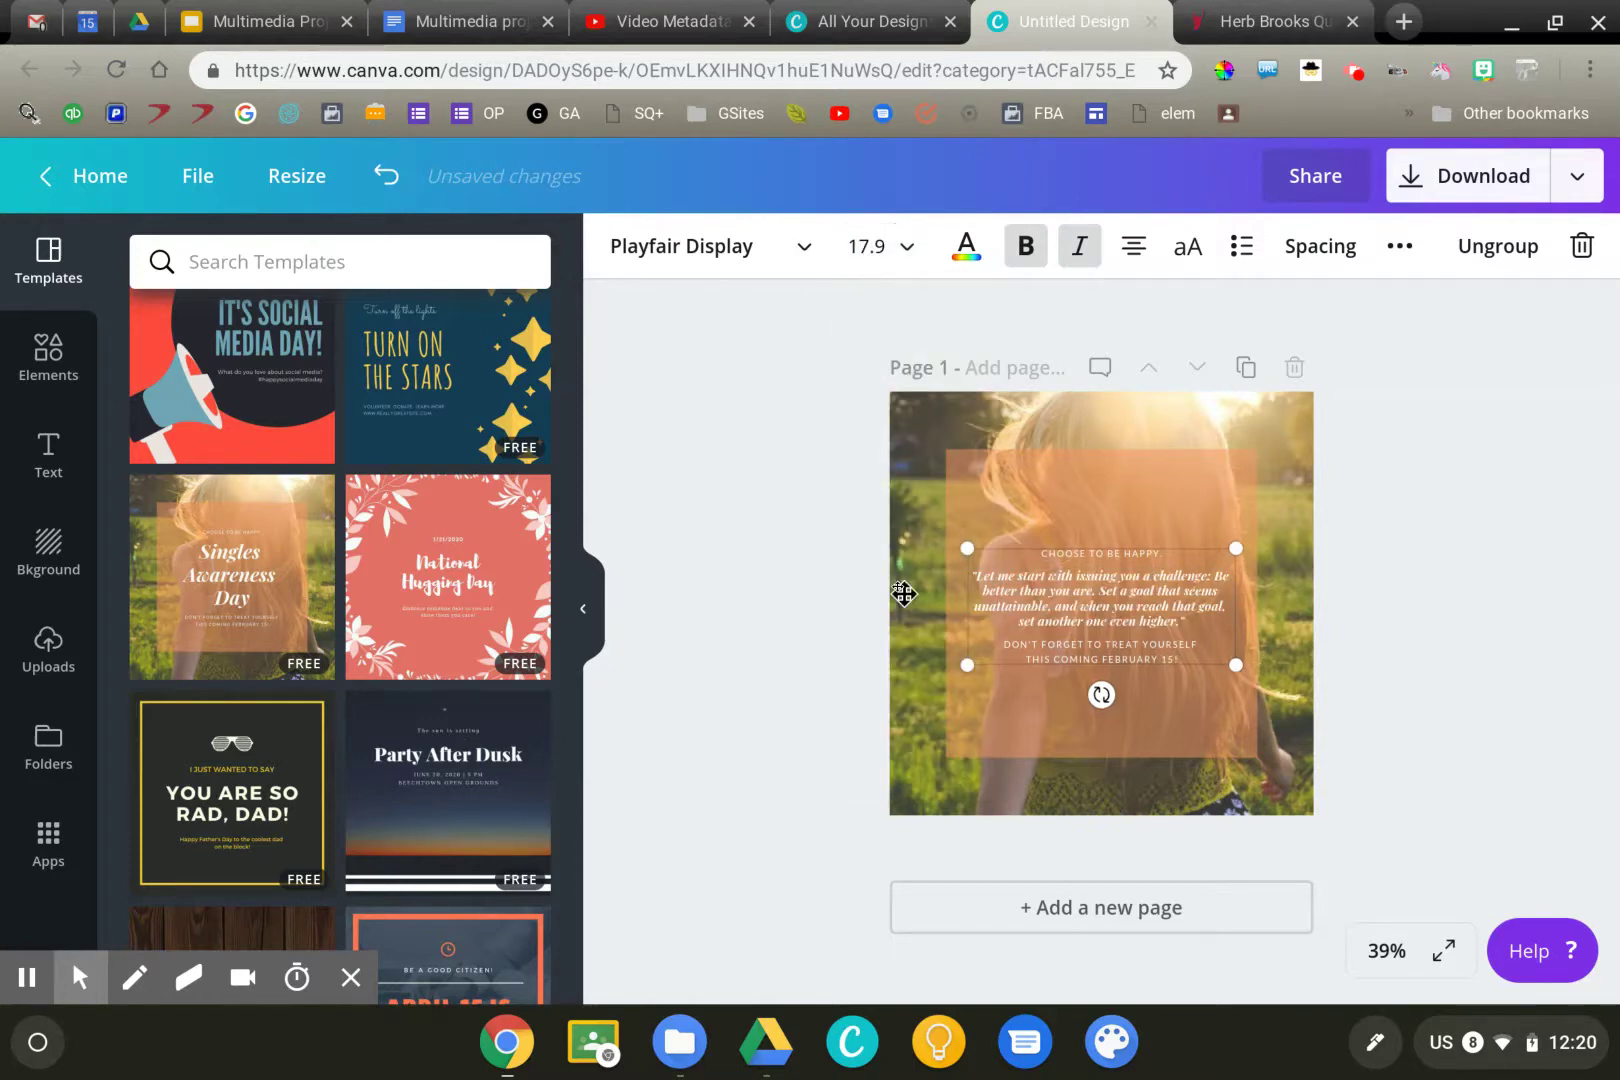
{"action": "left_click", "coordinate": [1090, 615]}
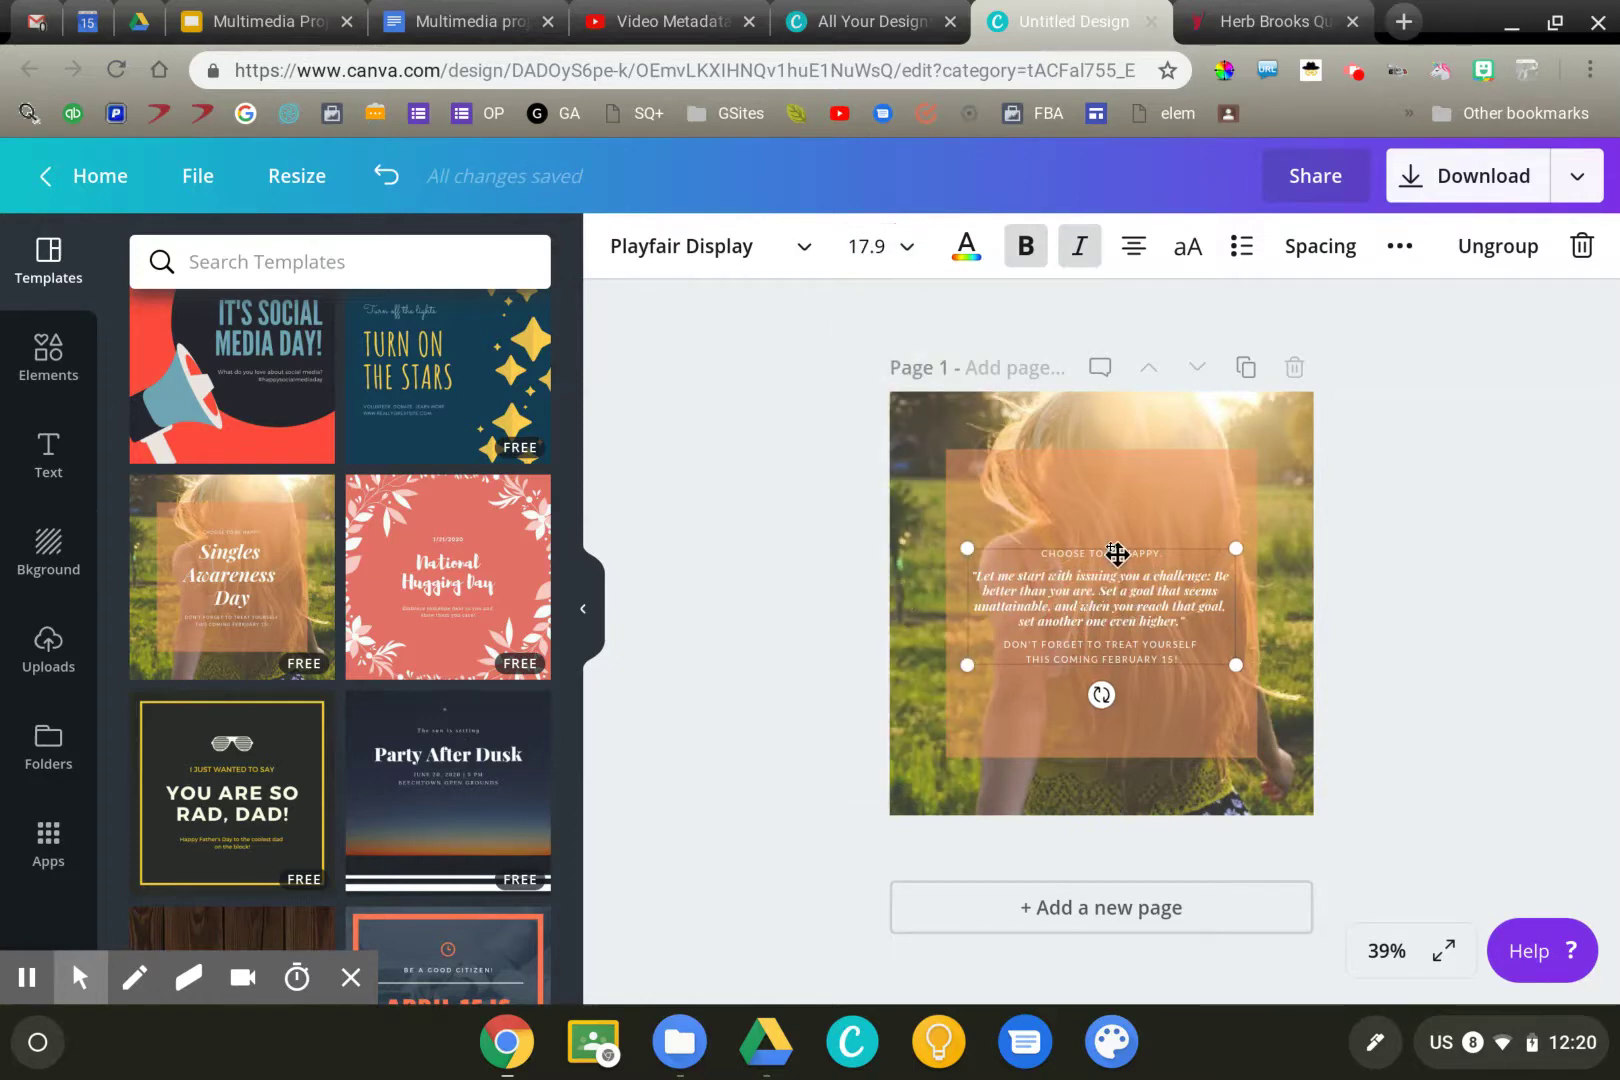
Step: Replace the closing paragraph with 'HERB BROOKS, OLYMPIC MENS HOCKEY COACH'
{"action": "left_click", "coordinate": [1130, 643]}
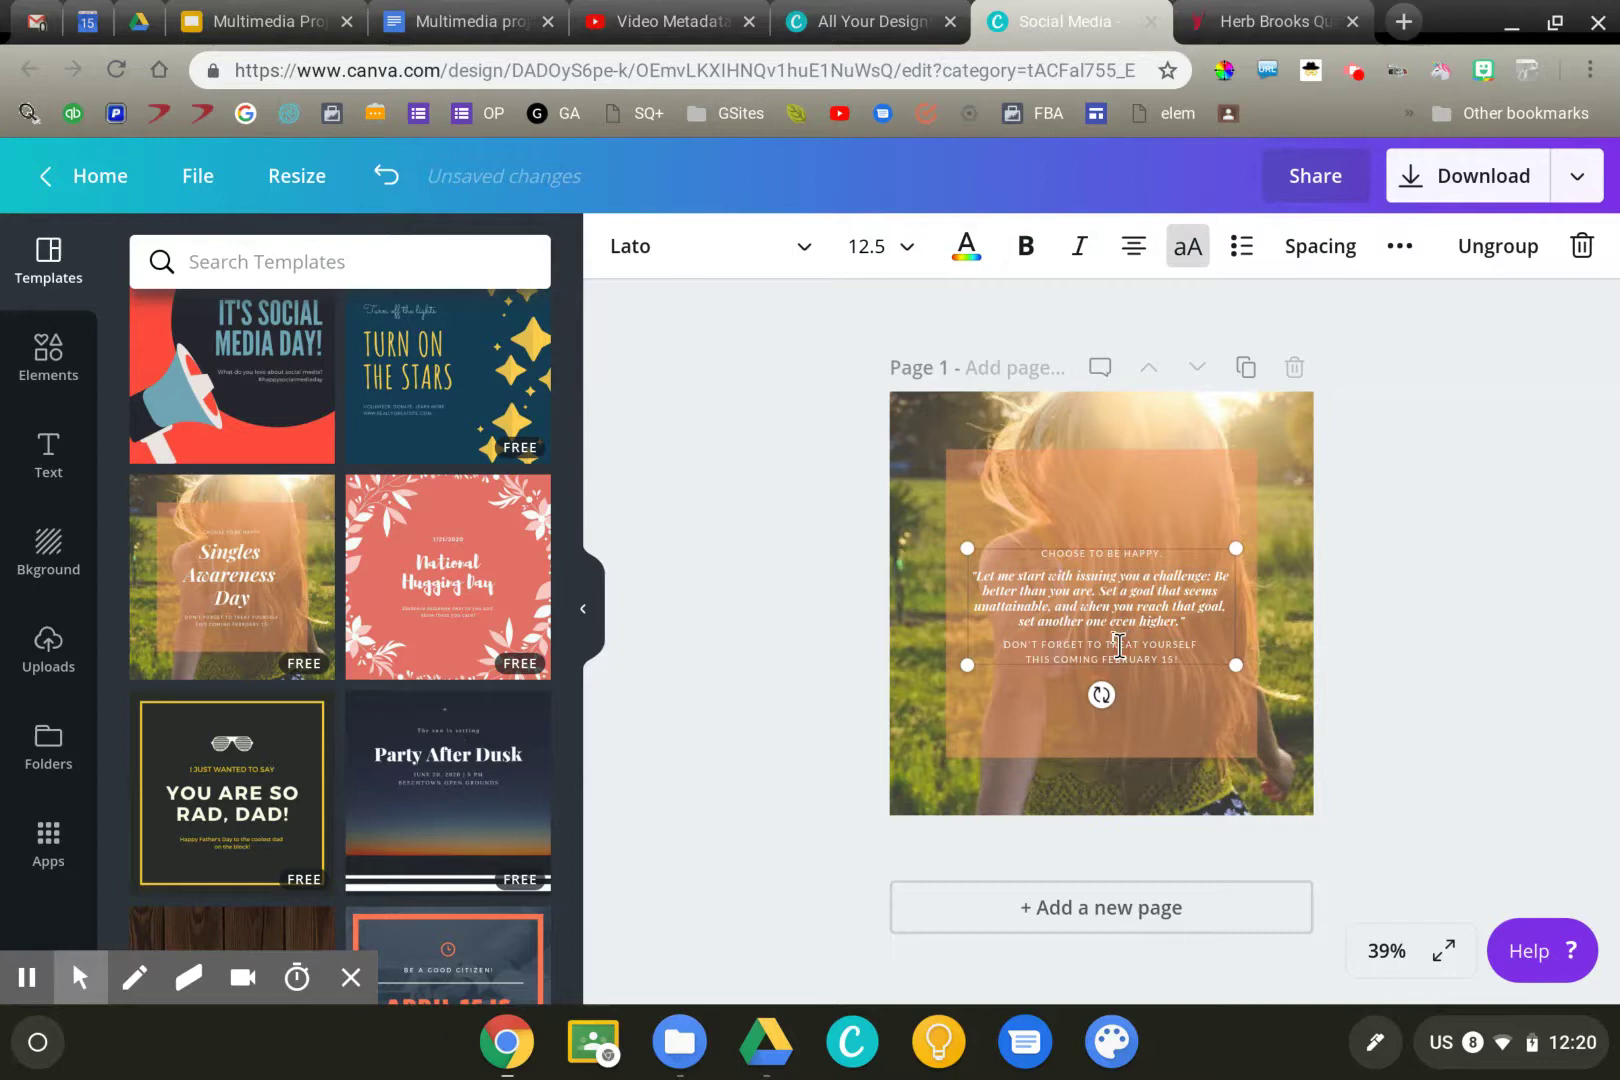
{"action": "triple_click", "coordinate": [1119, 643]}
{"action": "type", "text": "H"}
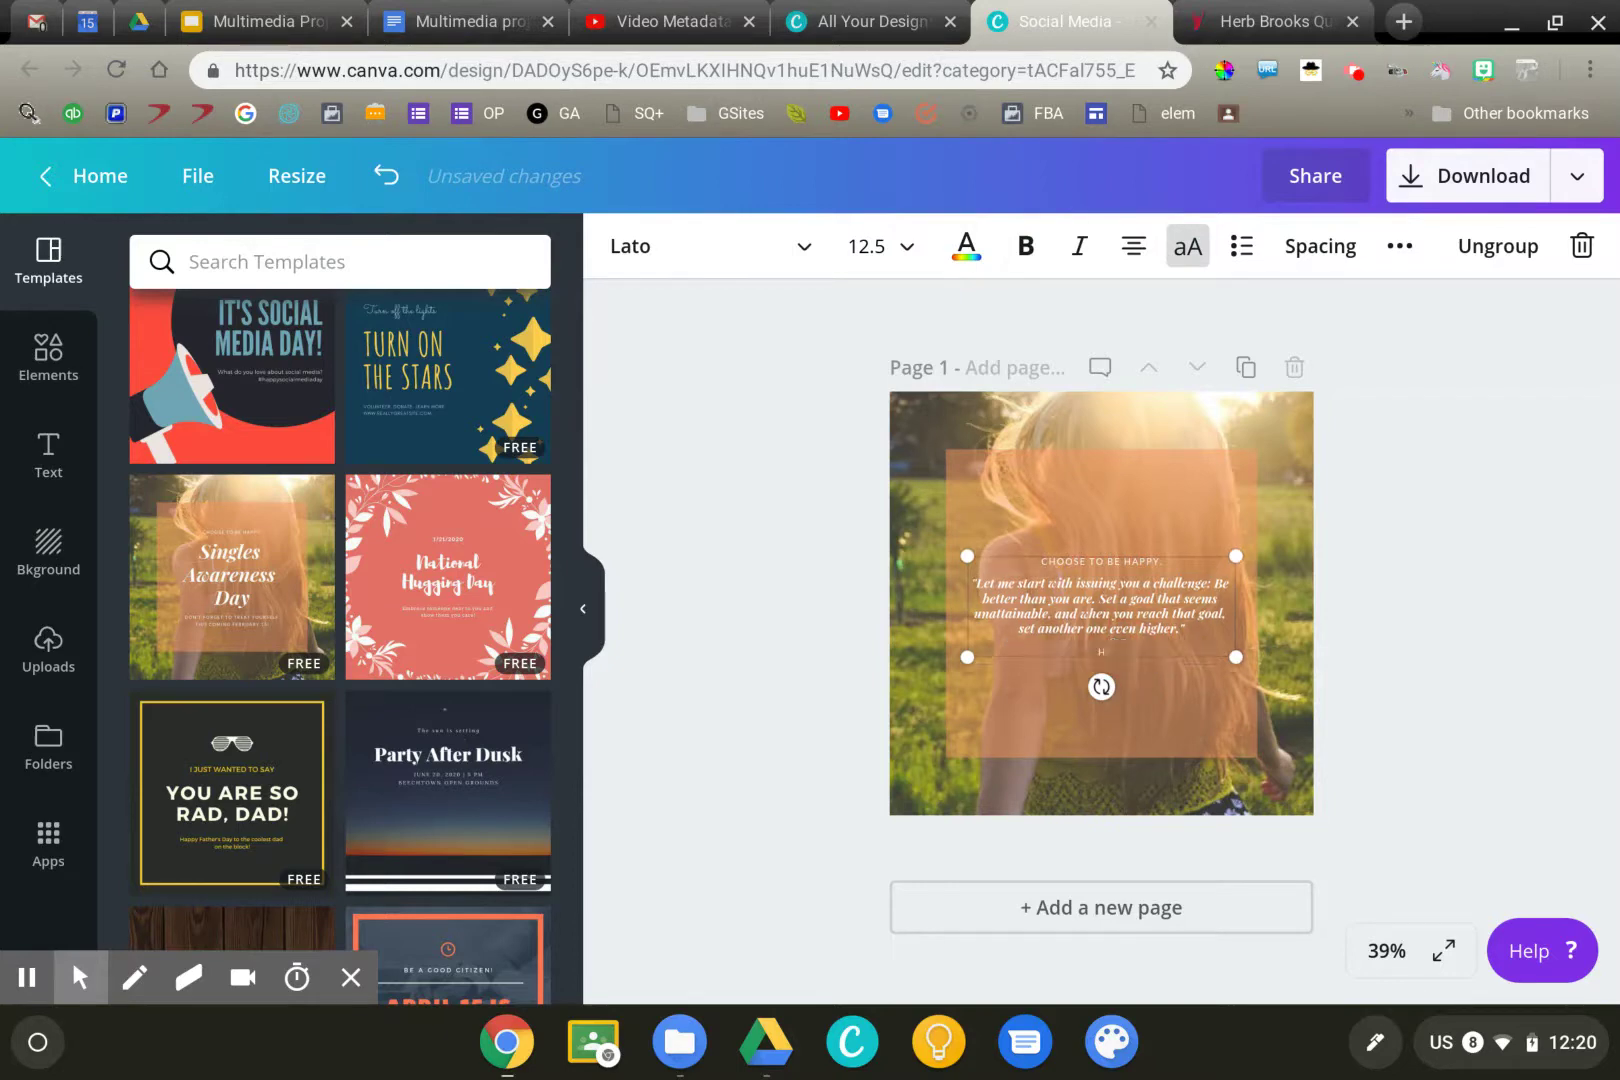
{"action": "type", "text": "ERB BROOKS, OLYMPIC MENS HOCK"}
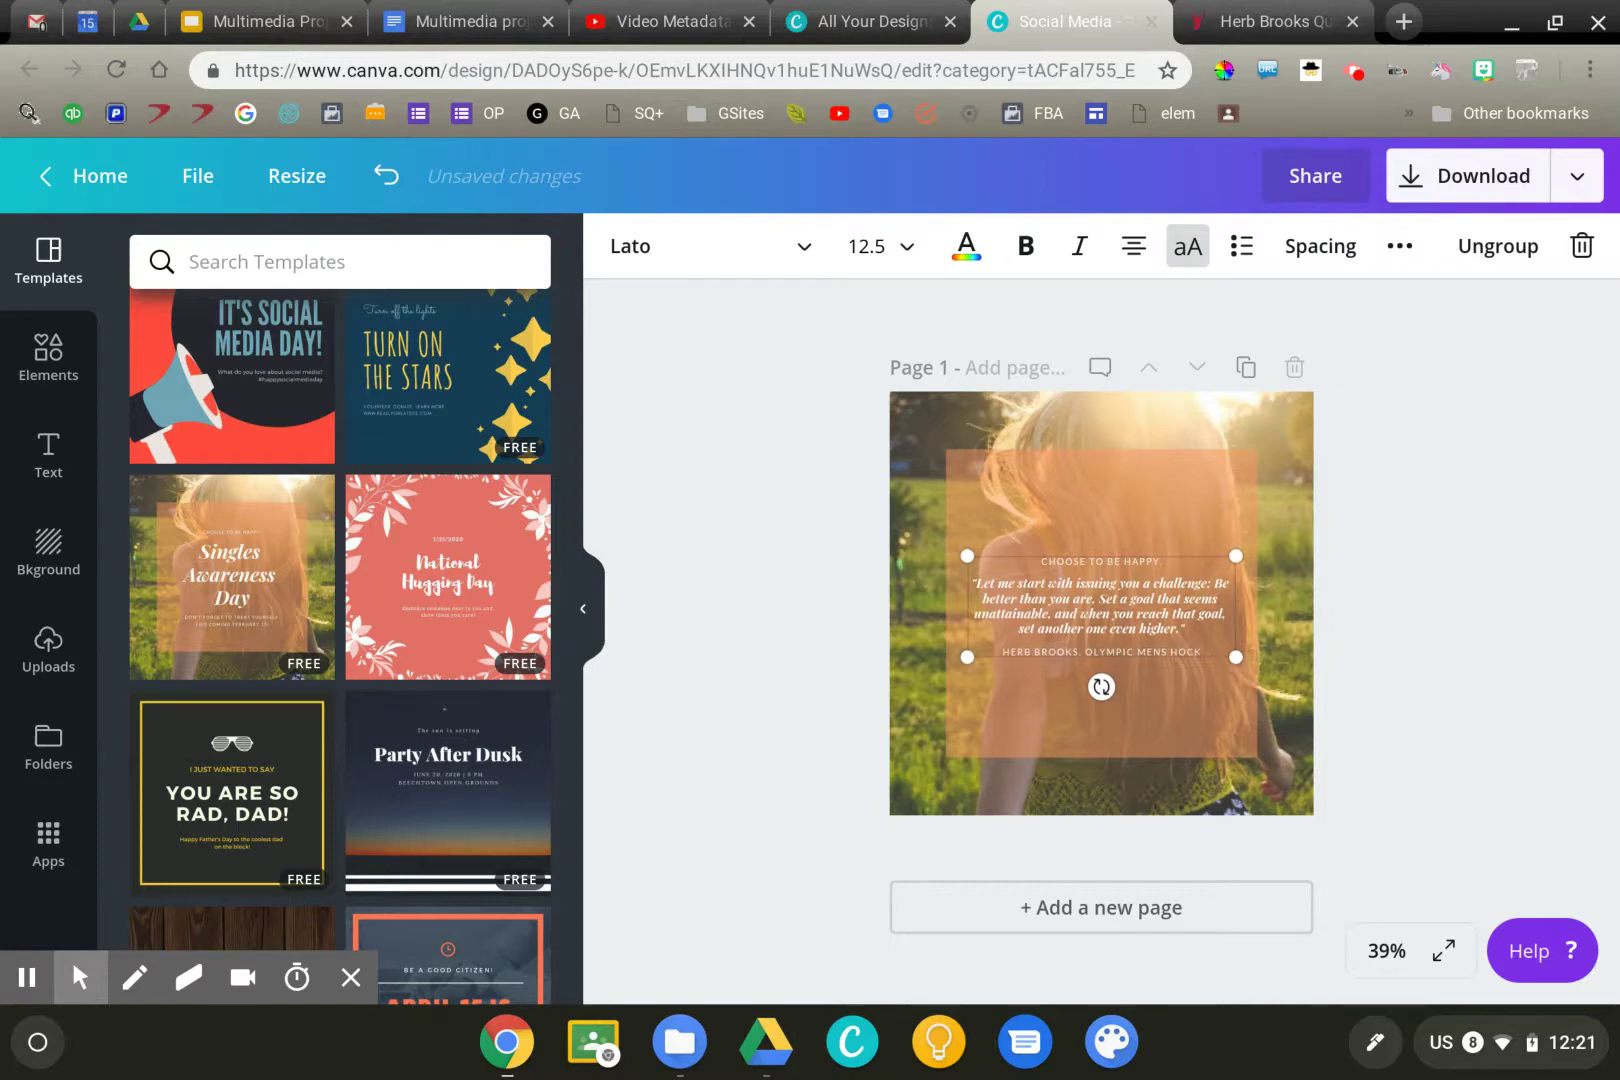
{"action": "type", "text": "EY COACH"}
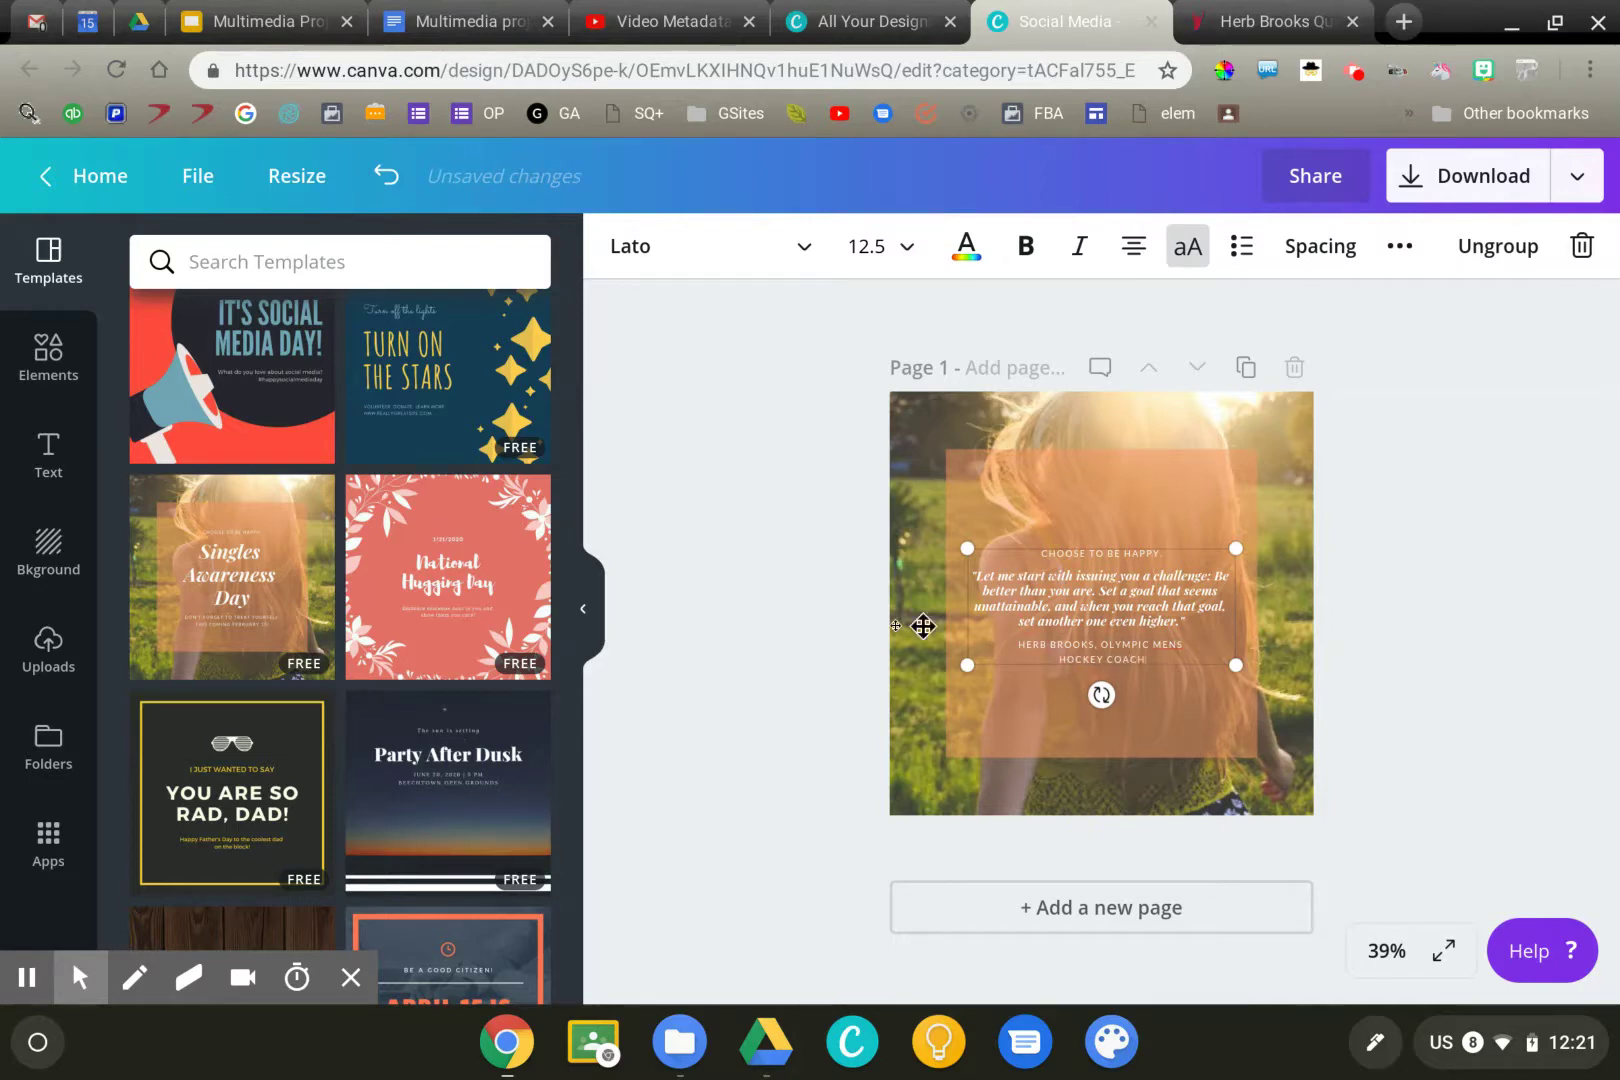
{"action": "left_click", "coordinate": [788, 636]}
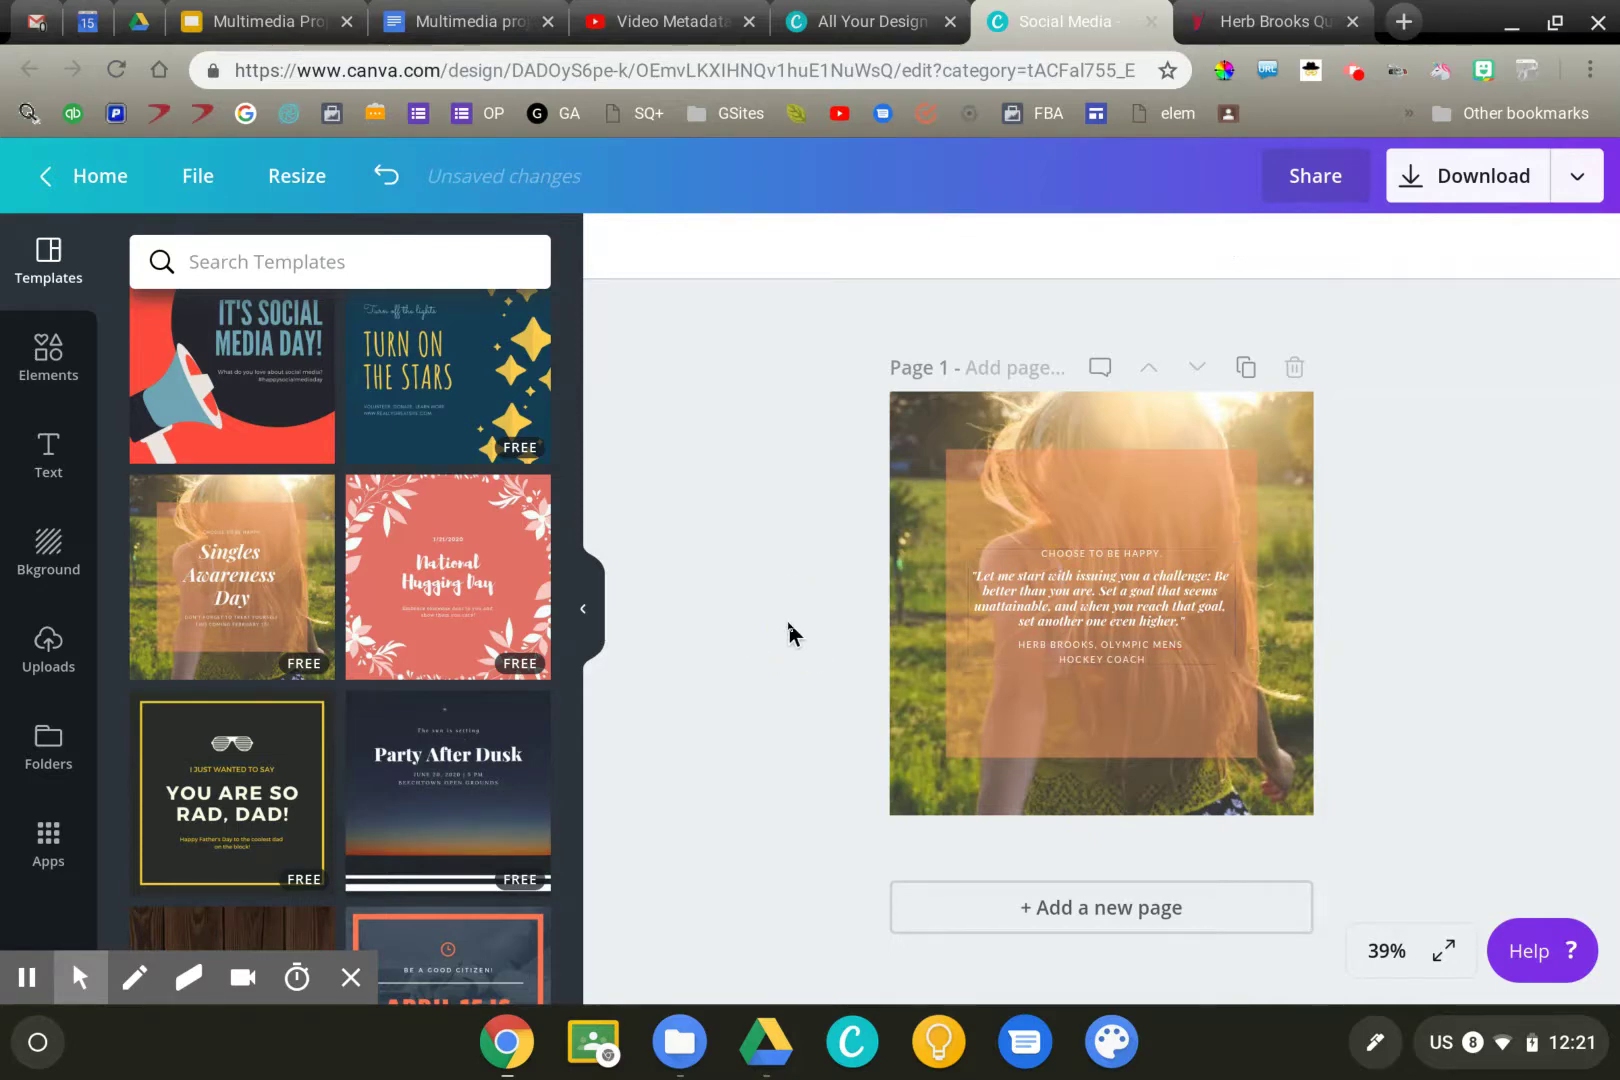
Step: Delete the 'CHOOSE TO BE HAPPY.' heading line from the quote group
{"action": "left_click", "coordinate": [1058, 555]}
{"action": "triple_click", "coordinate": [1058, 555]}
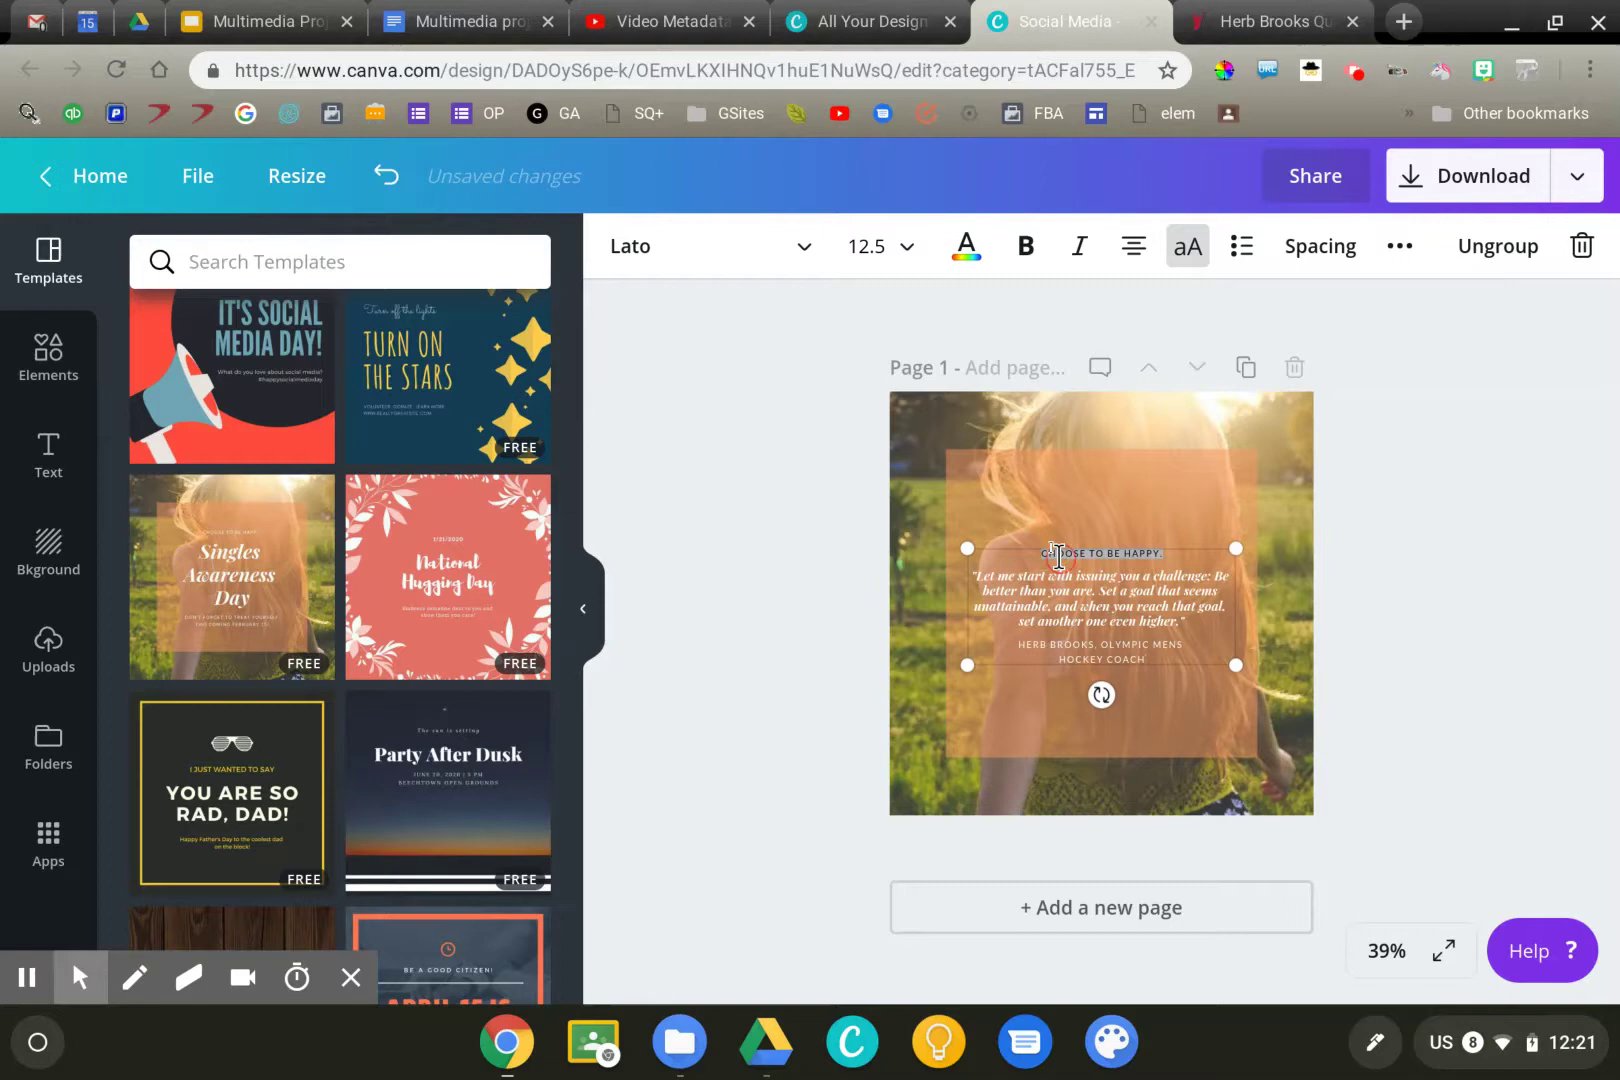
{"action": "key", "text": "BackSpace"}
{"action": "left_click", "coordinate": [776, 634]}
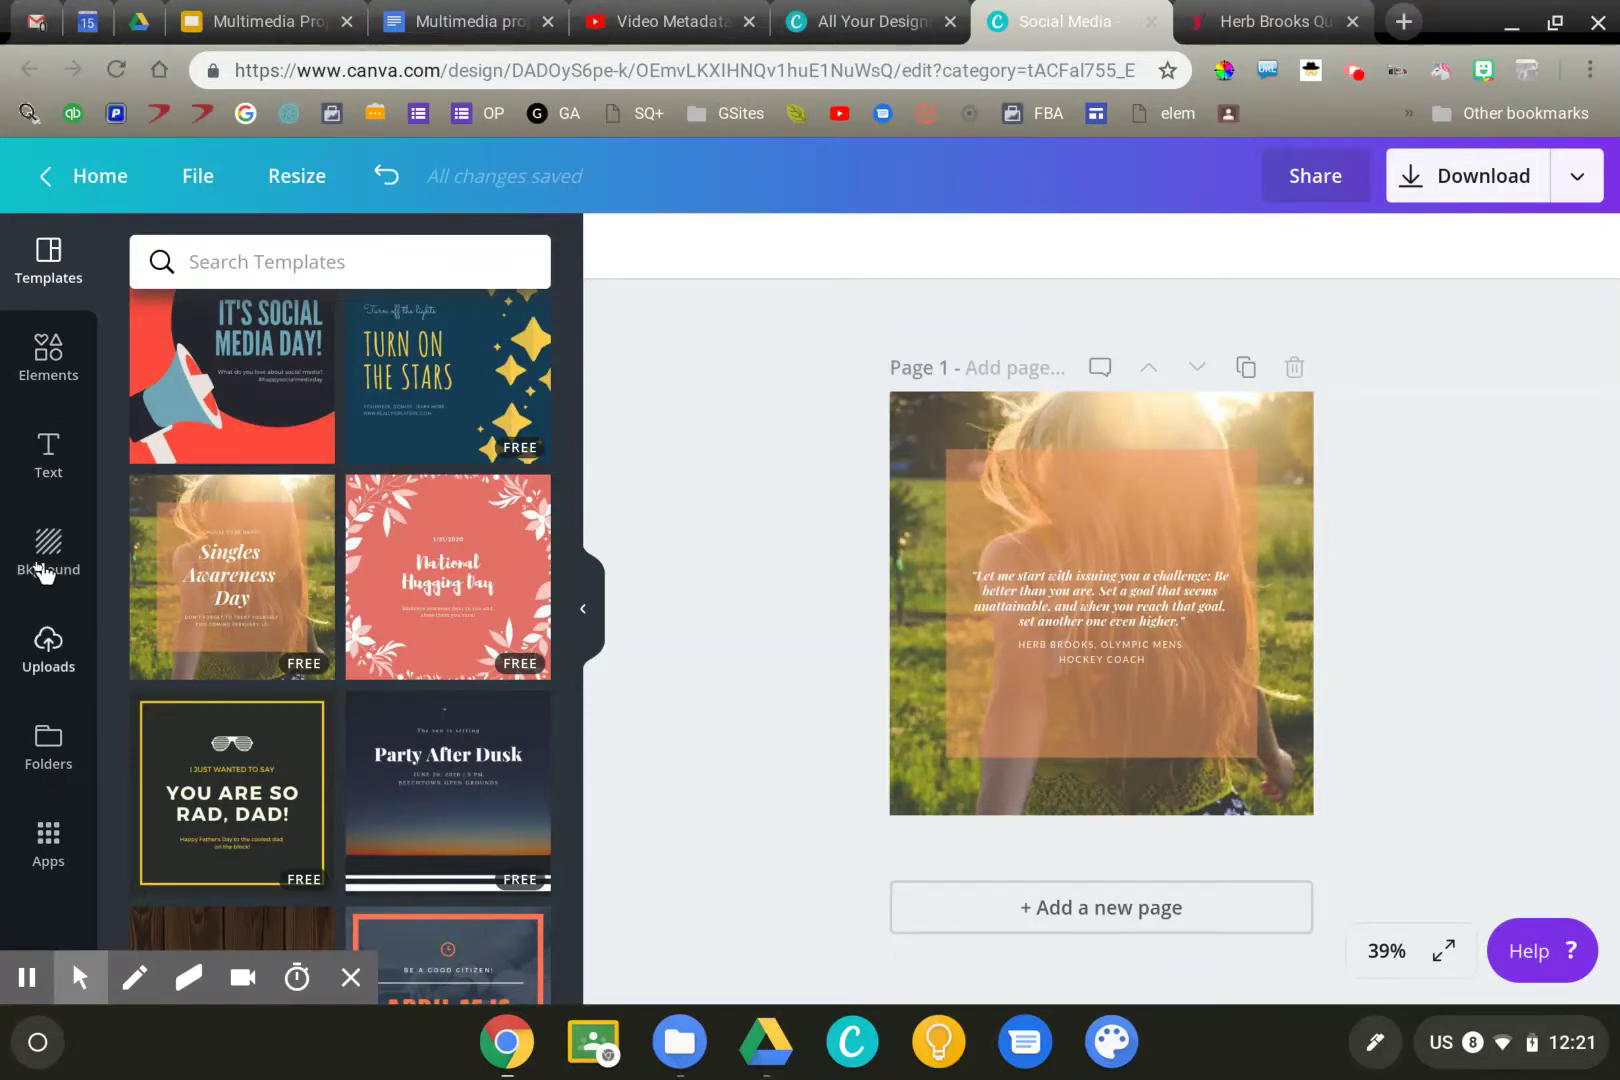
Step: Search the Elements photo library for 'mountain'
{"action": "left_click", "coordinate": [57, 355]}
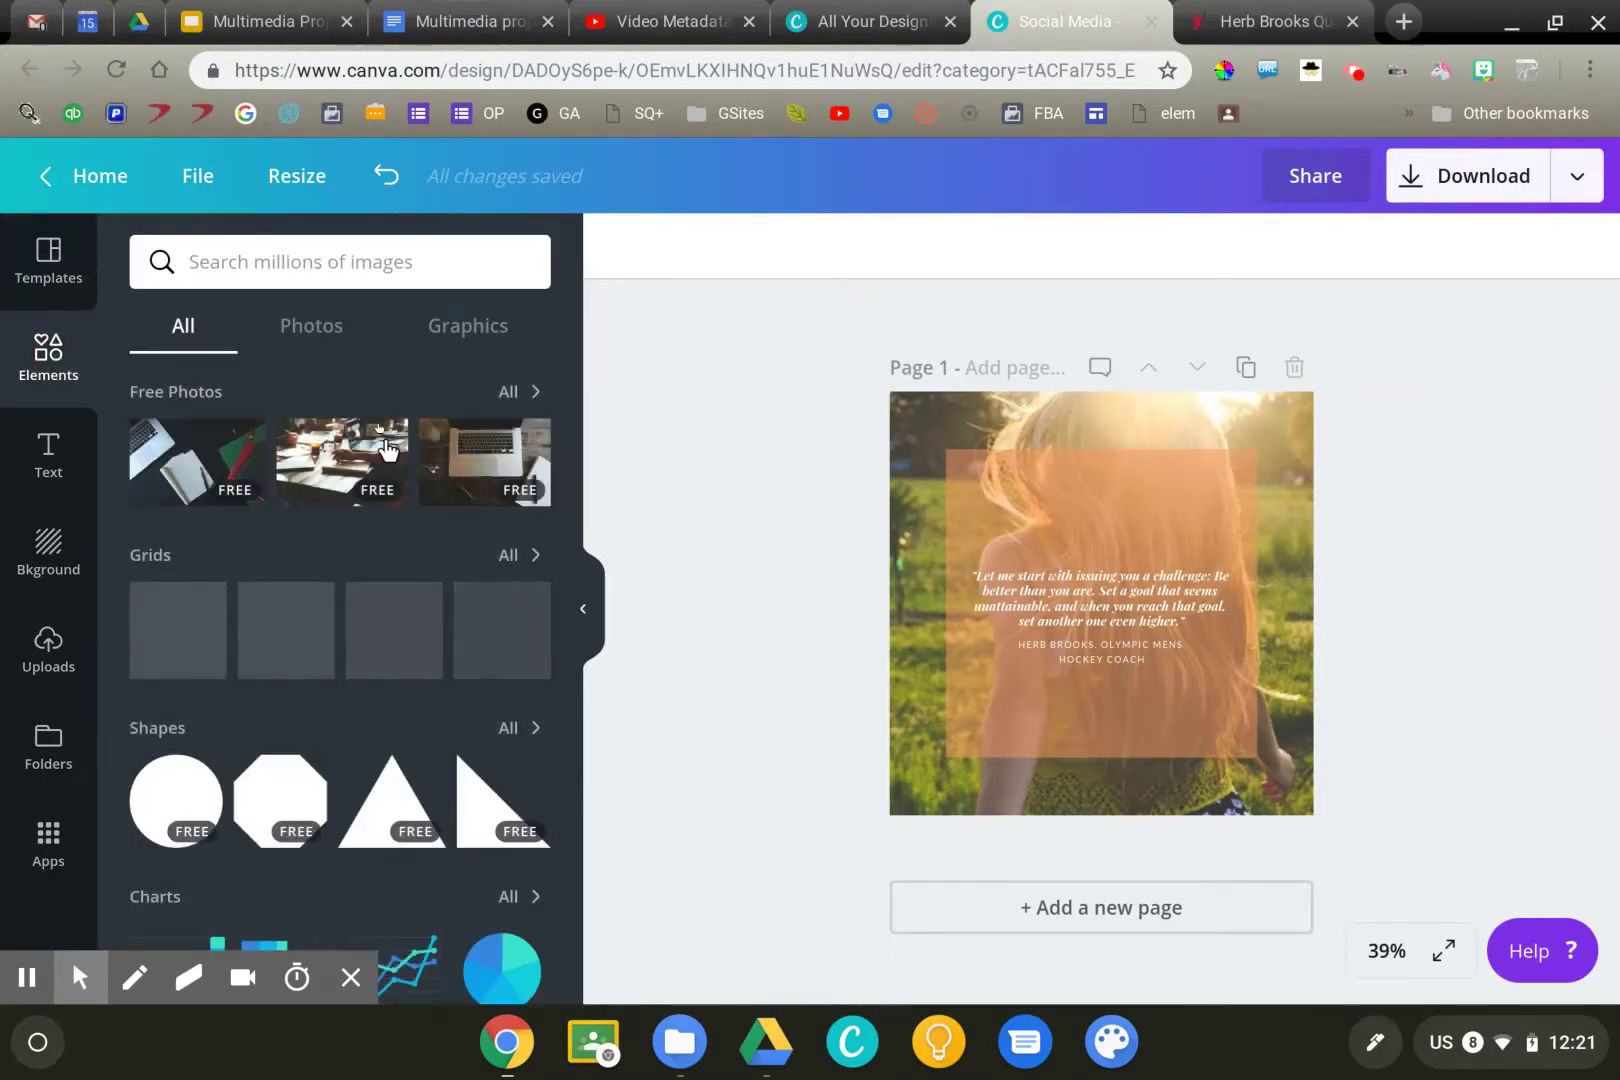
{"action": "left_click", "coordinate": [320, 338]}
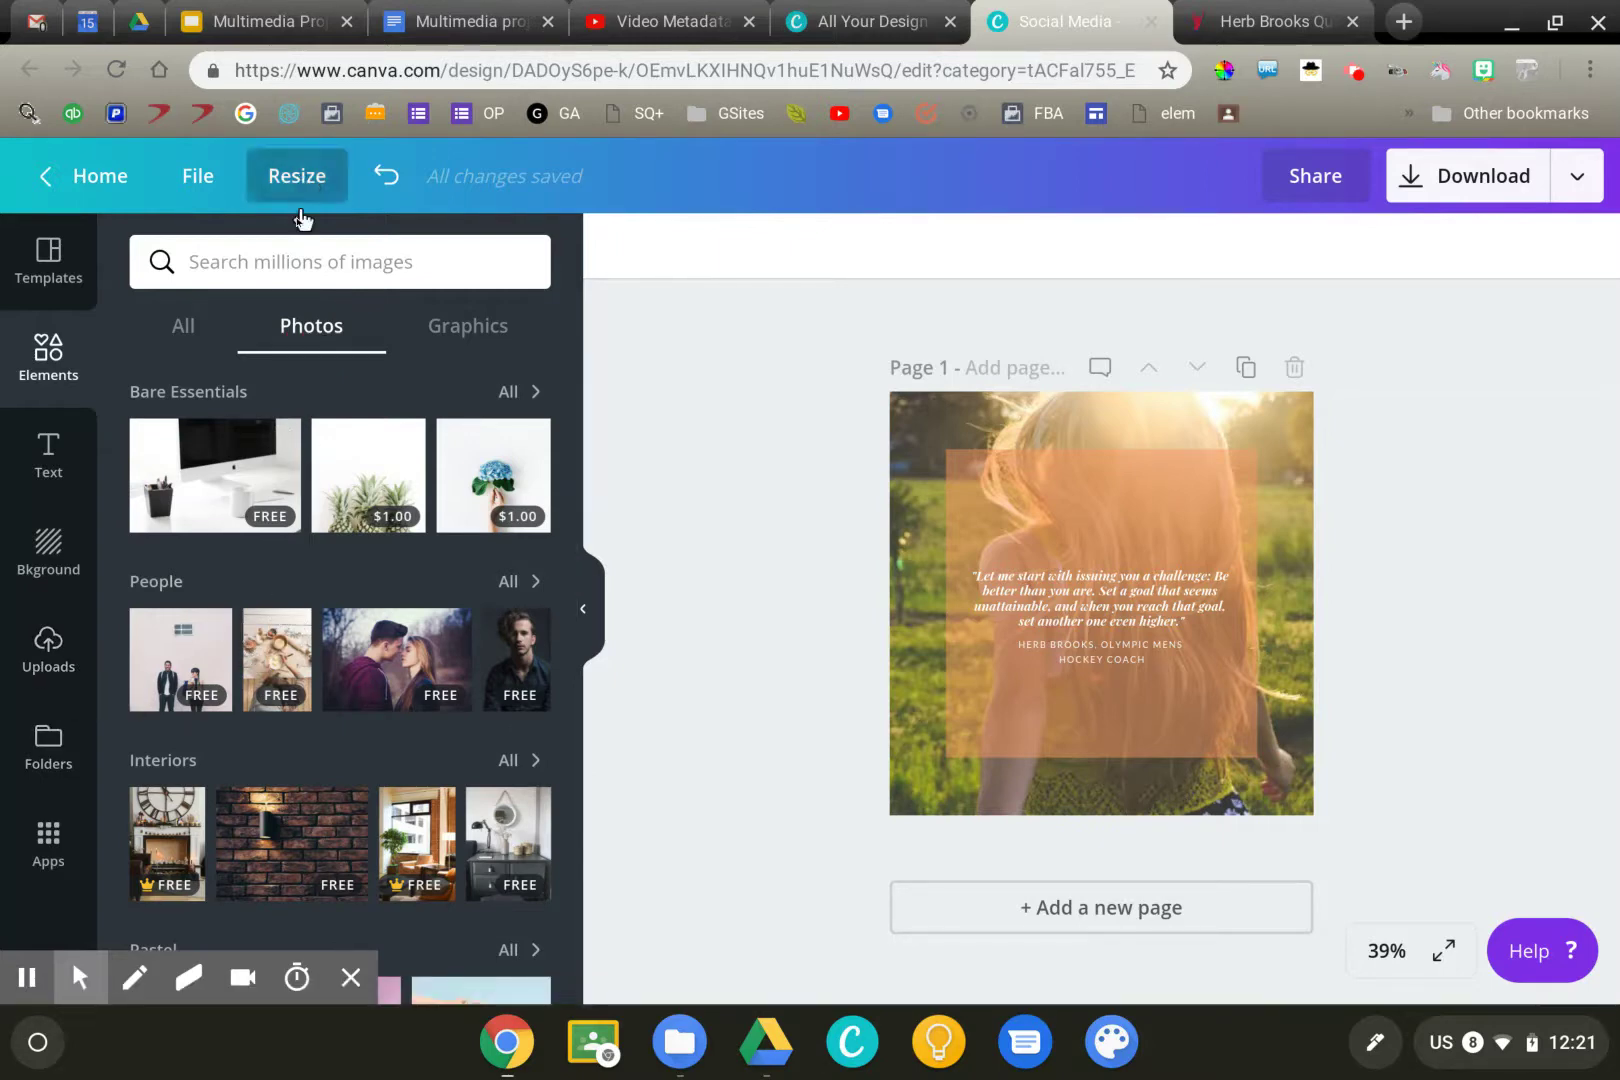
{"action": "left_click", "coordinate": [286, 273]}
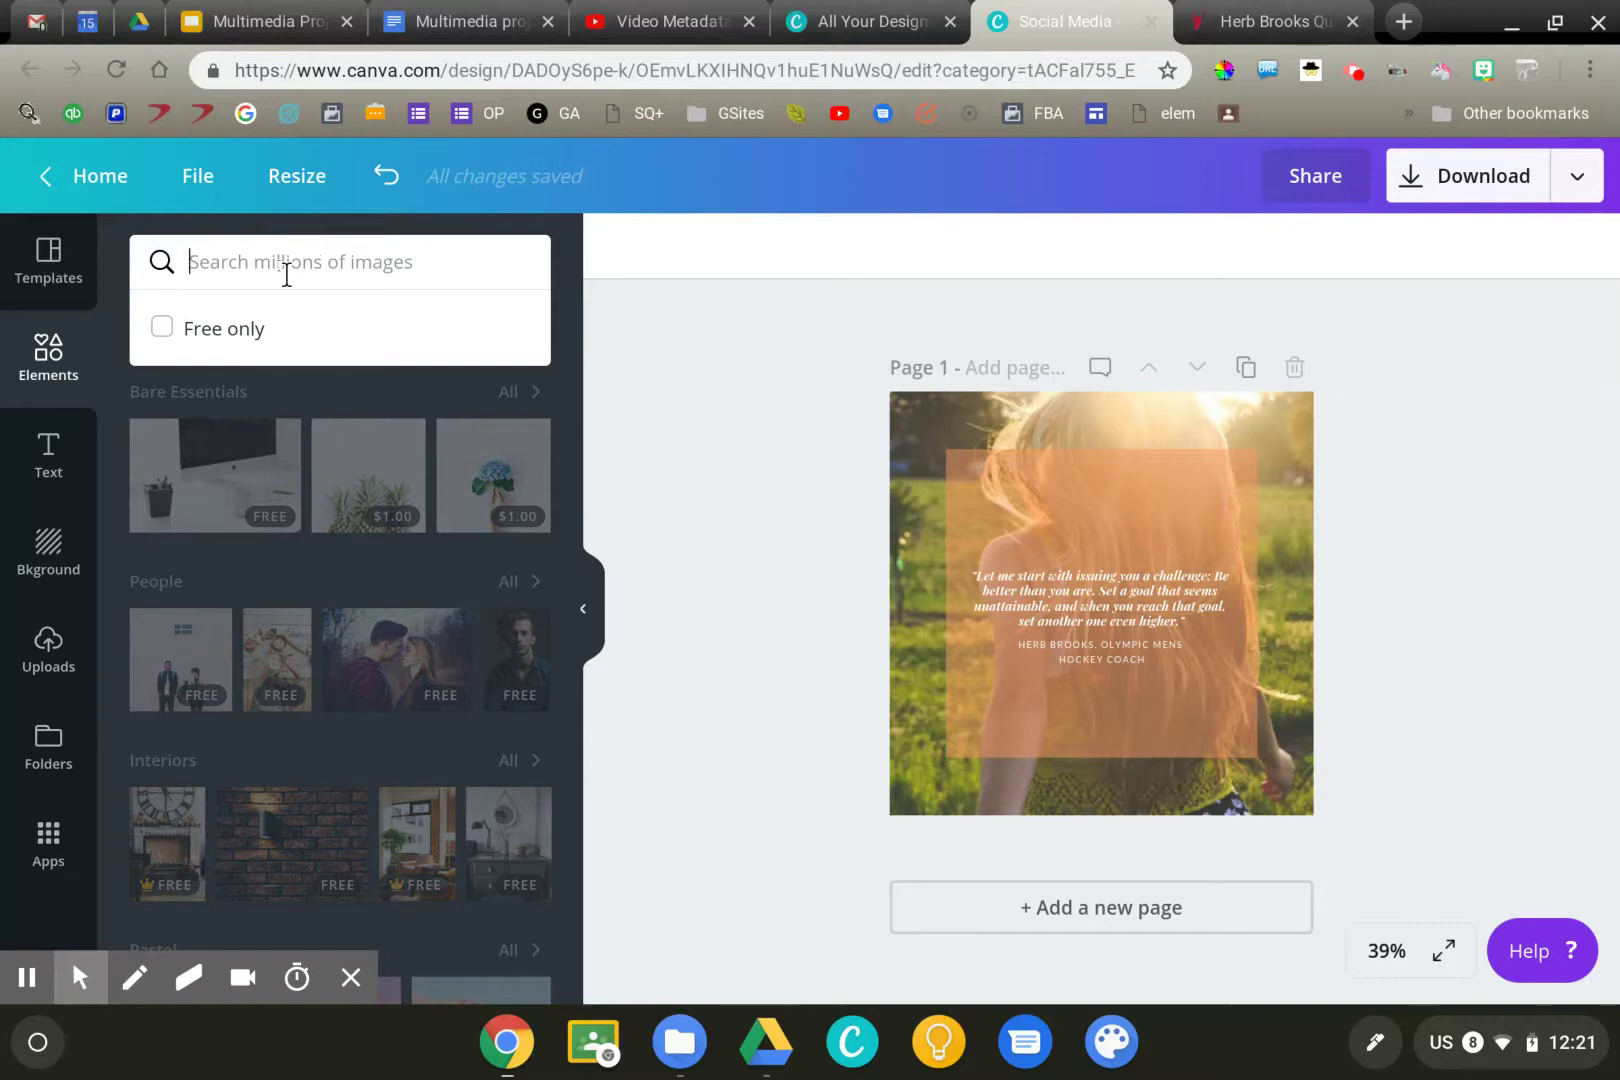
{"action": "type", "text": "mountain"}
{"action": "key", "text": "Return"}
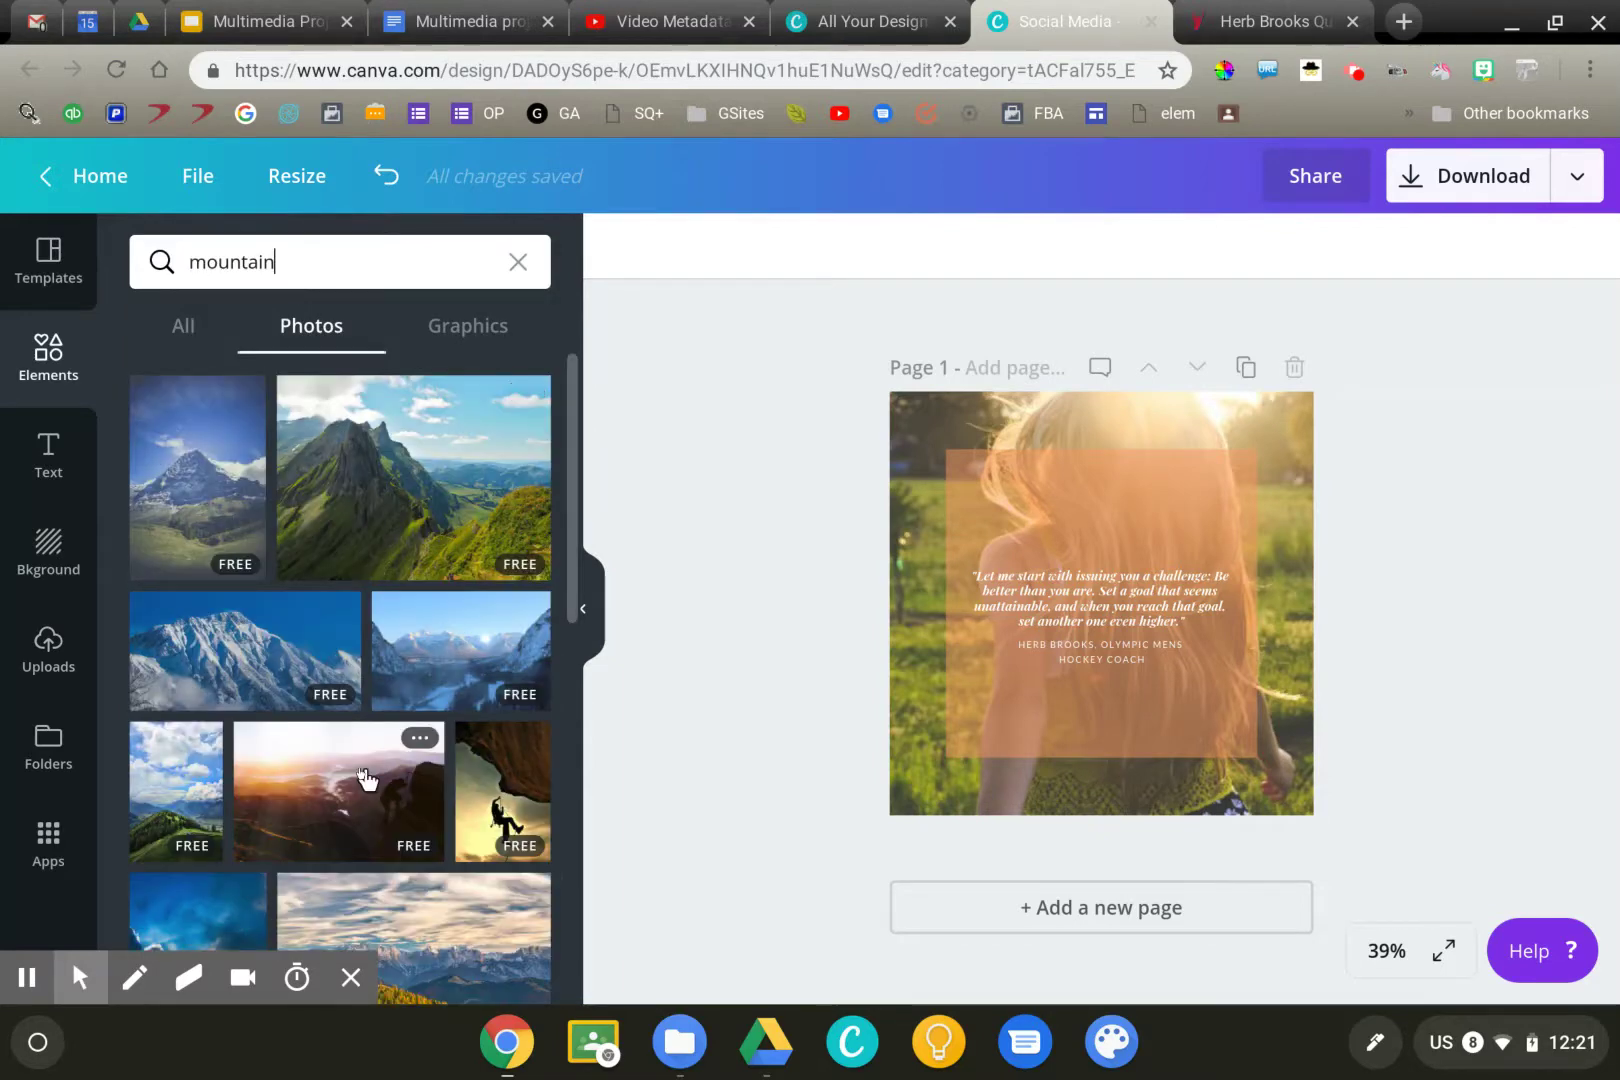
Step: Drag the green mountain photo onto the card as its background
{"action": "scroll", "coordinate": [365, 775], "scroll_direction": "down", "scroll_amount": 1}
{"action": "scroll", "coordinate": [365, 775], "scroll_direction": "down", "scroll_amount": 7}
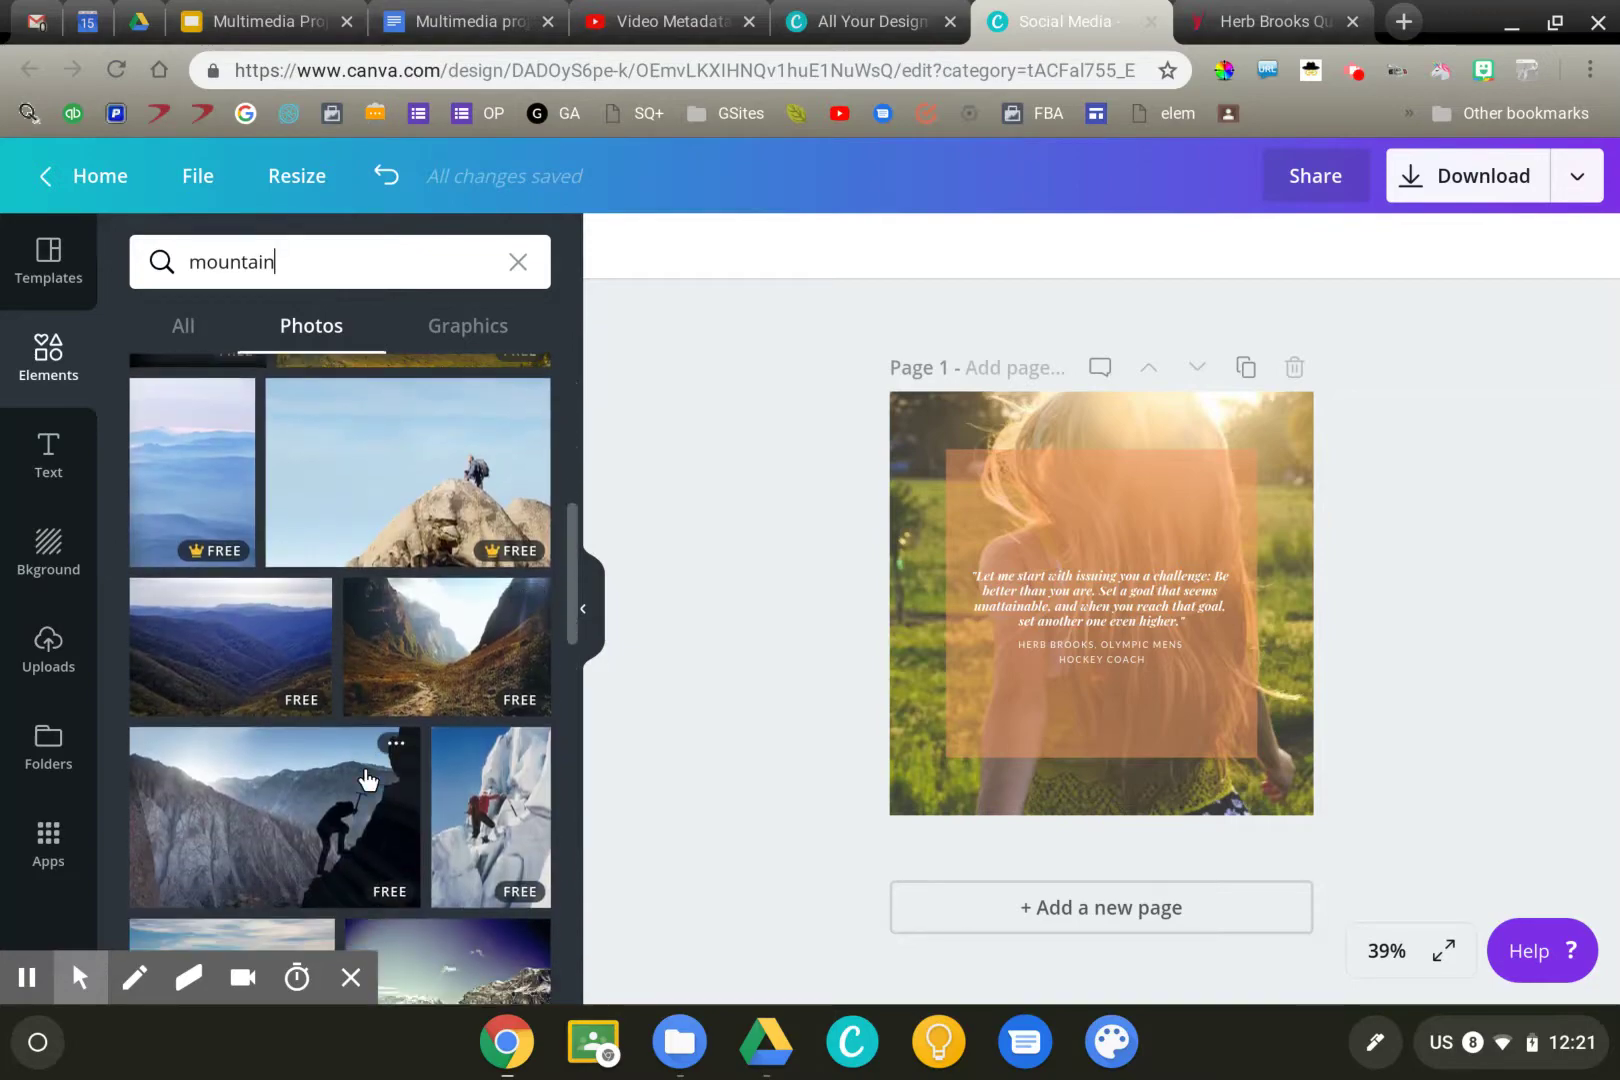
{"action": "scroll", "coordinate": [365, 778], "scroll_direction": "down", "scroll_amount": 8}
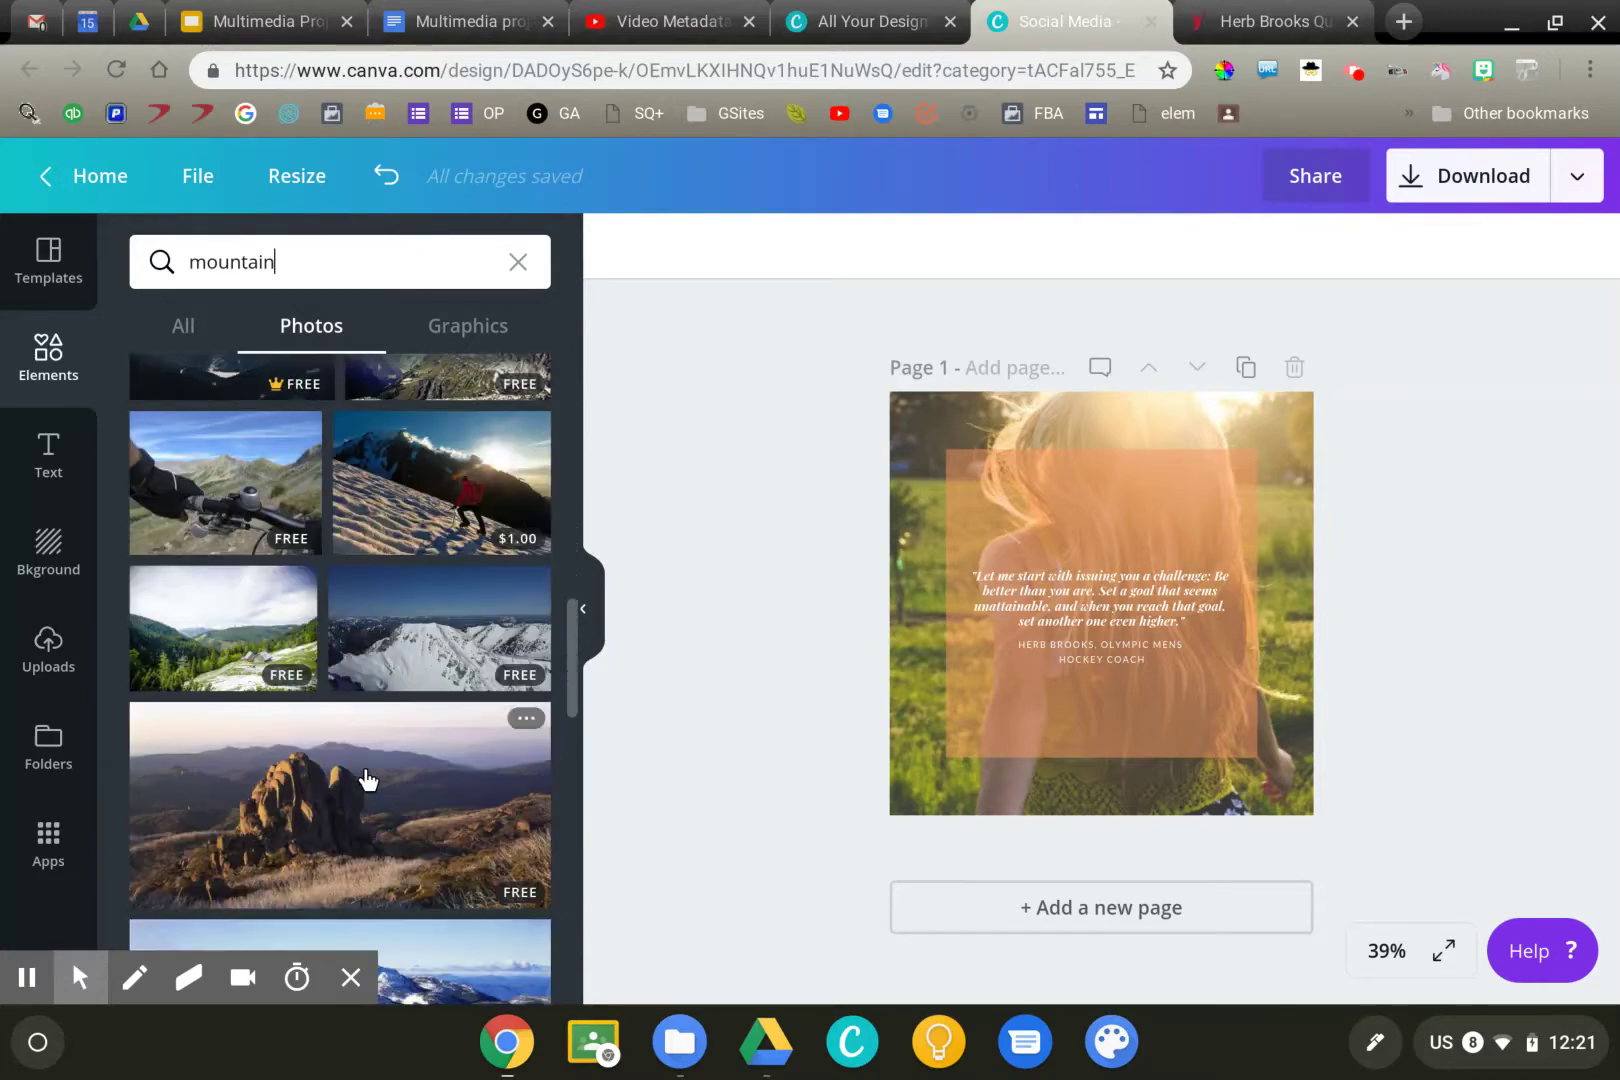
{"action": "scroll", "coordinate": [365, 778], "scroll_direction": "down", "scroll_amount": 4}
{"action": "scroll", "coordinate": [362, 776], "scroll_direction": "up", "scroll_amount": 1}
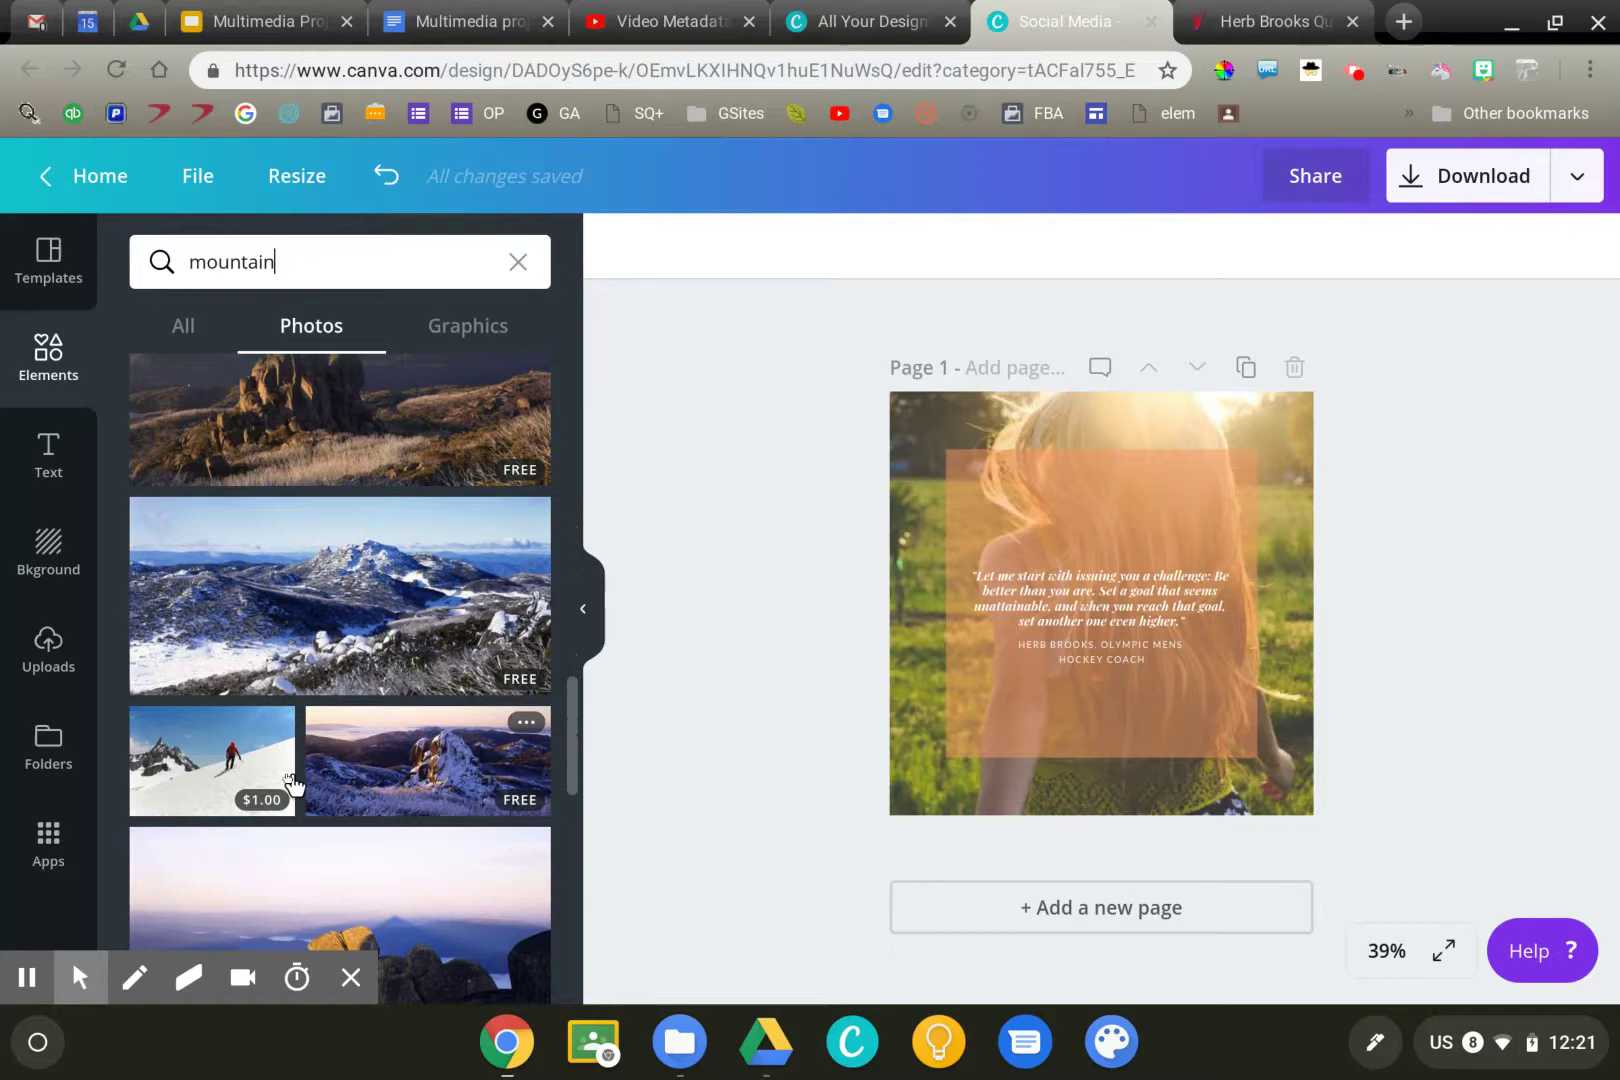
{"action": "scroll", "coordinate": [272, 806], "scroll_direction": "up", "scroll_amount": 15}
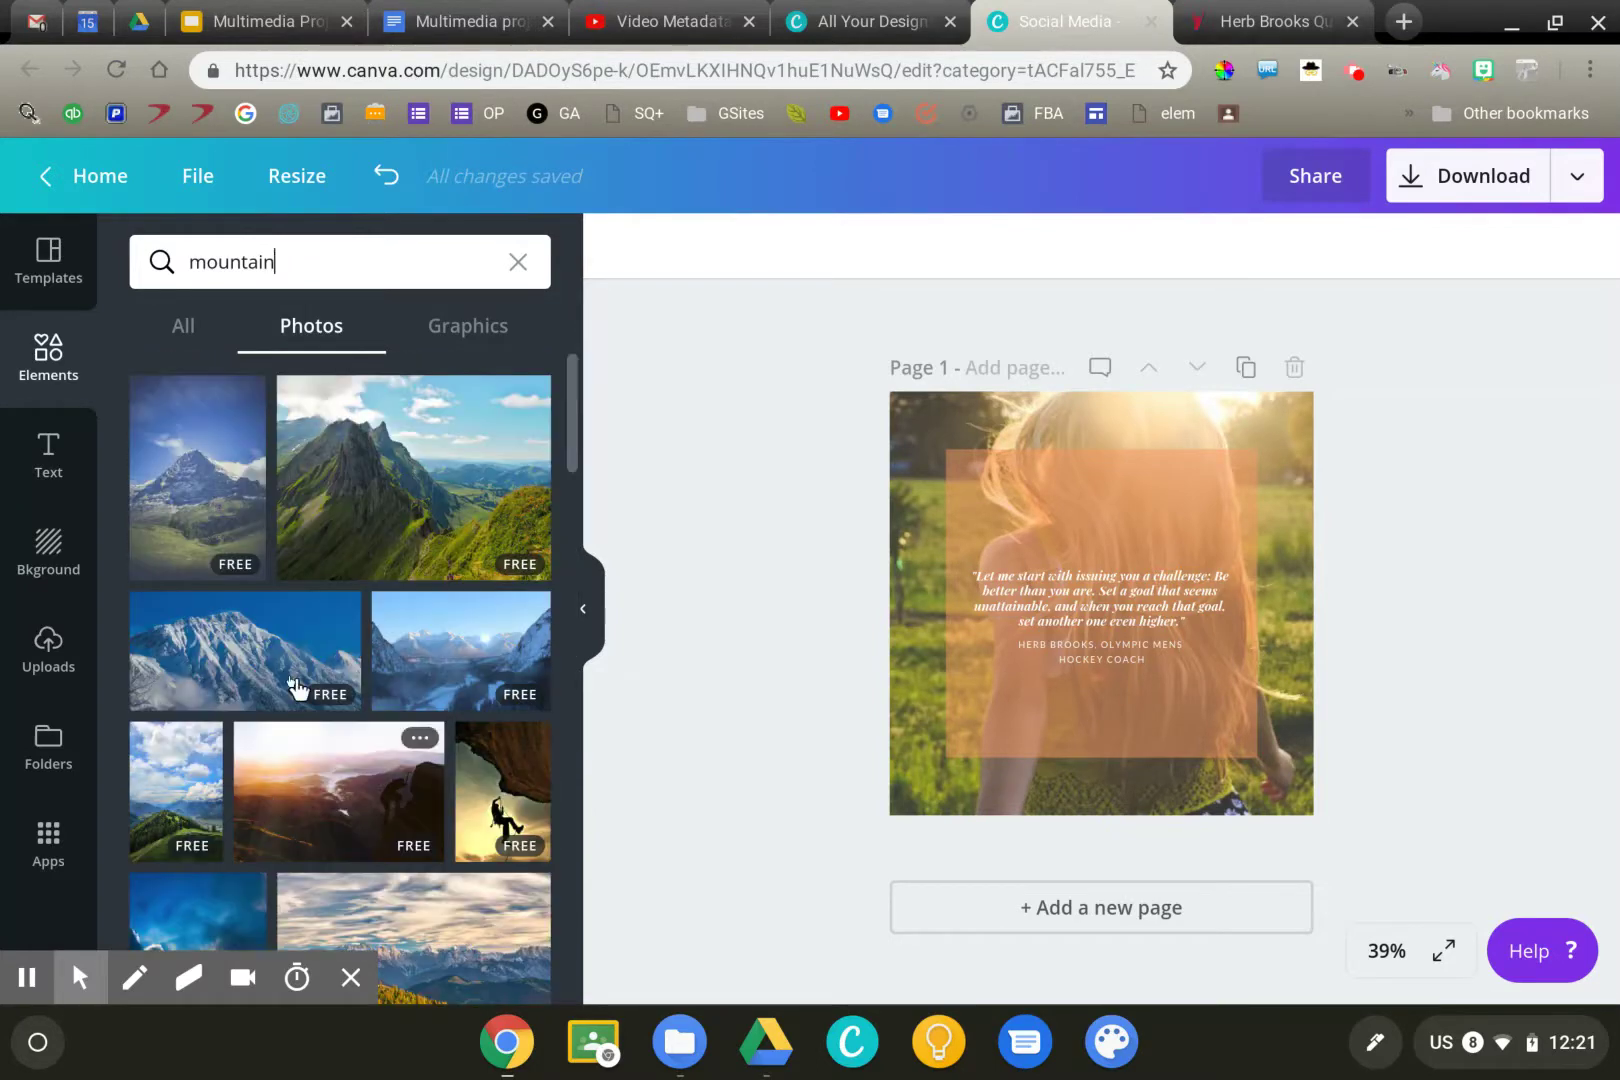
{"action": "left_click_drag", "start_coordinate": [385, 521], "coordinate": [922, 586]}
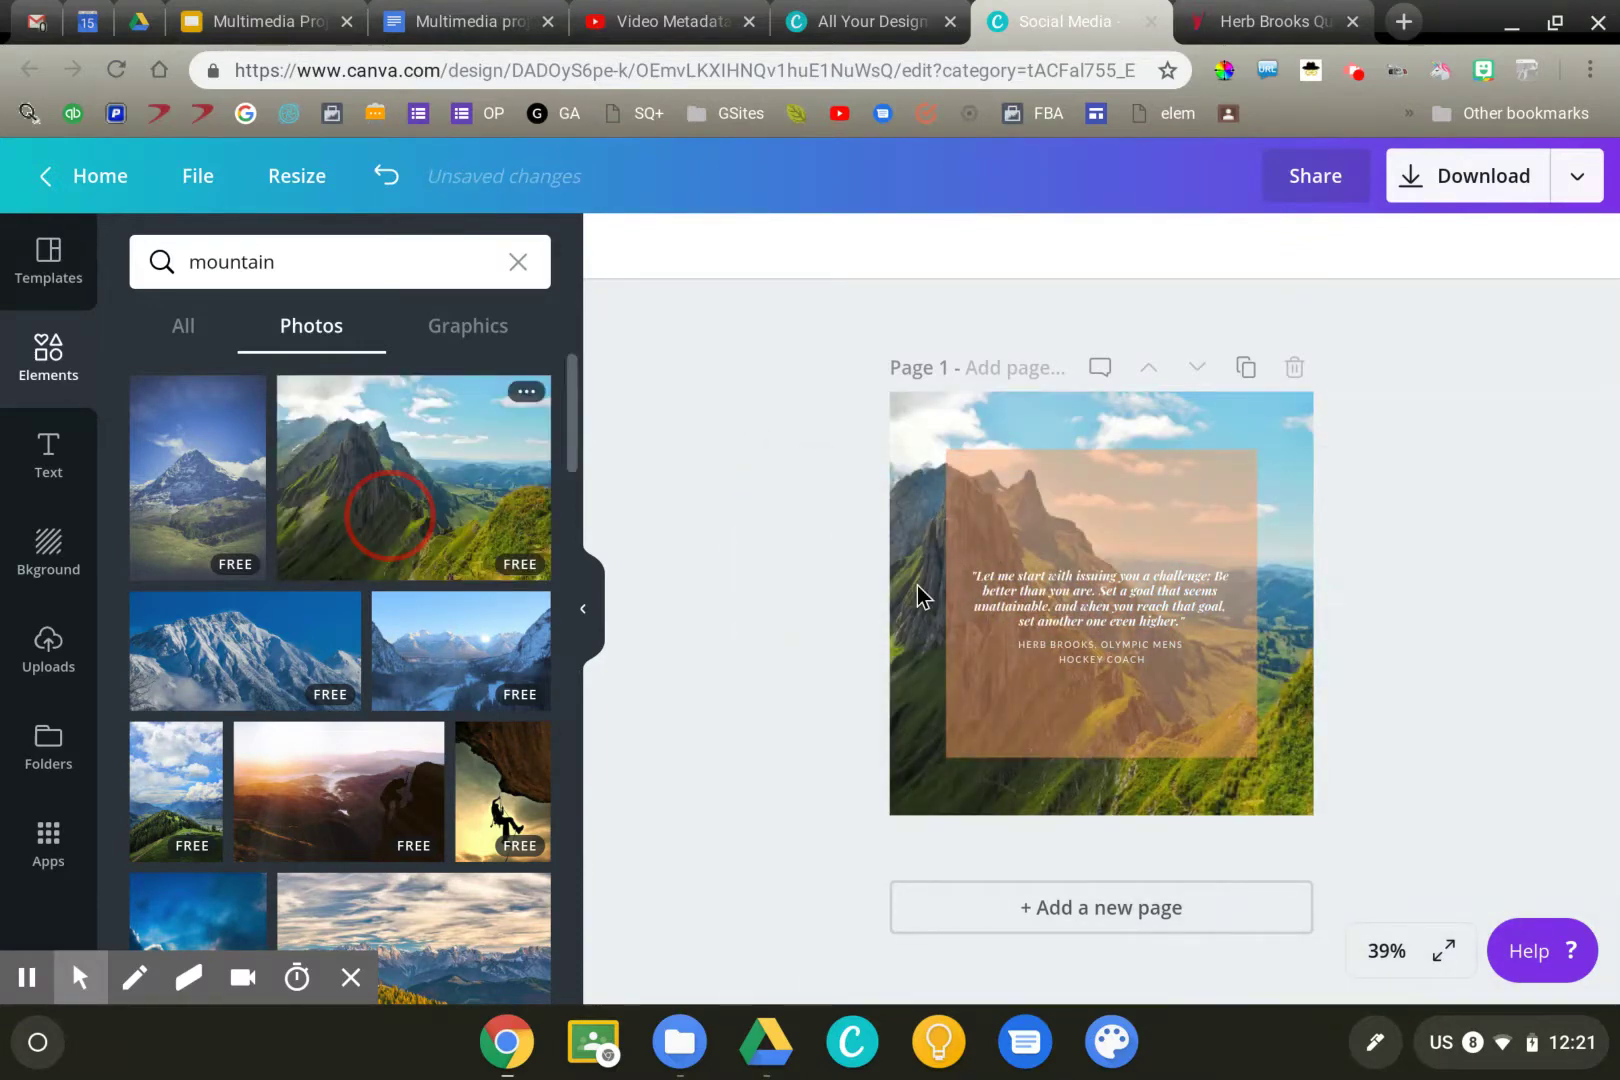
Step: Recolour the orange quote rectangle blue and set its transparency to 72
{"action": "left_click", "coordinate": [1045, 508]}
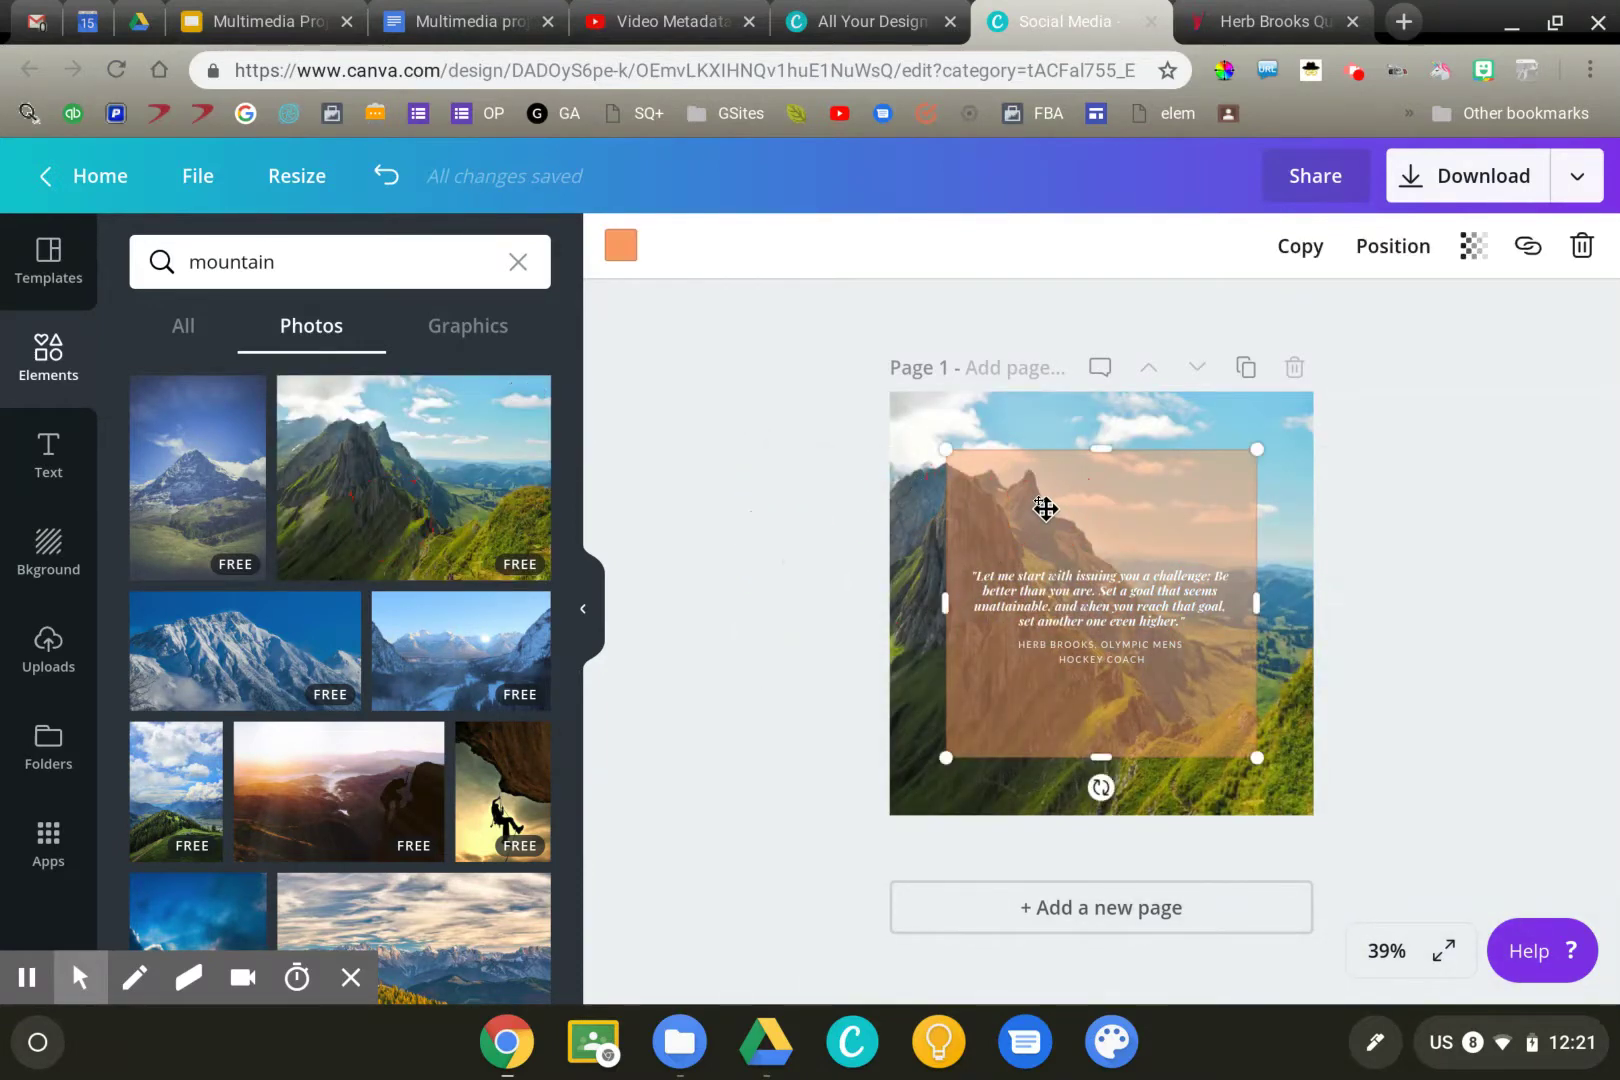
{"action": "left_click", "coordinate": [620, 246]}
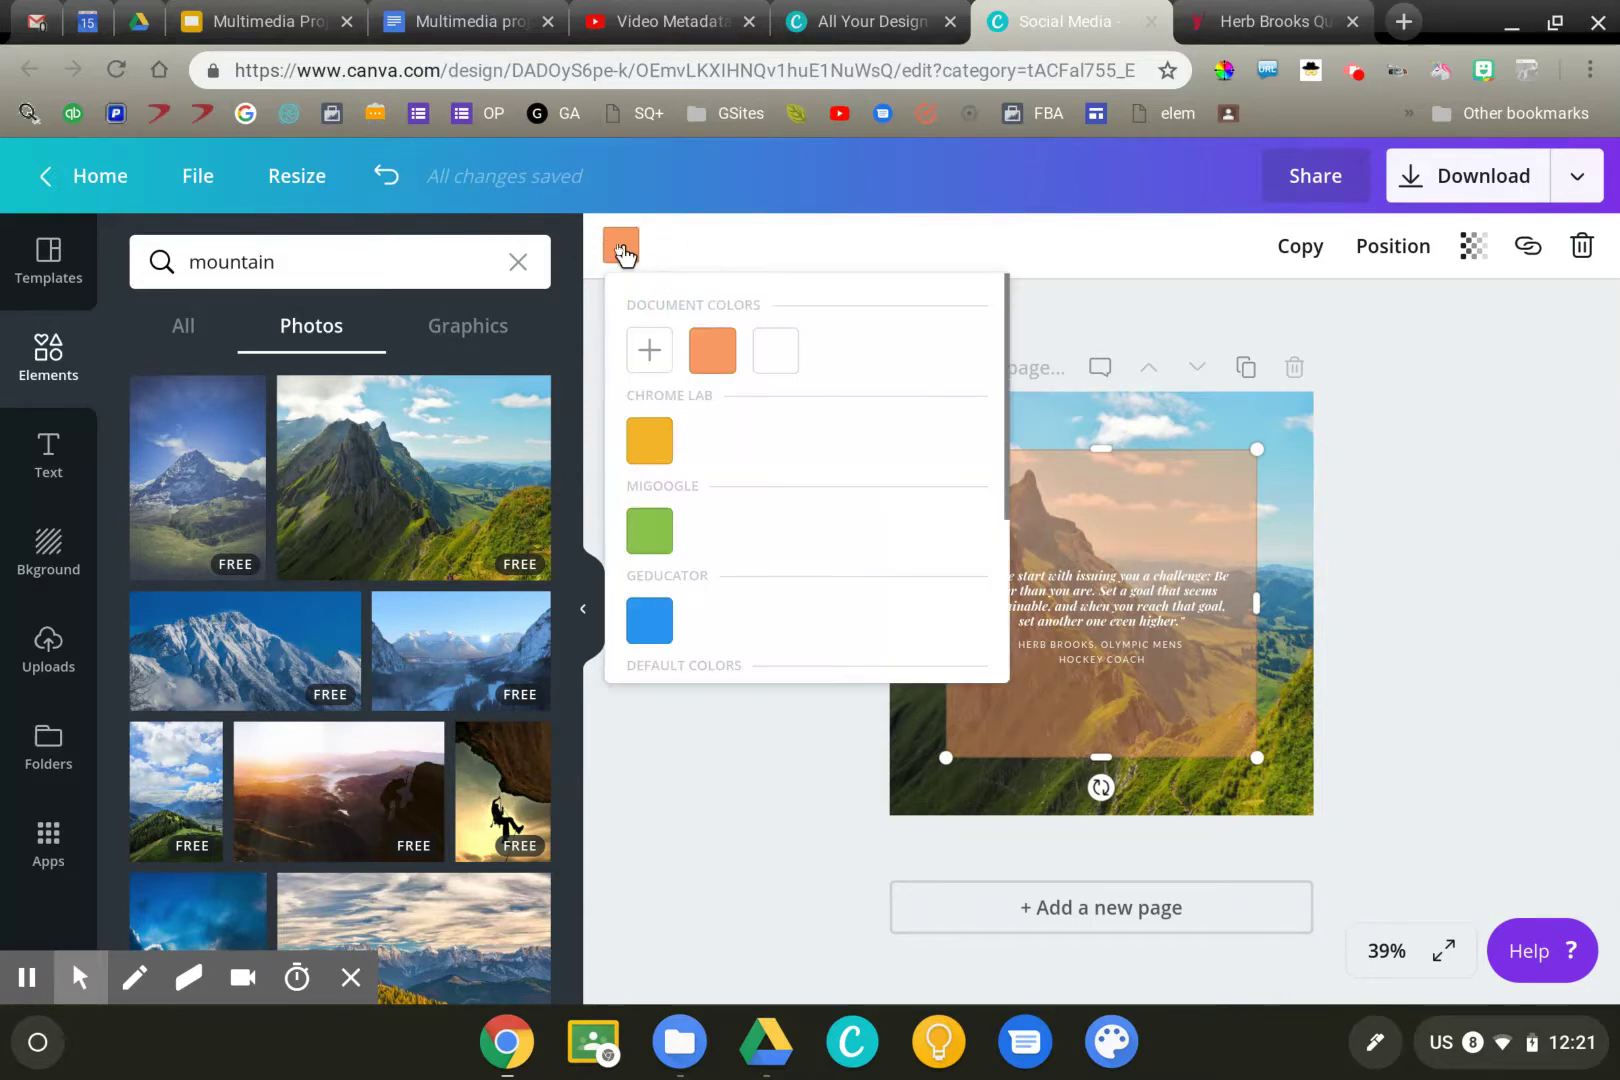
{"action": "left_click", "coordinate": [650, 621]}
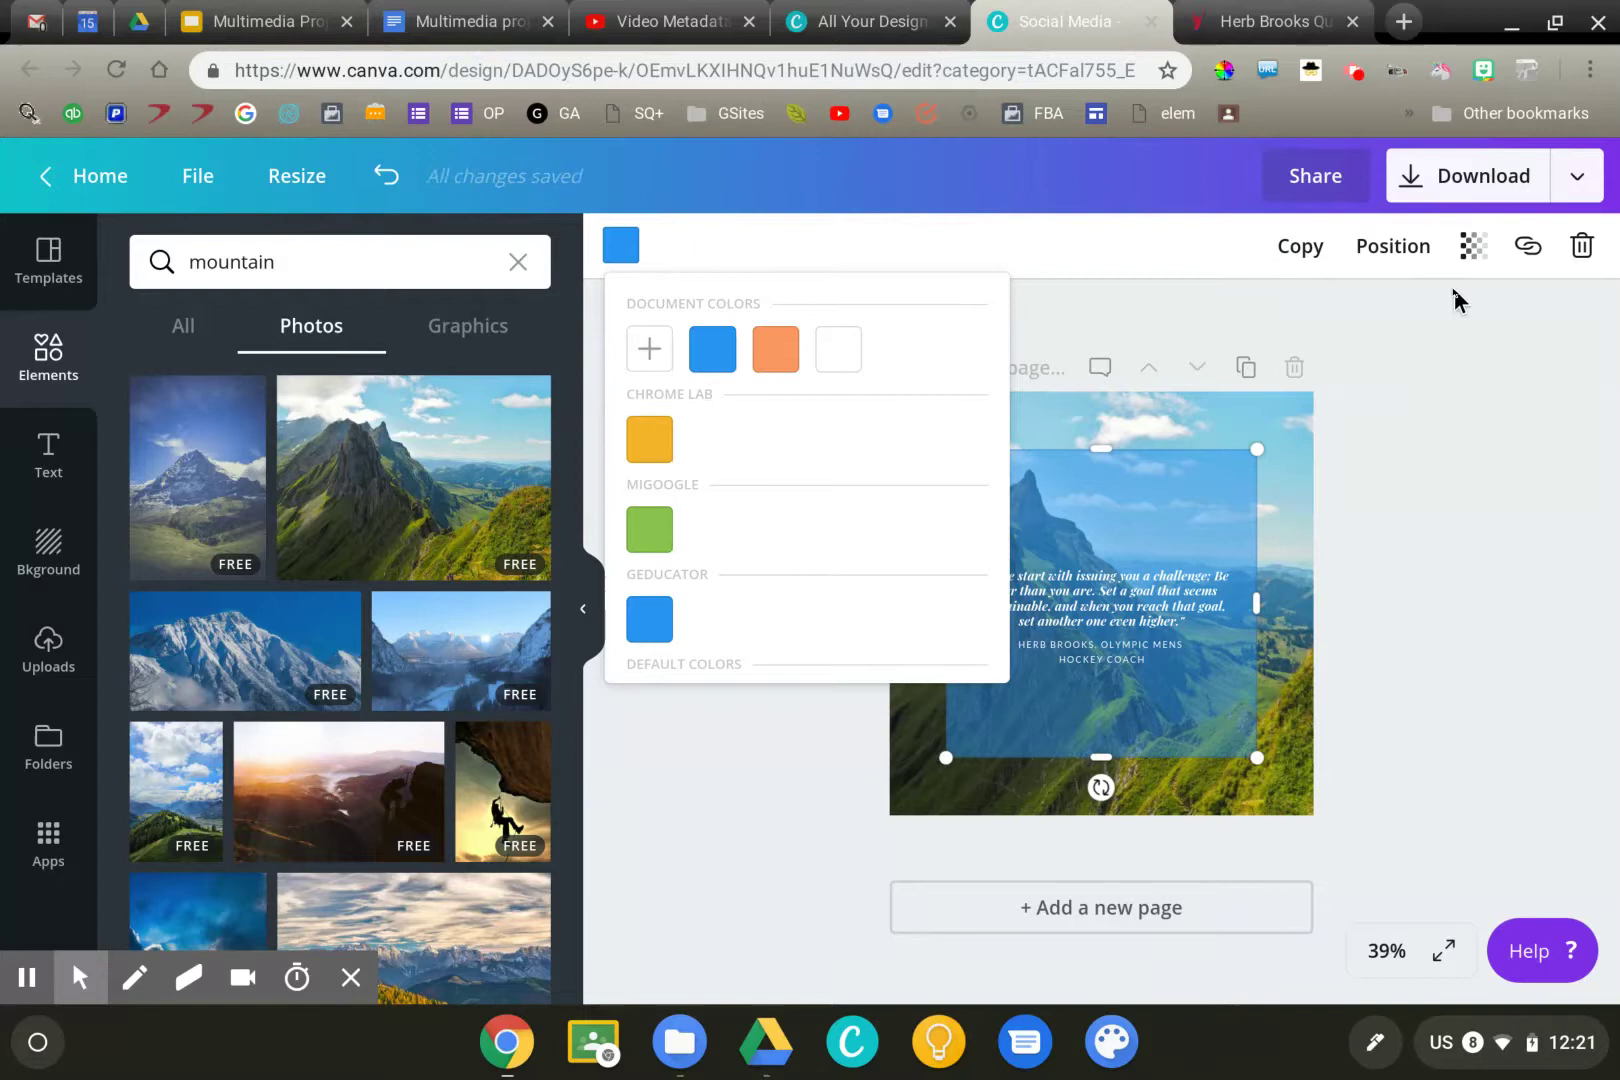
{"action": "left_click", "coordinate": [1470, 248]}
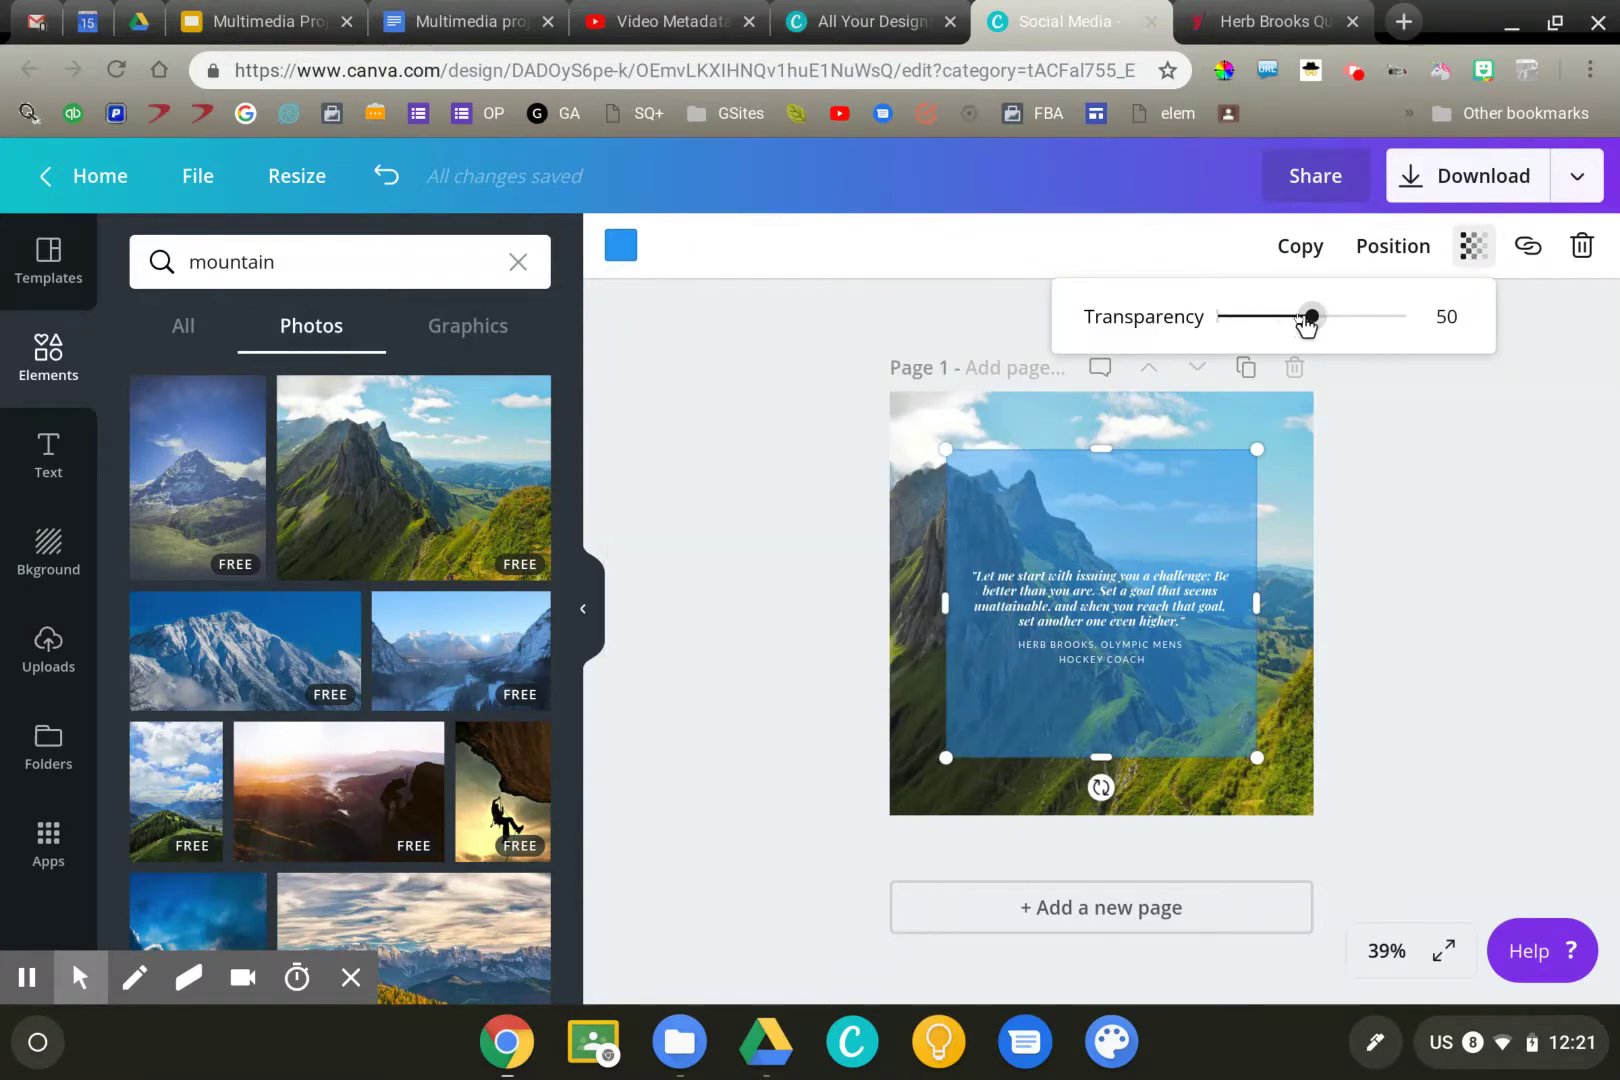
{"action": "left_click_drag", "start_coordinate": [1312, 318], "coordinate": [1353, 318]}
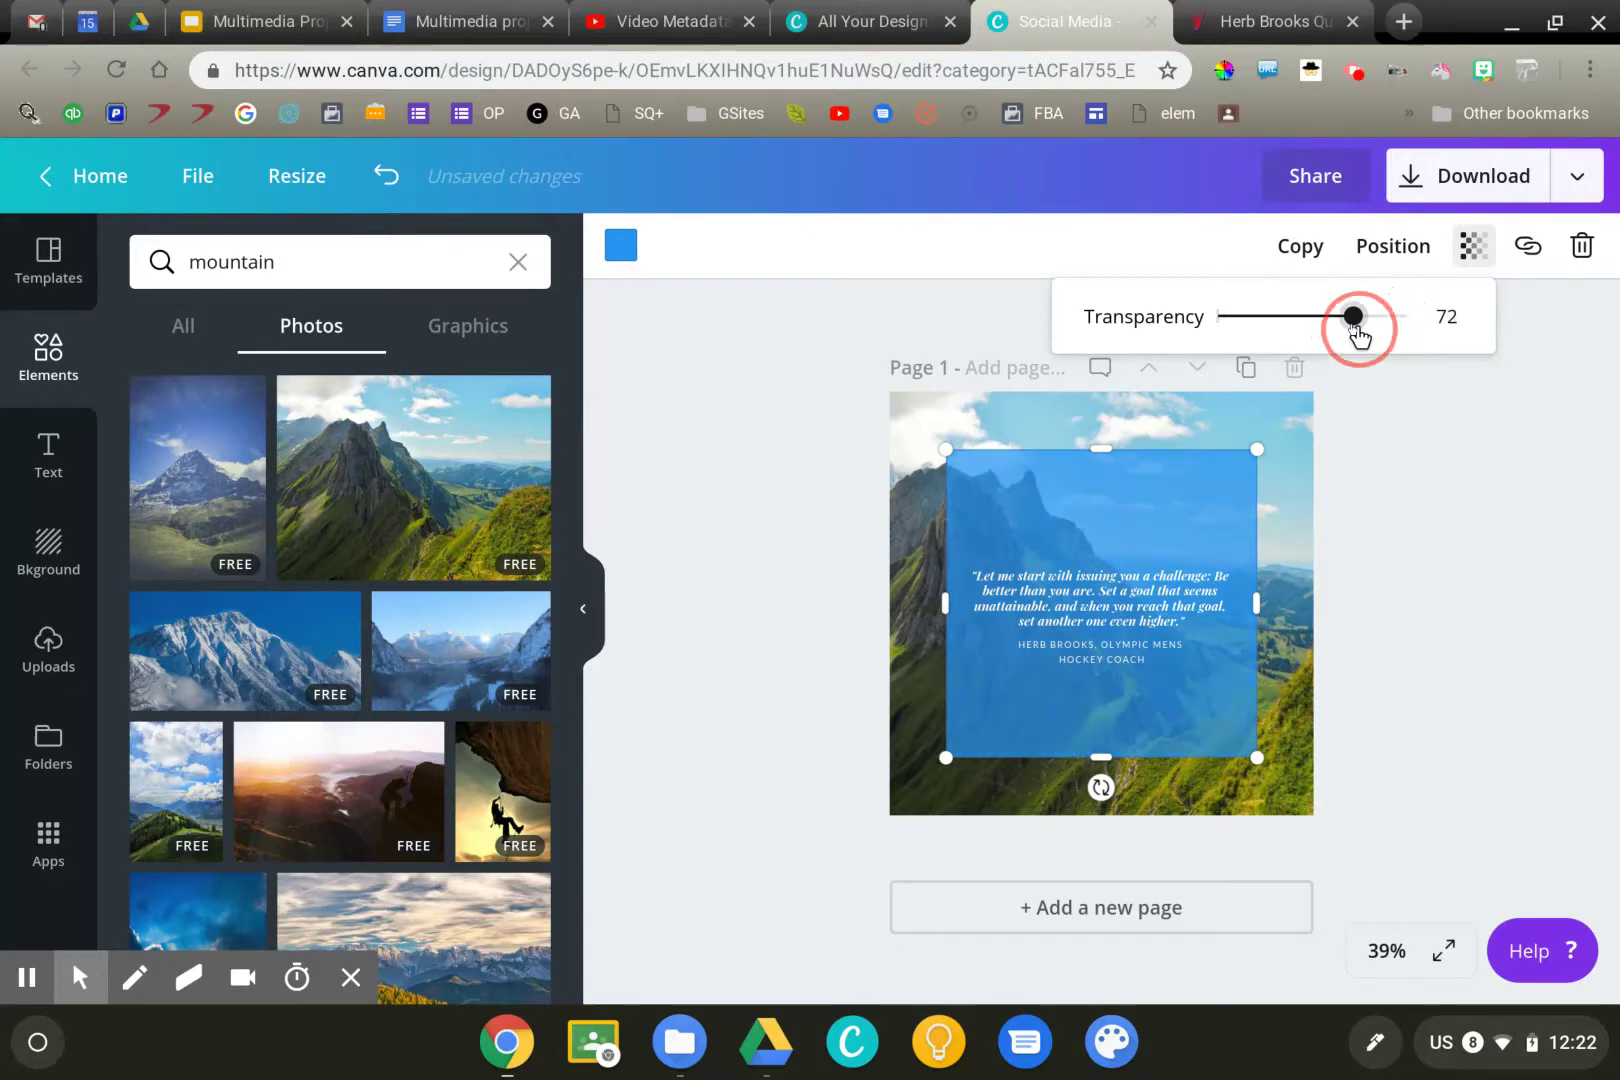
{"action": "left_click", "coordinate": [1383, 567]}
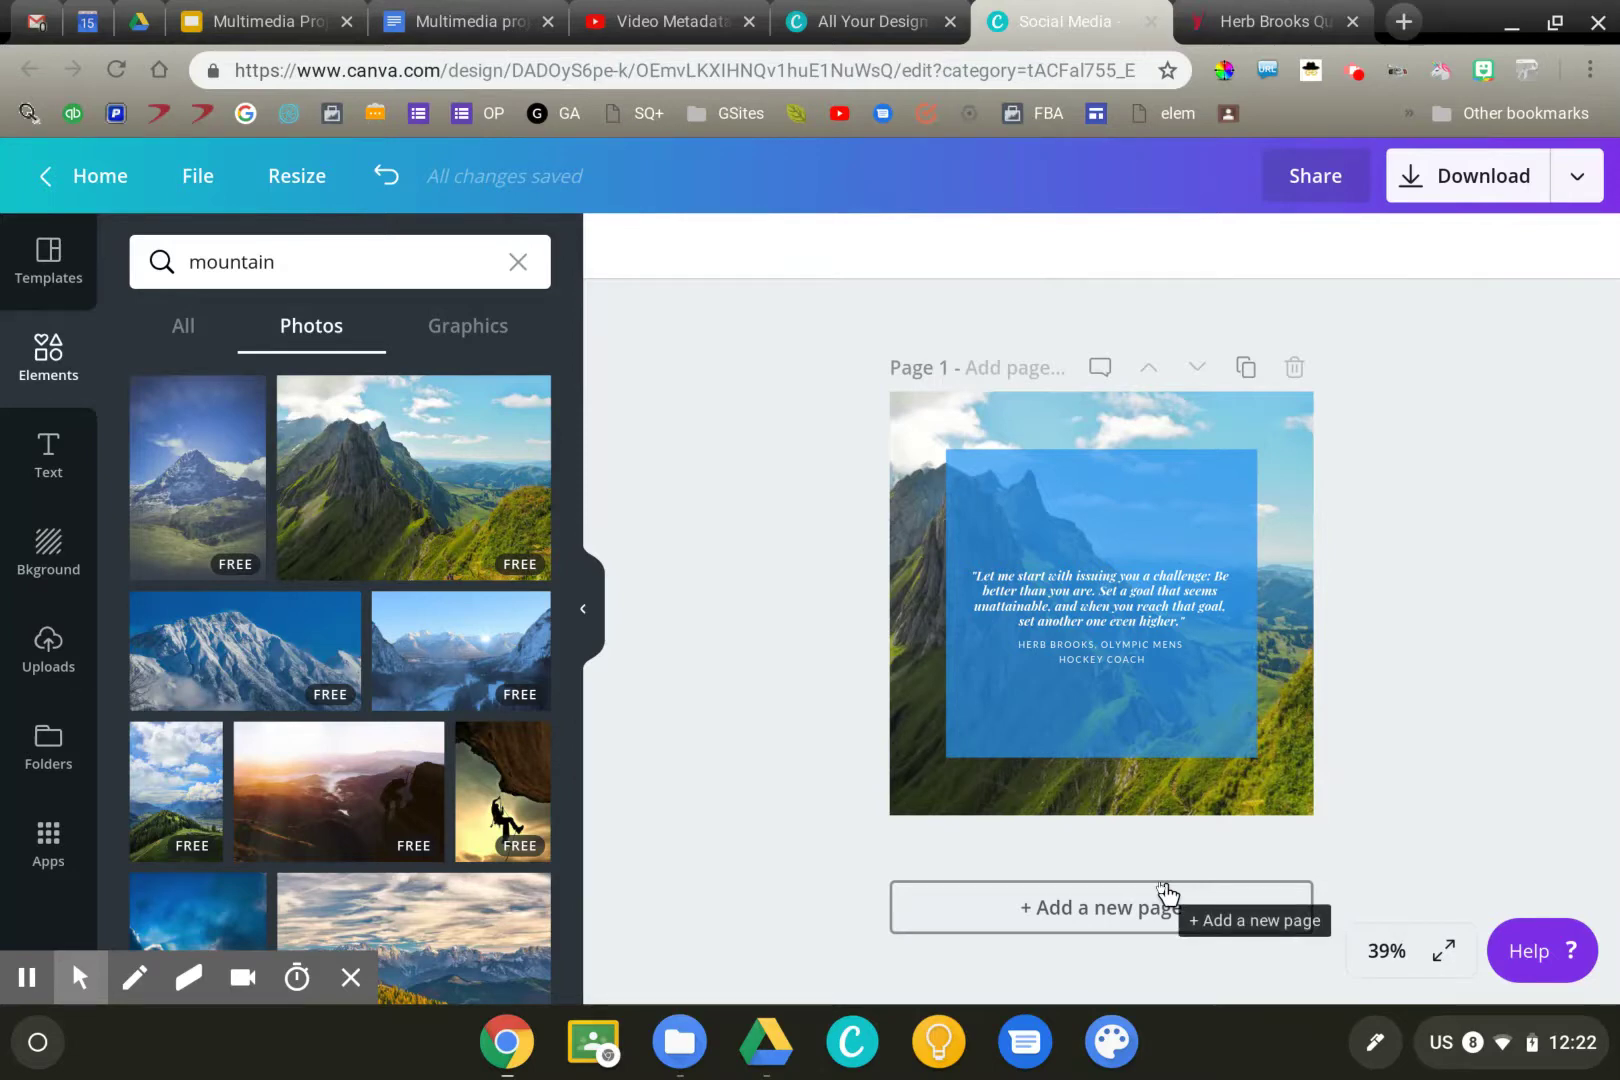
Step: Open the Download settings and choose JPG as the file type
{"action": "left_click", "coordinate": [1568, 204]}
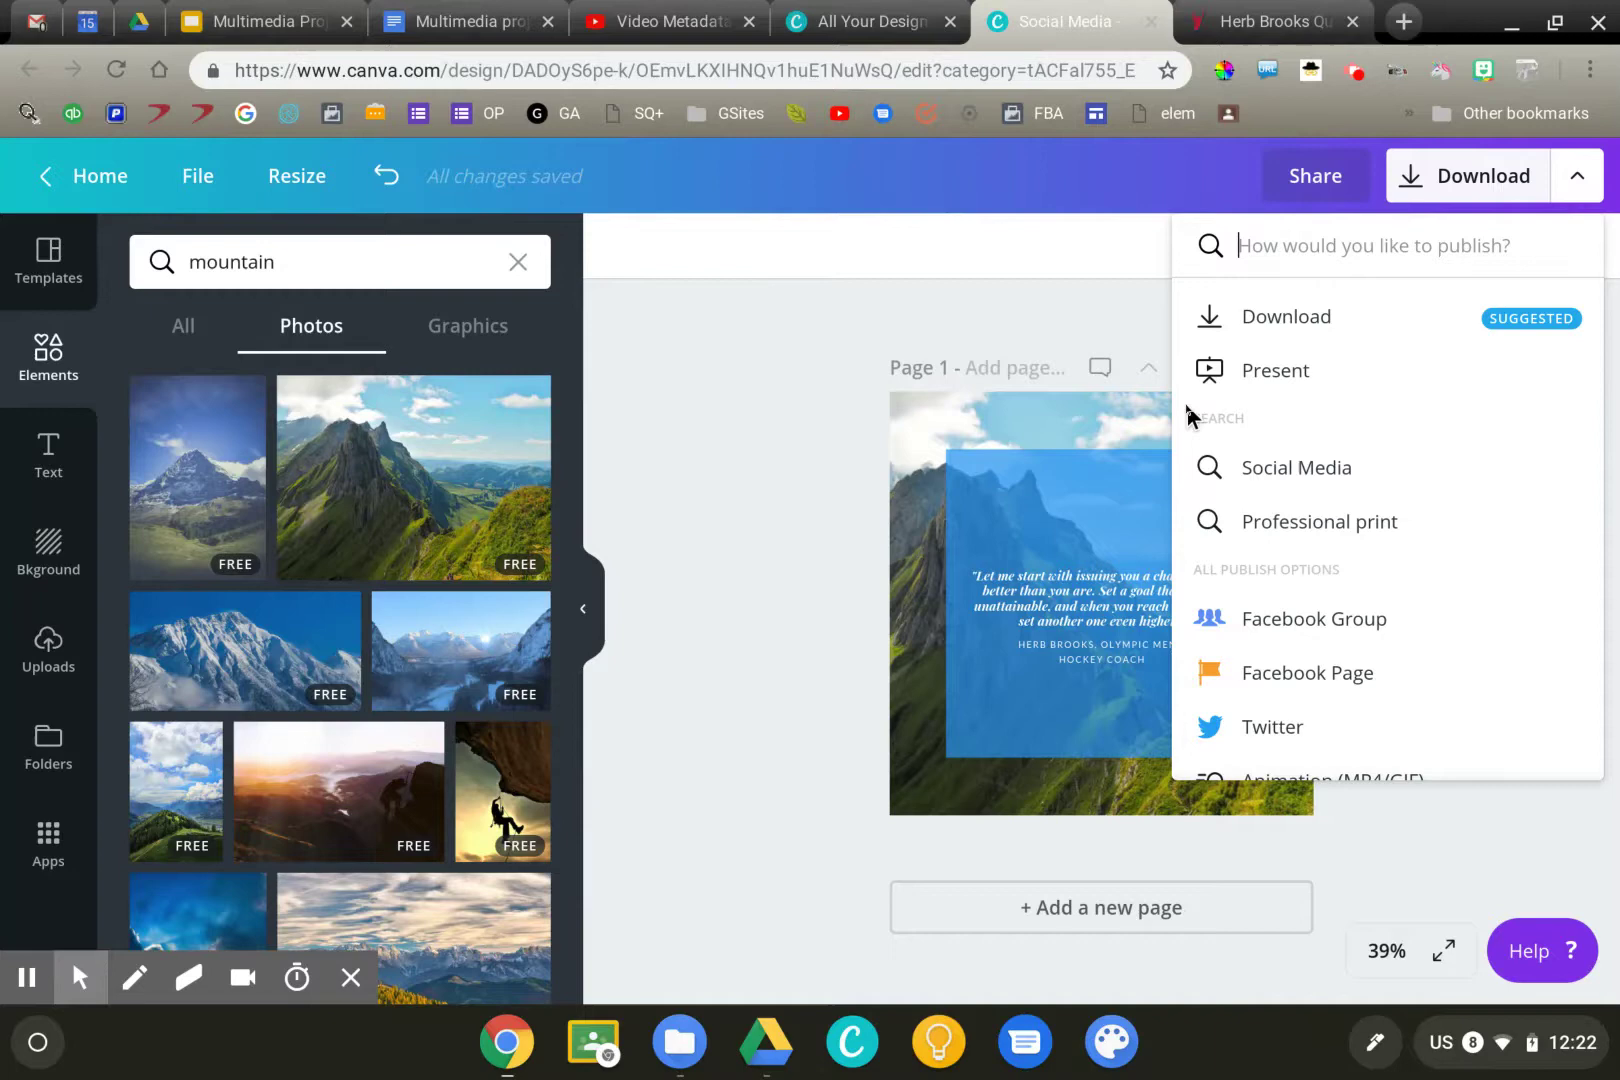
{"action": "left_click", "coordinate": [1319, 320]}
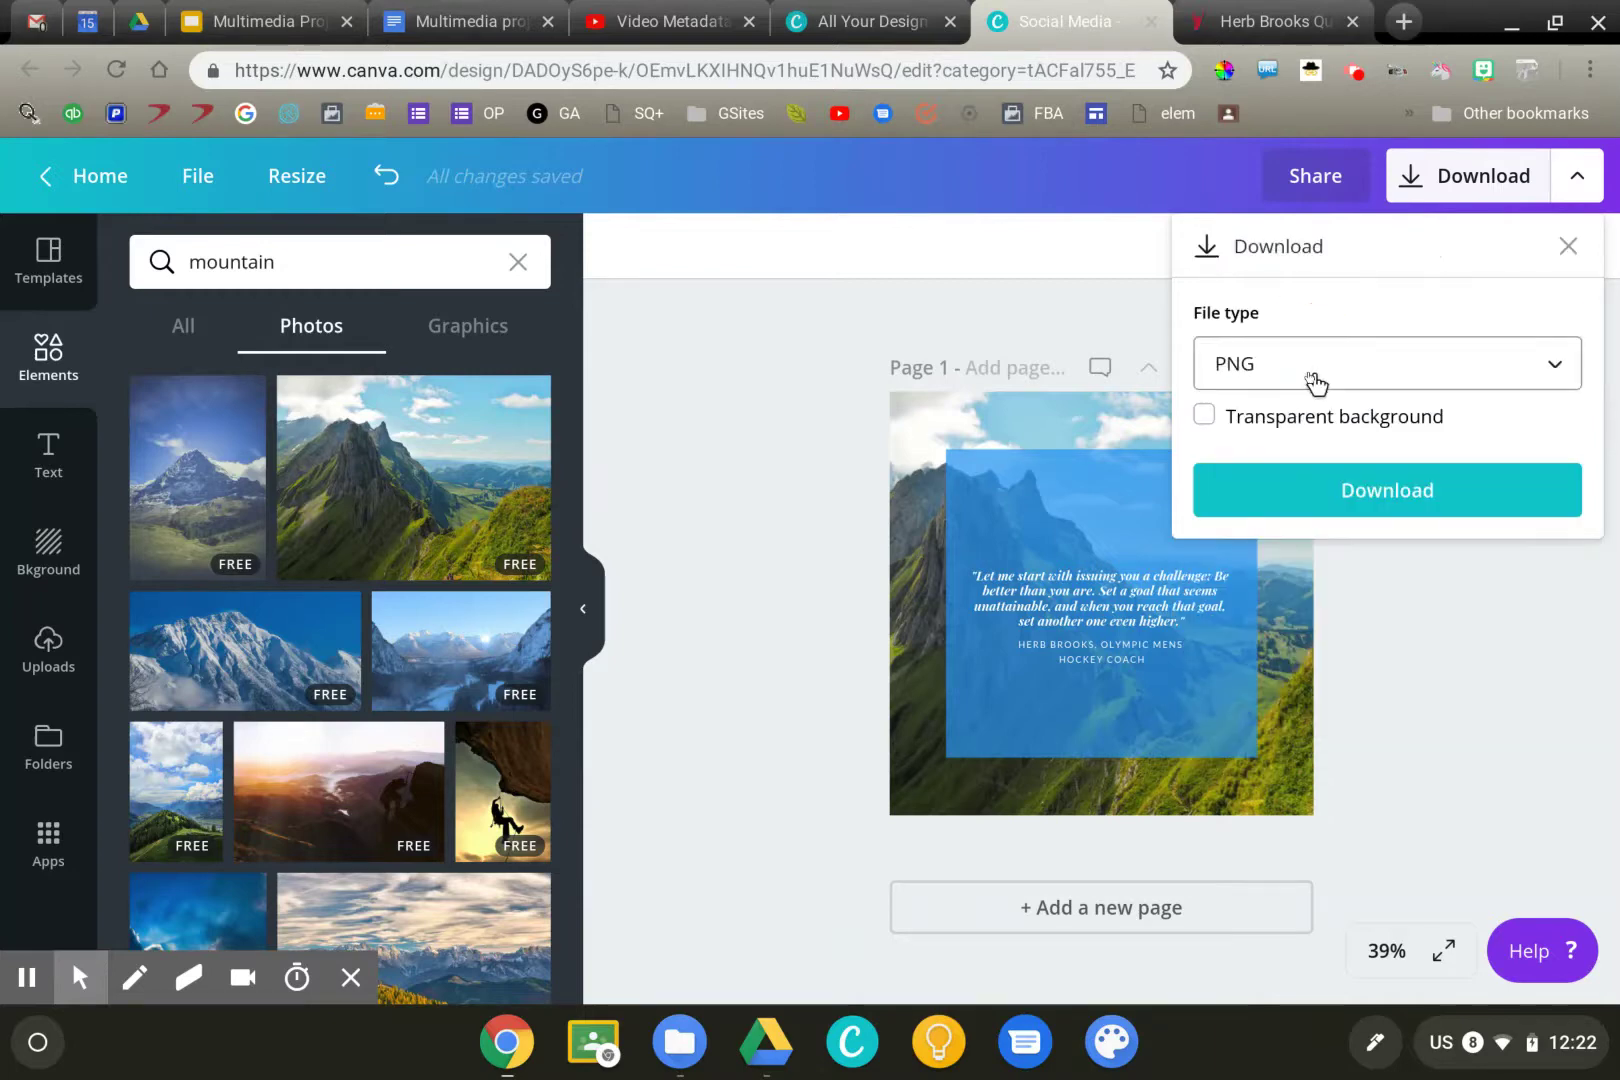
{"action": "left_click", "coordinate": [1316, 381]}
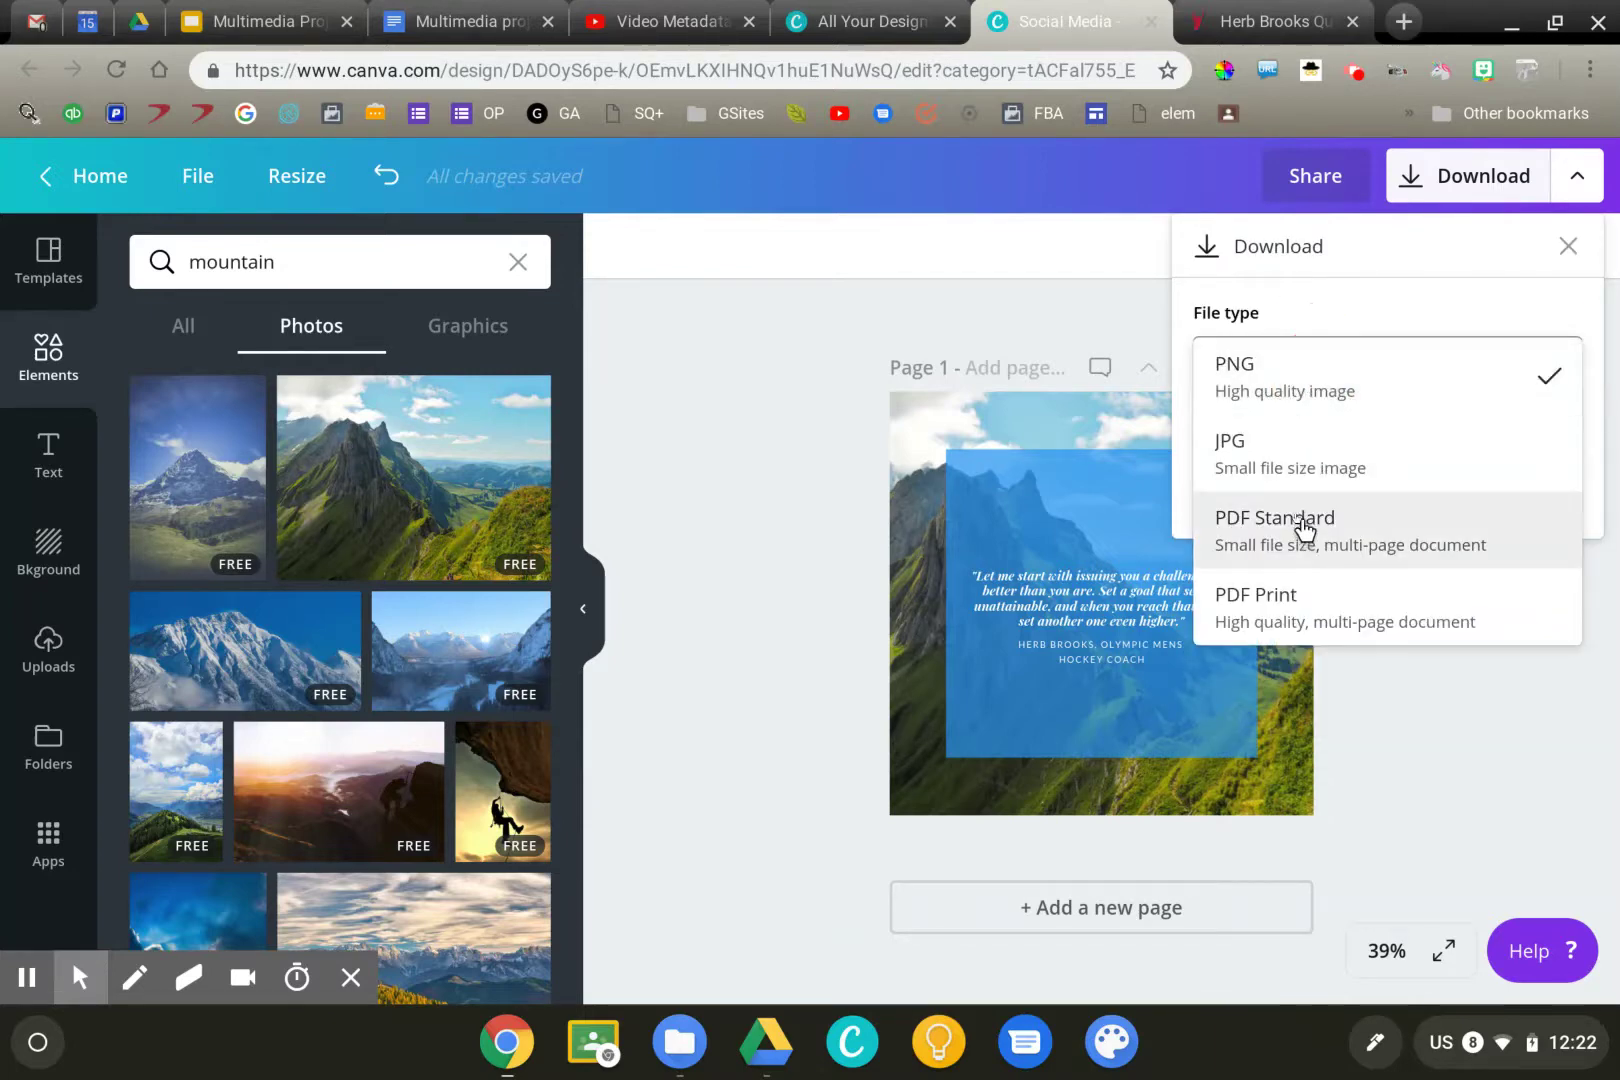
{"action": "left_click", "coordinate": [1298, 466]}
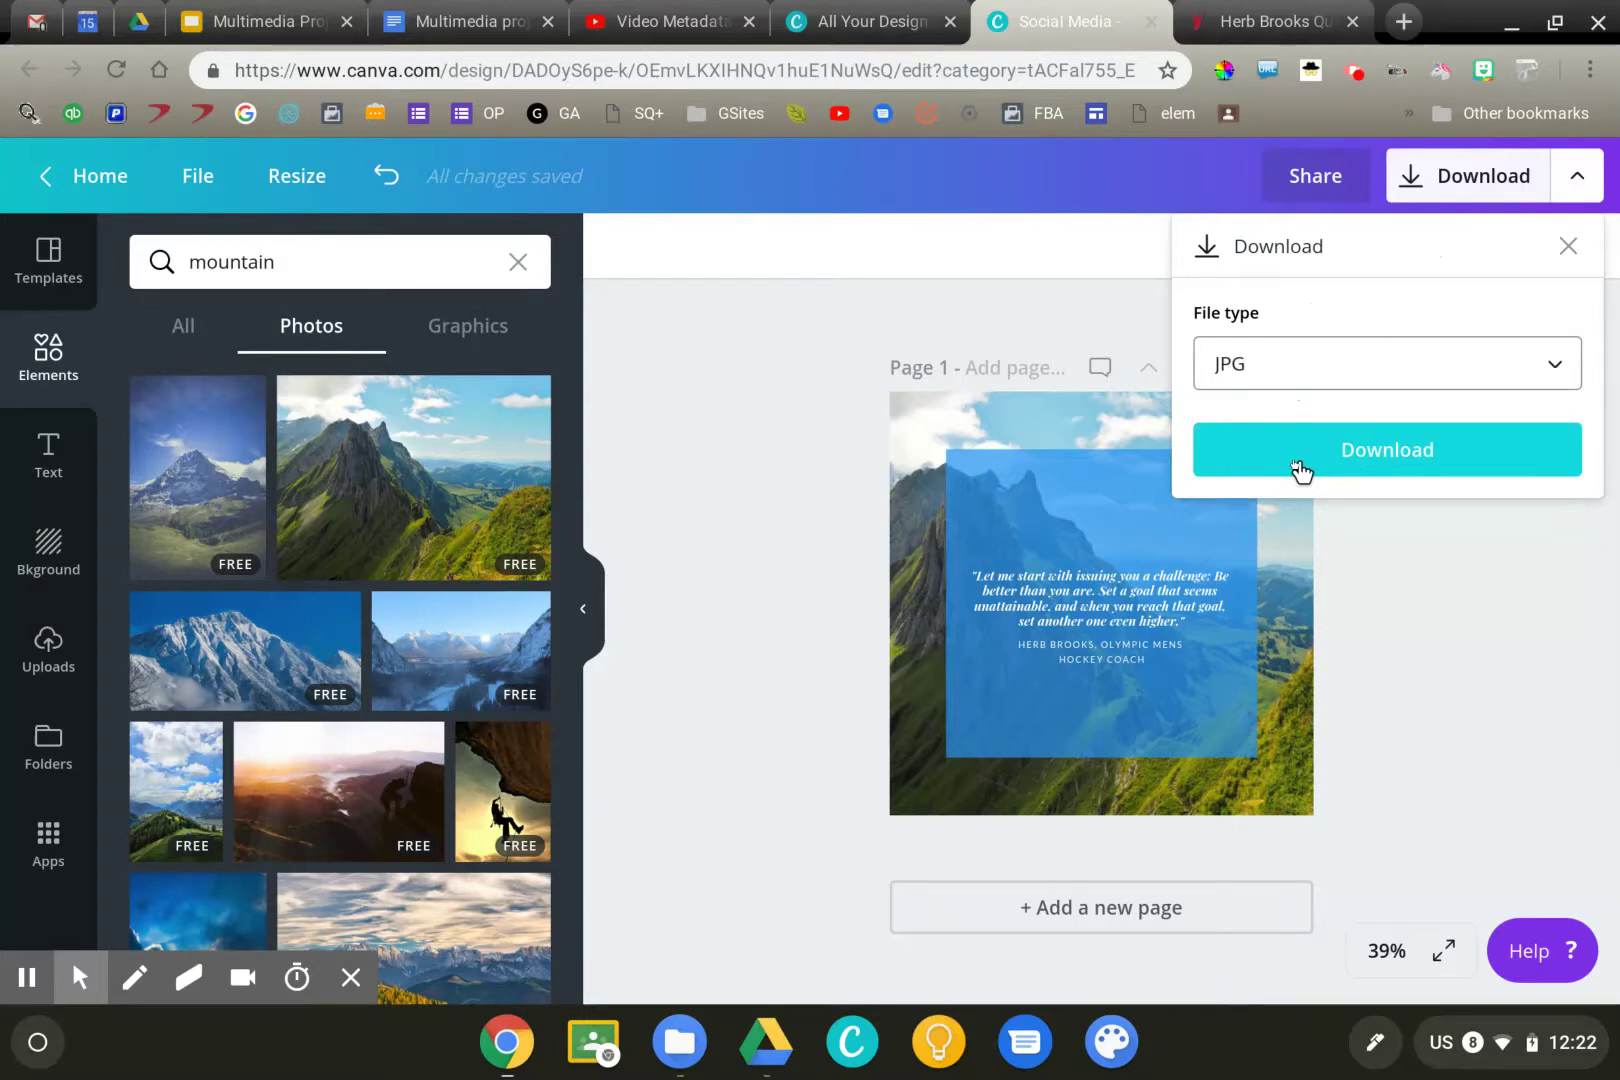